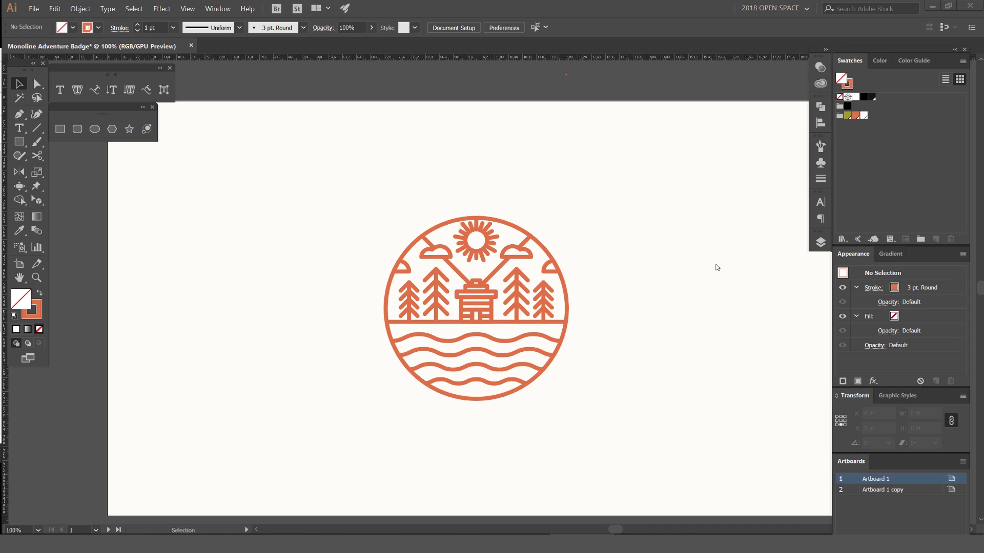
# - Try recolouring the strokes of the whole badge with the olive green swatch
pyautogui.press('space')
pyautogui.moveTo(698, 257); pyautogui.dragTo(676, 237)
pyautogui.moveTo(606, 168); pyautogui.dragTo(432, 339)
pyautogui.press('x')
pyautogui.click(847, 115)
pyautogui.click(589, 244)
pyautogui.scroll(1, 588, 244)
pyautogui.press('space')
pyautogui.moveTo(594, 229)
pyautogui.mouseDown()
pyautogui.moveTo(680, 200)
pyautogui.moveTo(590, 230)
pyautogui.mouseUp()
pyautogui.scroll(-1, 658, 185)
pyautogui.press('space')
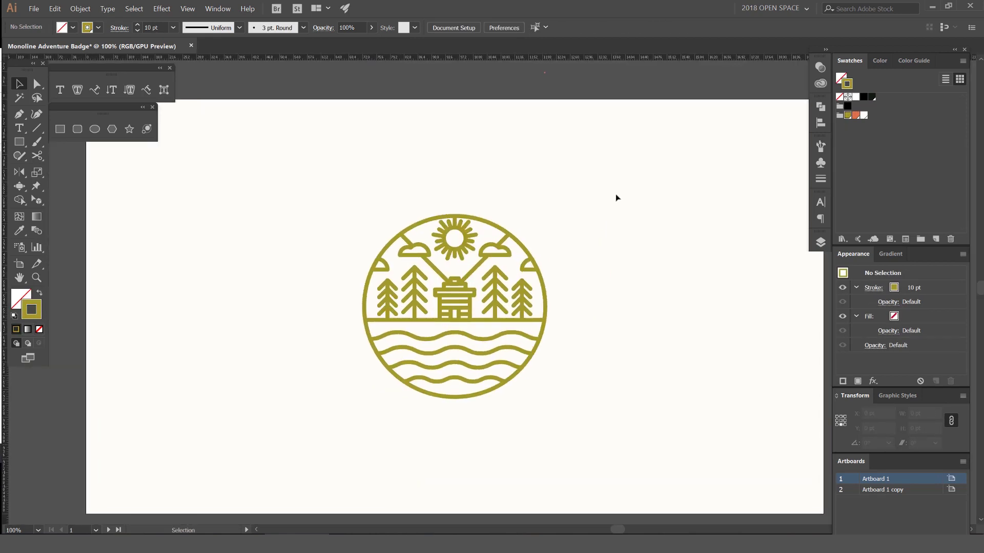
# - Undo the olive recolouring of the badge's strokes
pyautogui.hotkey('ctrl', 'z')
pyautogui.hotkey('ctrl', 'z')
pyautogui.hotkey('ctrl', 'z')
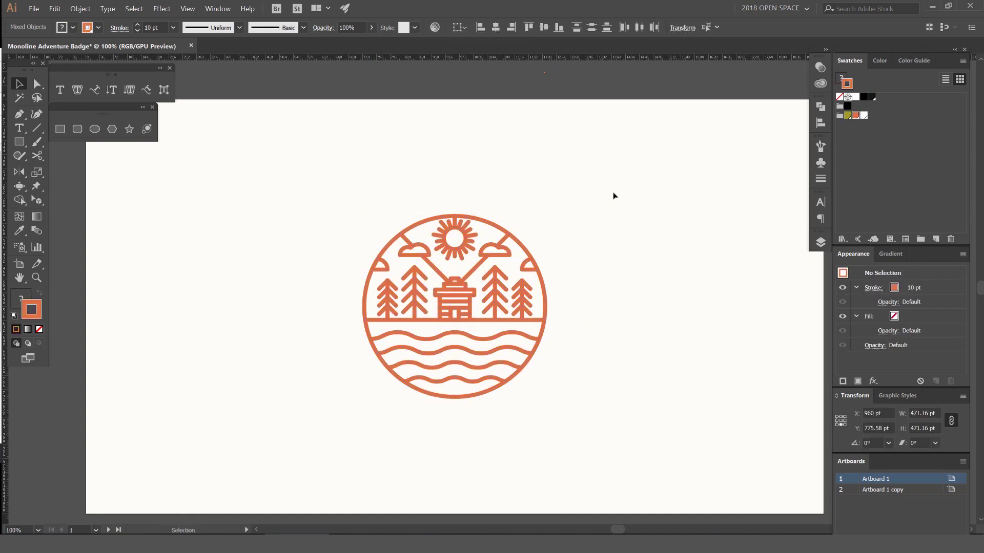
# - Make the blank second artboard, Artboard 1 copy, the active artboard
pyautogui.scroll(-1, 667, 177)
pyautogui.scroll(-1, 709, 138)
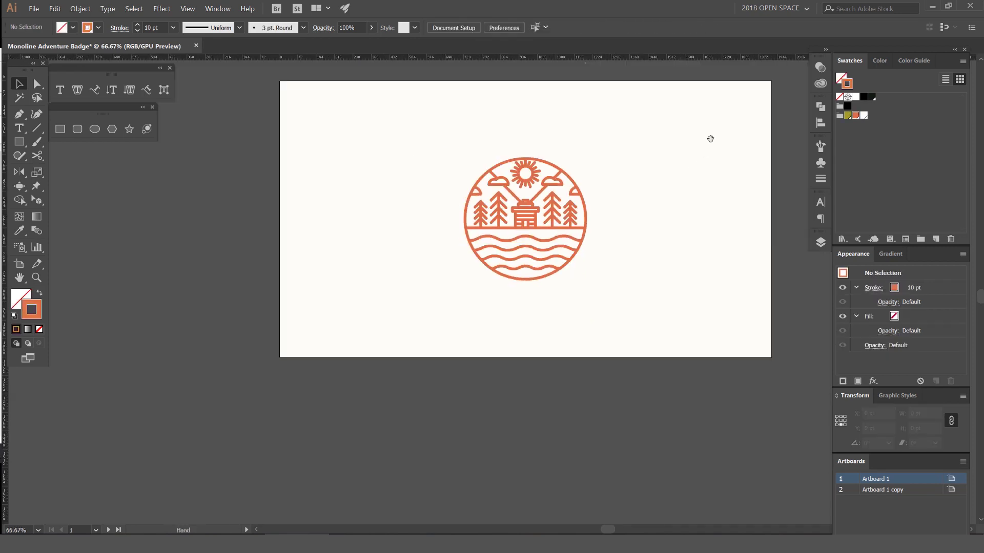
pyautogui.hscroll(15, 755, 162)
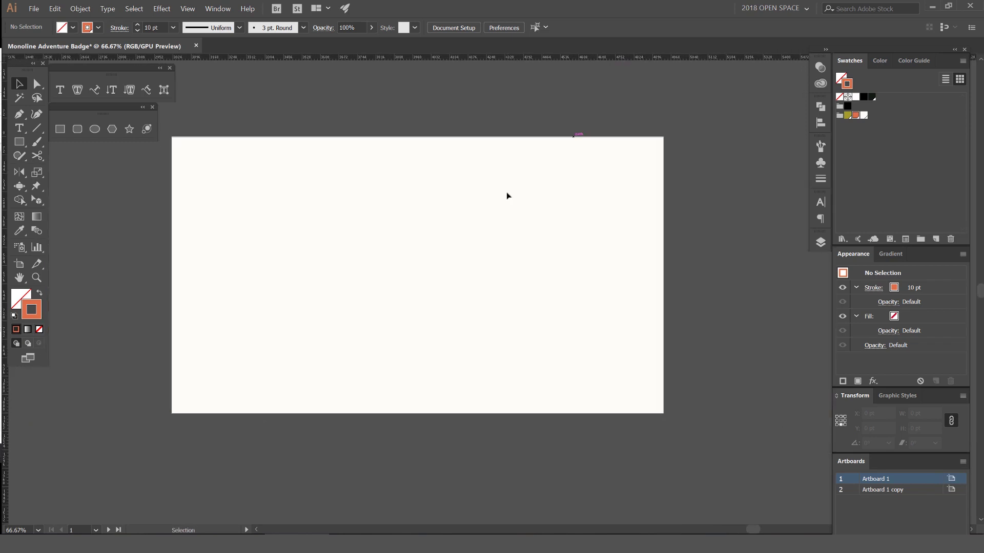
pyautogui.click(507, 196)
pyautogui.moveTo(560, 122); pyautogui.dragTo(456, 247)
pyautogui.scroll(1, 457, 246)
pyautogui.moveTo(556, 147); pyautogui.dragTo(503, 181)
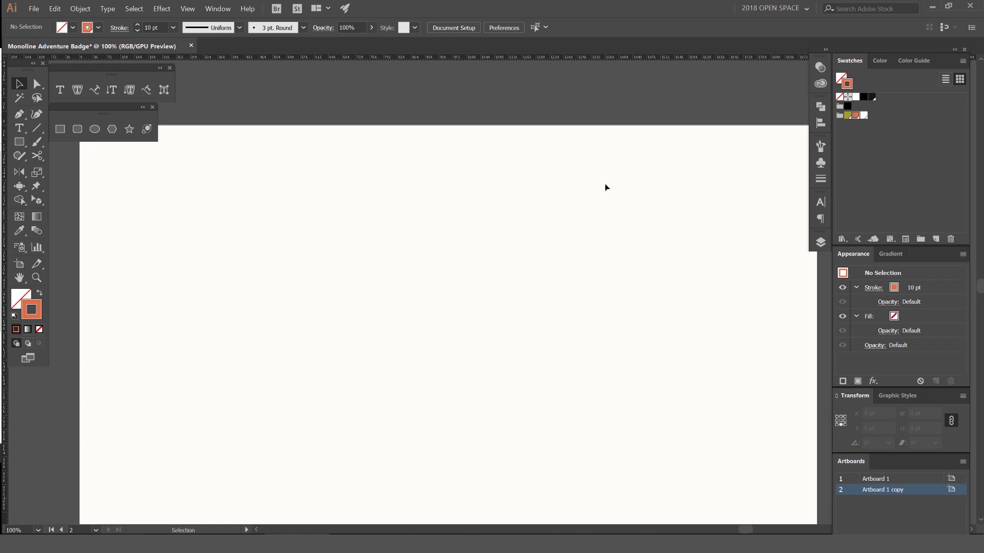
pyautogui.press('x')
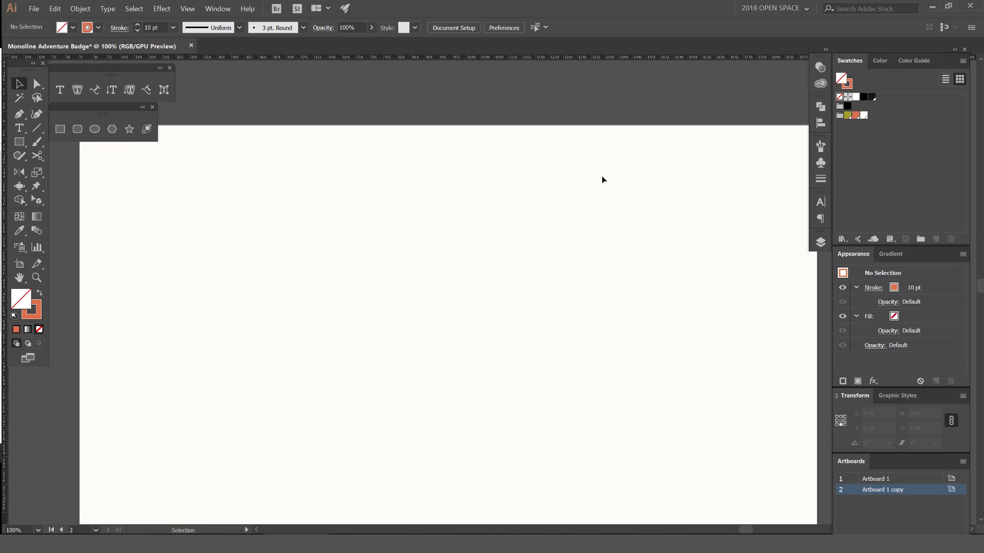
pyautogui.moveTo(608, 232); pyautogui.dragTo(576, 221)
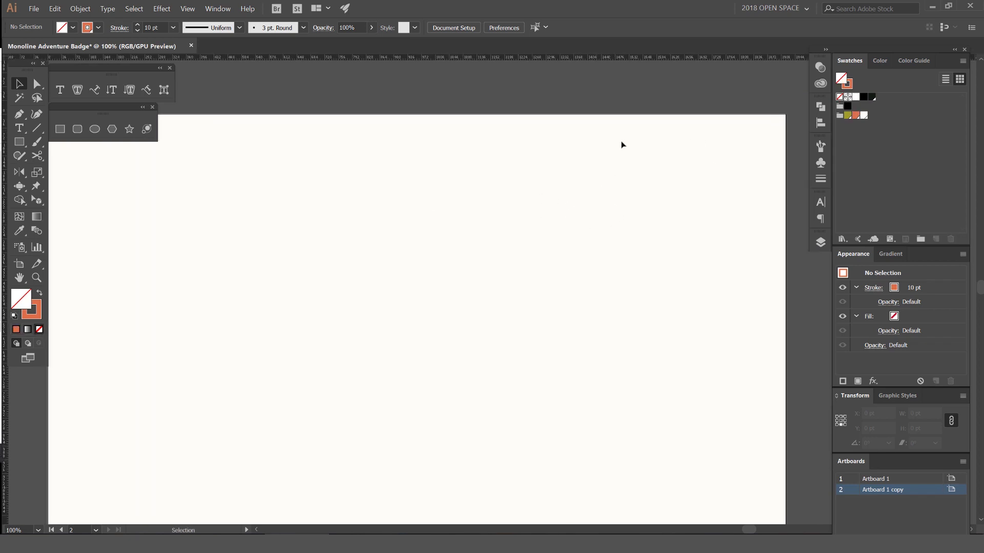
pyautogui.scroll(3, 621, 142)
pyautogui.scroll(-4, 617, 141)
pyautogui.moveTo(613, 201); pyautogui.dragTo(587, 212)
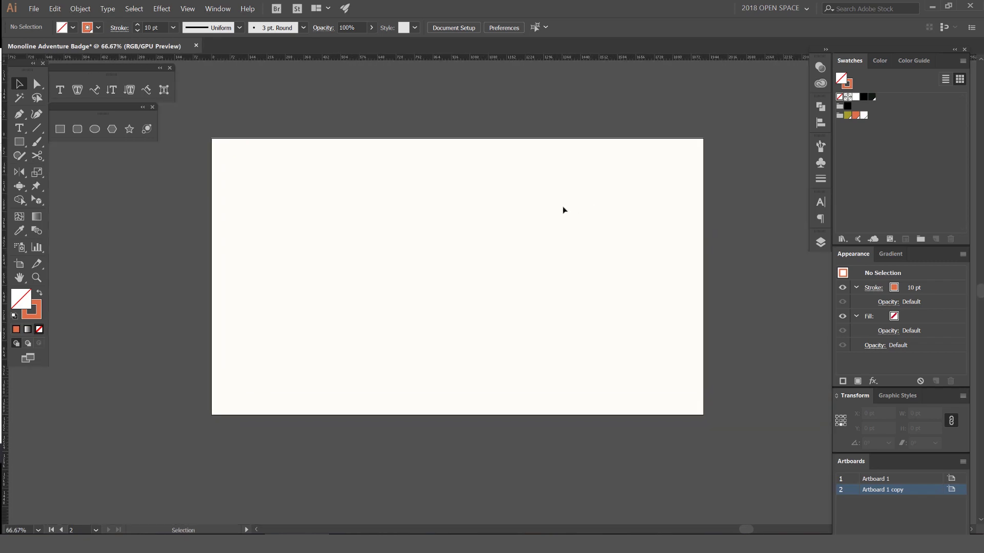
pyautogui.scroll(1, 564, 210)
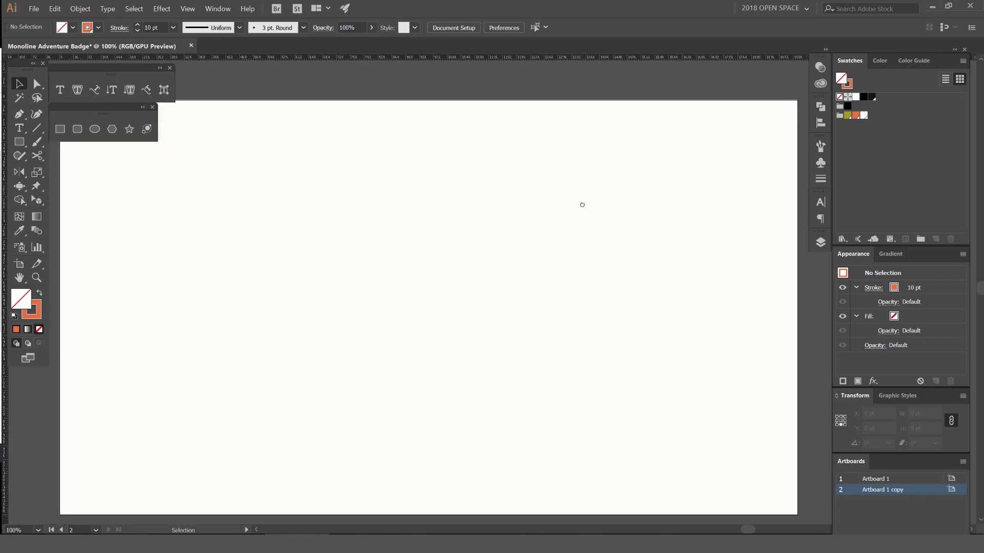
# - Draw an unfilled circle about 538 pt in diameter with a 10 pt orange stroke near the artboard's middle and select it
pyautogui.press('l')
pyautogui.scroll(-1, 461, 262)
pyautogui.scroll(1, 461, 271)
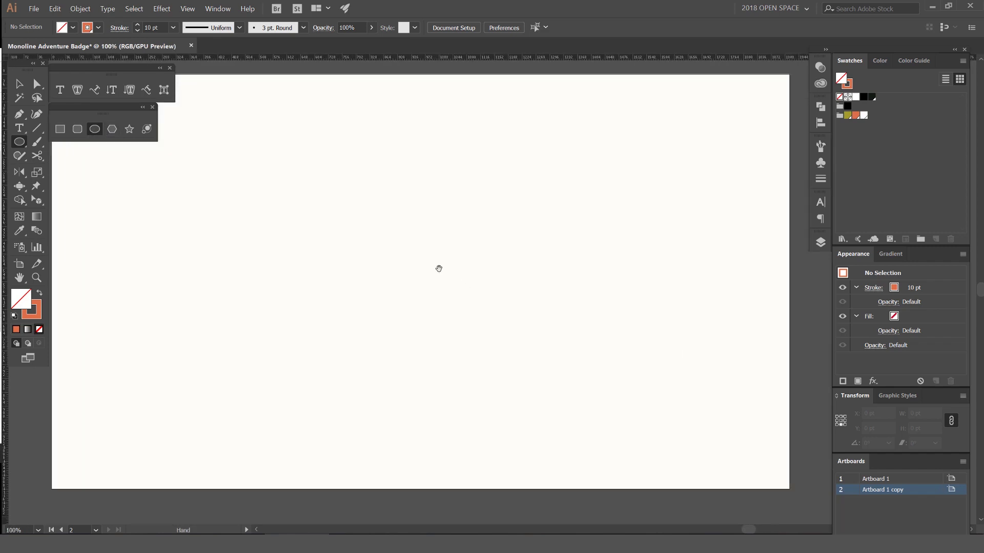
pyautogui.moveTo(420, 275)
pyautogui.mouseDown()
pyautogui.moveTo(504, 353)
pyautogui.moveTo(491, 368)
pyautogui.moveTo(454, 318)
pyautogui.moveTo(526, 377)
pyautogui.moveTo(479, 288)
pyautogui.moveTo(490, 328)
pyautogui.moveTo(520, 337)
pyautogui.moveTo(551, 371)
pyautogui.moveTo(513, 329)
pyautogui.moveTo(530, 332)
pyautogui.mouseUp()
pyautogui.press('v')
pyautogui.click(542, 187)
pyautogui.click(437, 172)
pyautogui.moveTo(487, 133); pyautogui.dragTo(394, 216)
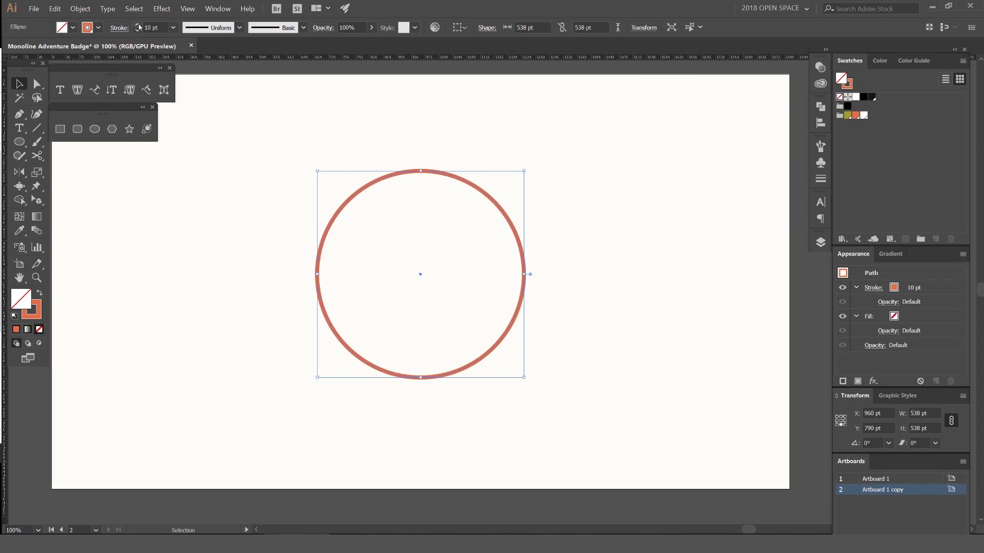
pyautogui.click(139, 28)
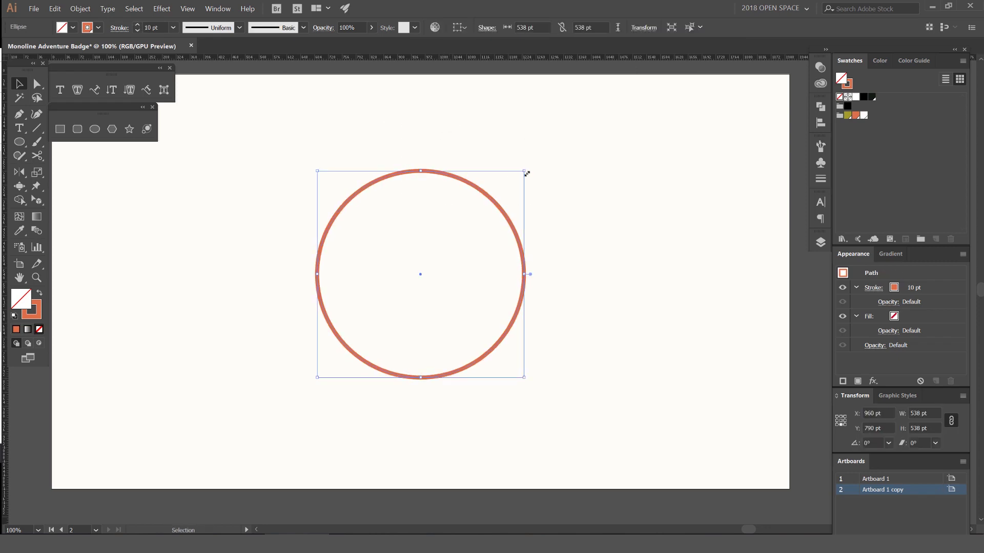
# - Scale the circle down proportionally to about 460 pt in diameter
pyautogui.moveTo(527, 174); pyautogui.dragTo(514, 188)
pyautogui.click(564, 143)
pyautogui.hotkey('ctrl', '=')
pyautogui.scroll(-2, 508, 184)
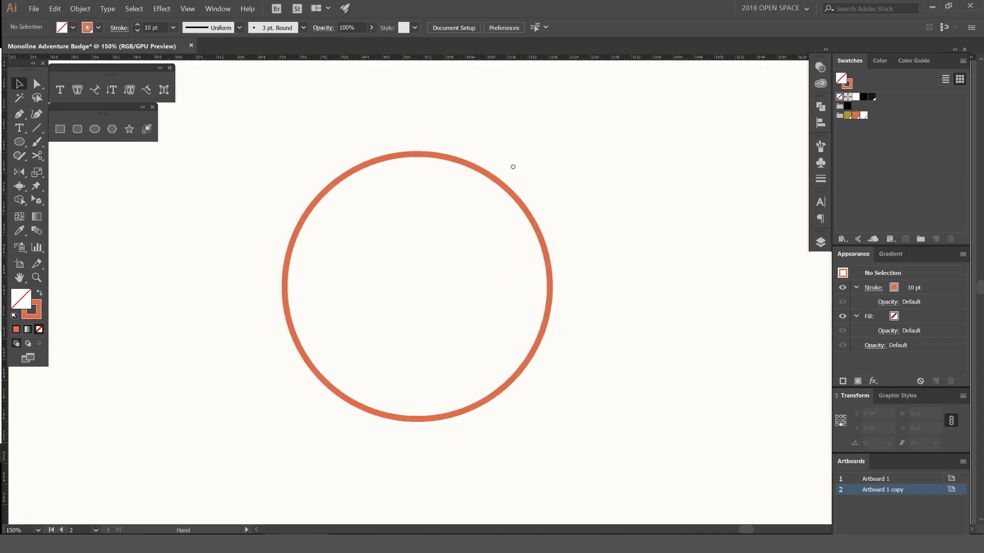
# - Set alignment to the artboard and centre the circle on it horizontally and vertically
pyautogui.moveTo(314, 267); pyautogui.dragTo(314, 267)
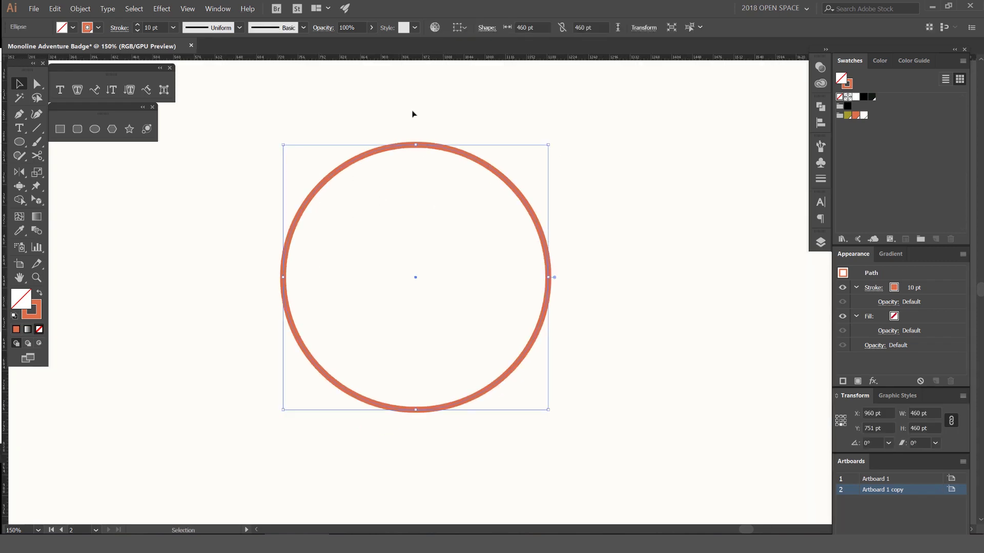
pyautogui.click(460, 29)
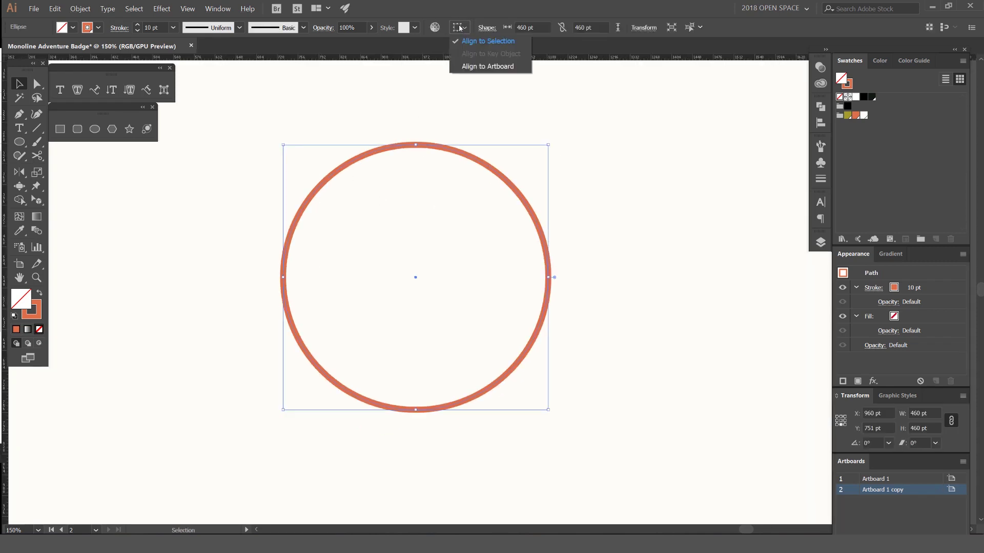
pyautogui.click(489, 67)
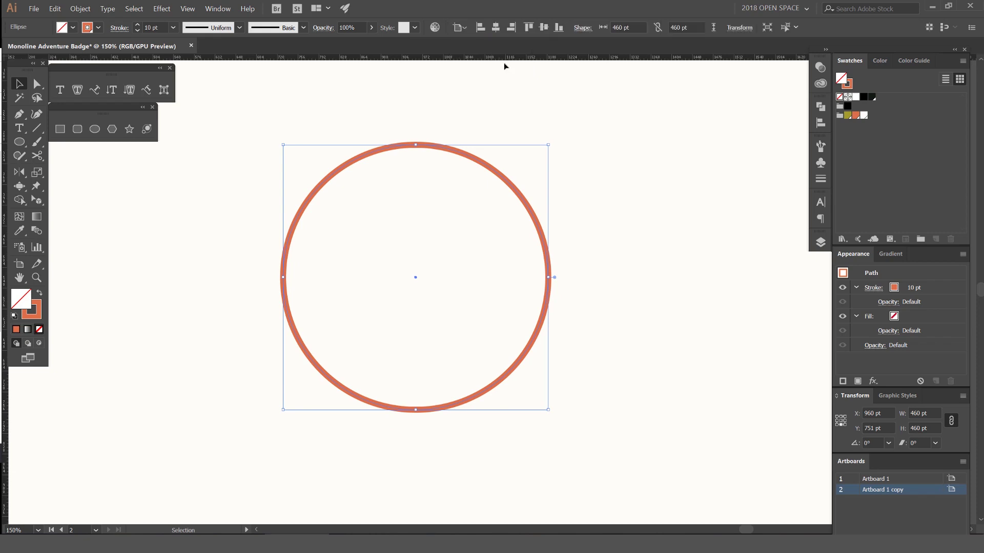
pyautogui.click(460, 27)
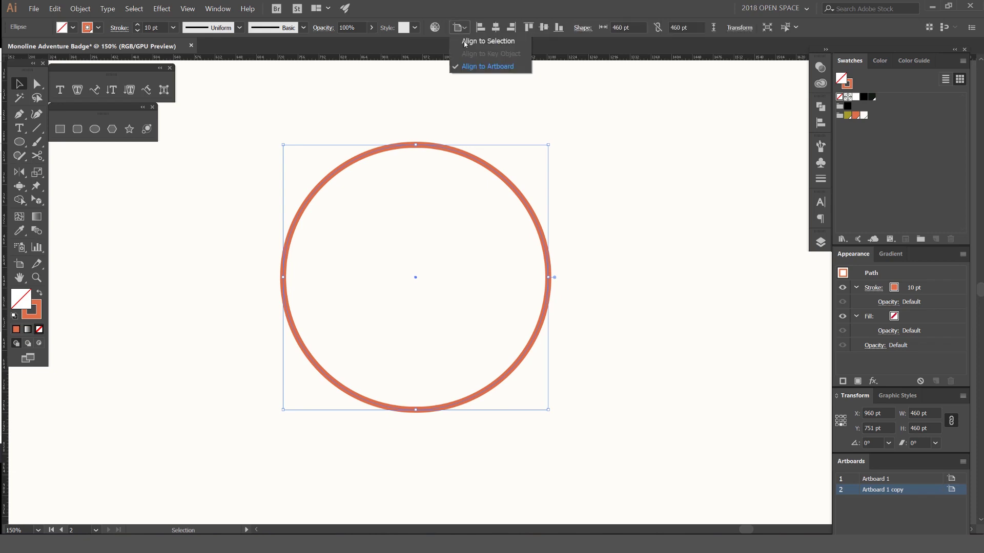
pyautogui.click(495, 27)
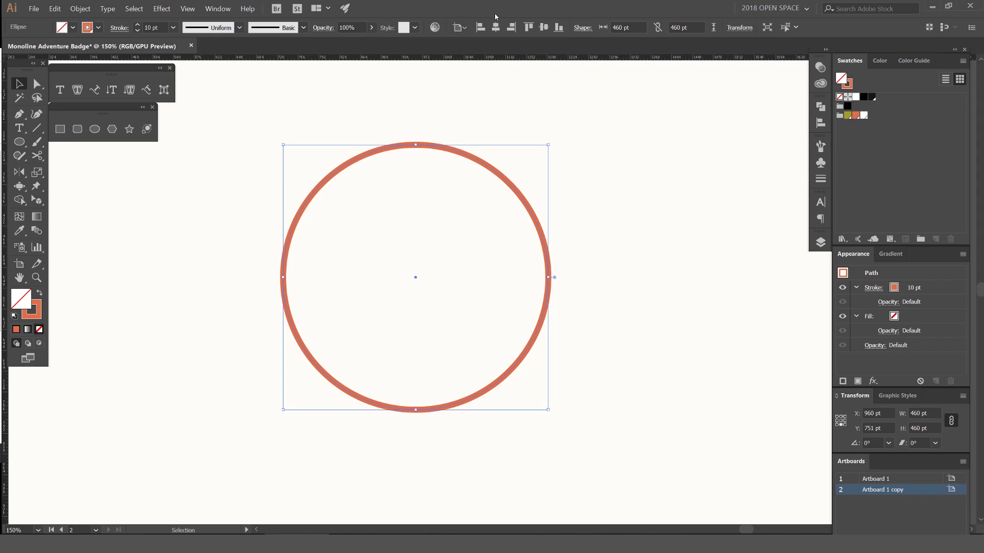
pyautogui.click(543, 27)
pyautogui.hotkey('ctrl', '-')
pyautogui.hotkey('ctrl', '-')
pyautogui.moveTo(616, 144); pyautogui.dragTo(616, 188)
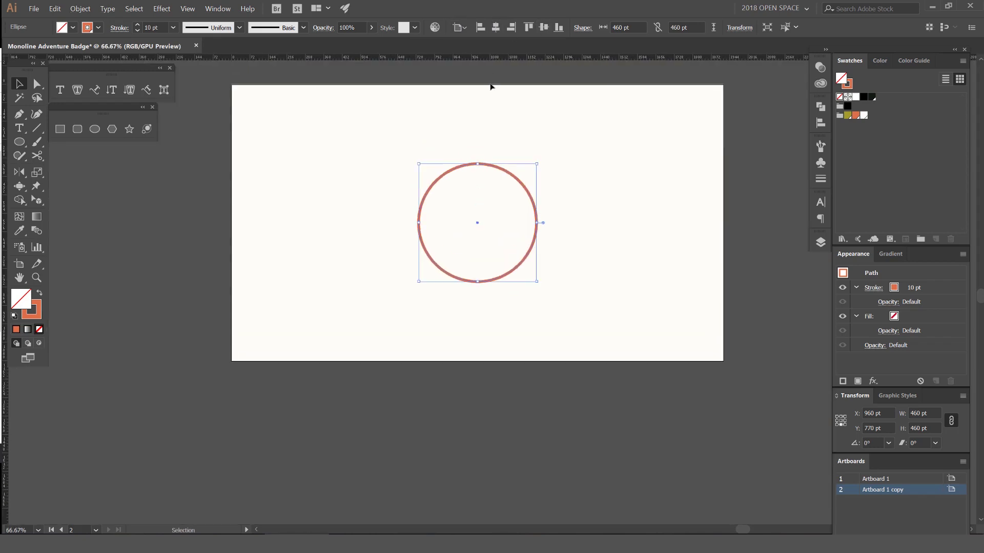
# - Lock the selected circle in place
pyautogui.scroll(2, 486, 211)
pyautogui.click(481, 197)
pyautogui.hscroll(3, 452, 175)
pyautogui.moveTo(547, 74); pyautogui.dragTo(425, 159)
pyautogui.scroll(1, 424, 160)
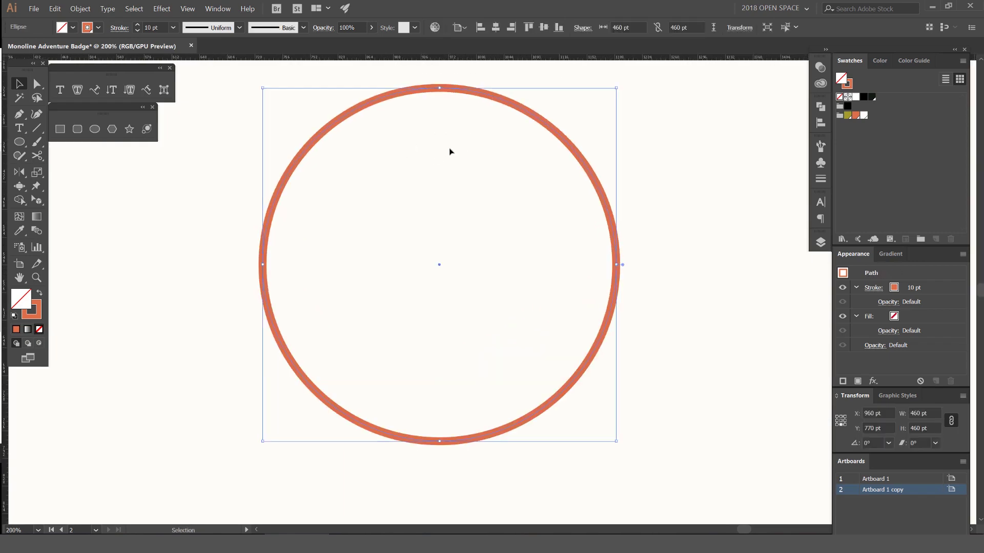
pyautogui.moveTo(597, 74); pyautogui.dragTo(427, 202)
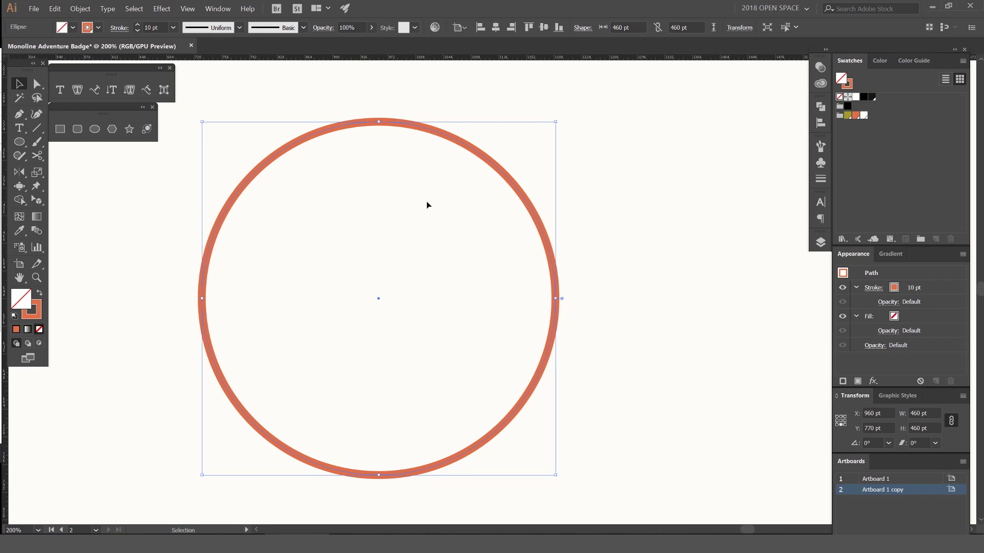
pyautogui.click(80, 9)
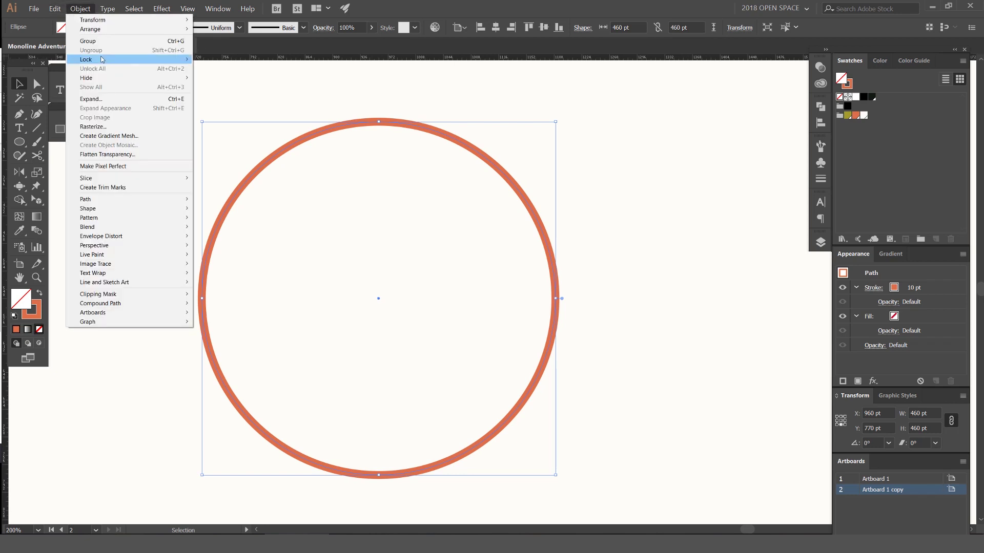
pyautogui.moveTo(101, 59)
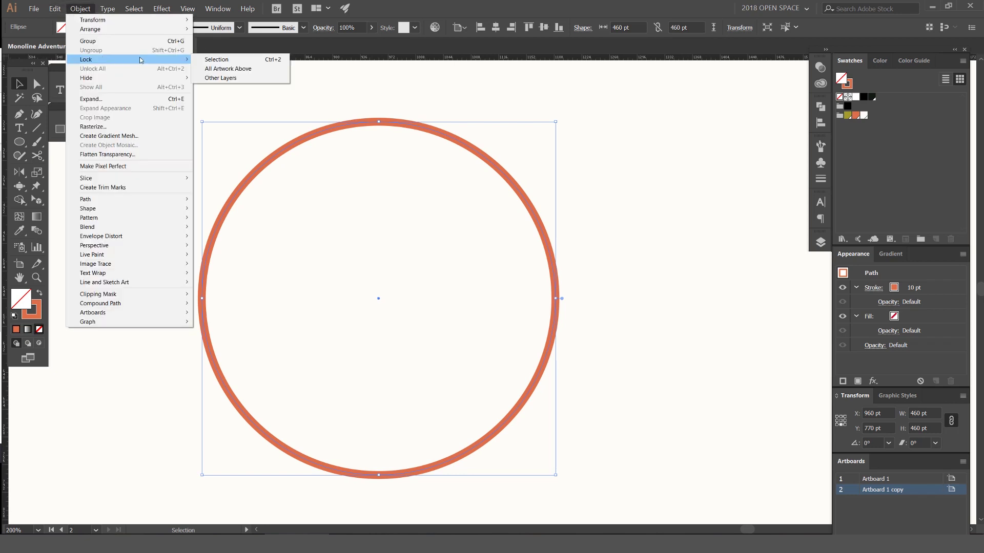
pyautogui.click(215, 60)
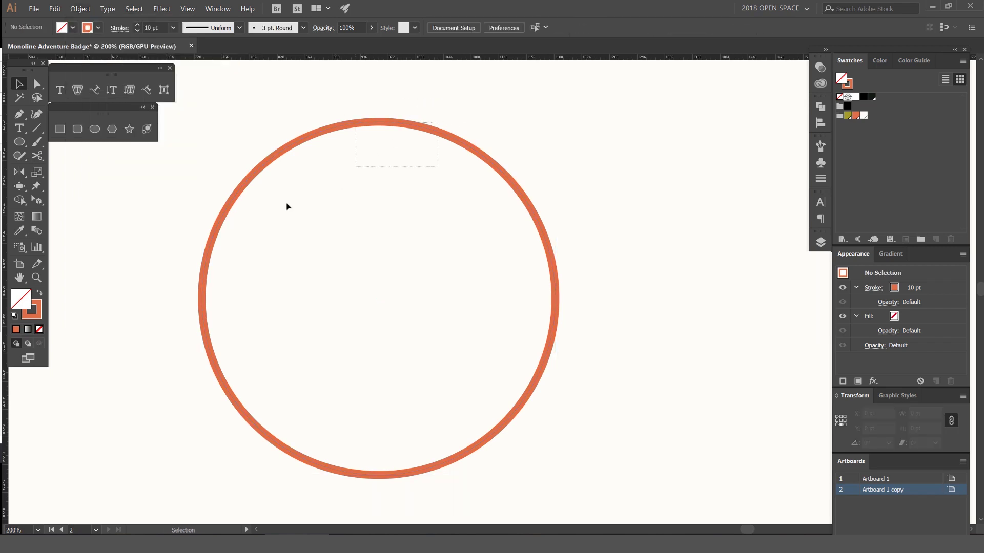
# - Activate the Pen tool and switch the artwork to outline view
pyautogui.moveTo(377, 219); pyautogui.dragTo(441, 204)
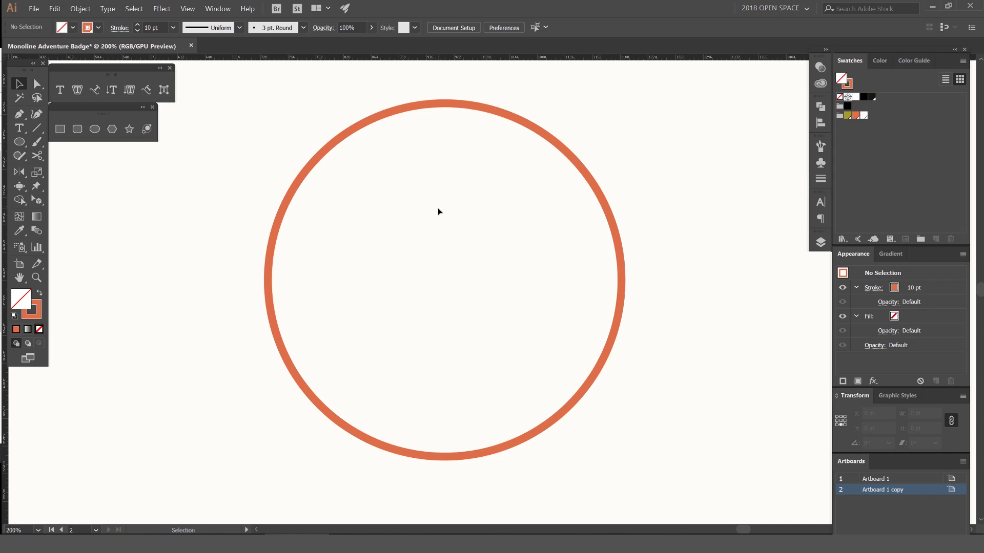
pyautogui.press('p')
pyautogui.click(187, 8)
pyautogui.click(186, 11)
pyautogui.scroll(1, 267, 280)
pyautogui.moveTo(399, 289); pyautogui.dragTo(375, 302)
pyautogui.press('ctrl')
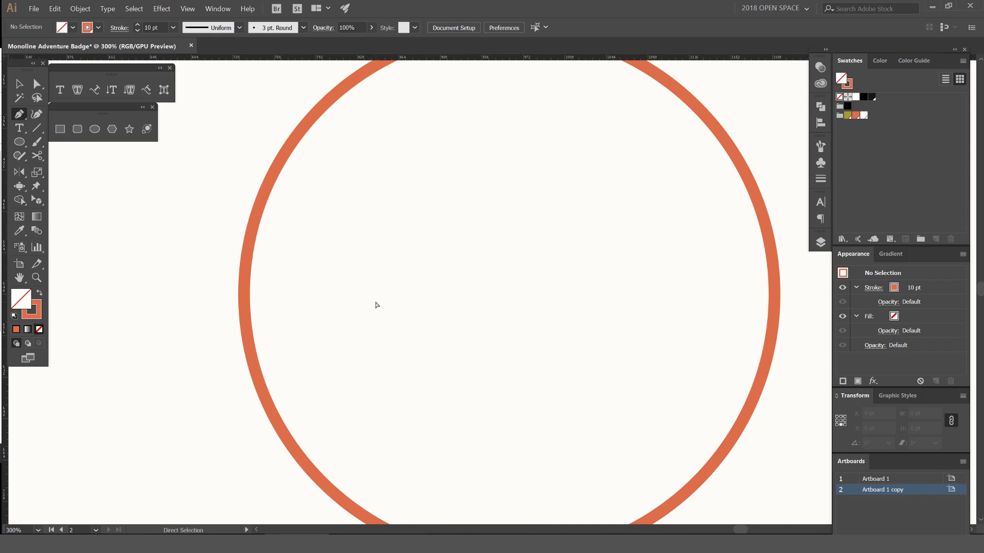
pyautogui.hotkey('ctrl', 'y')
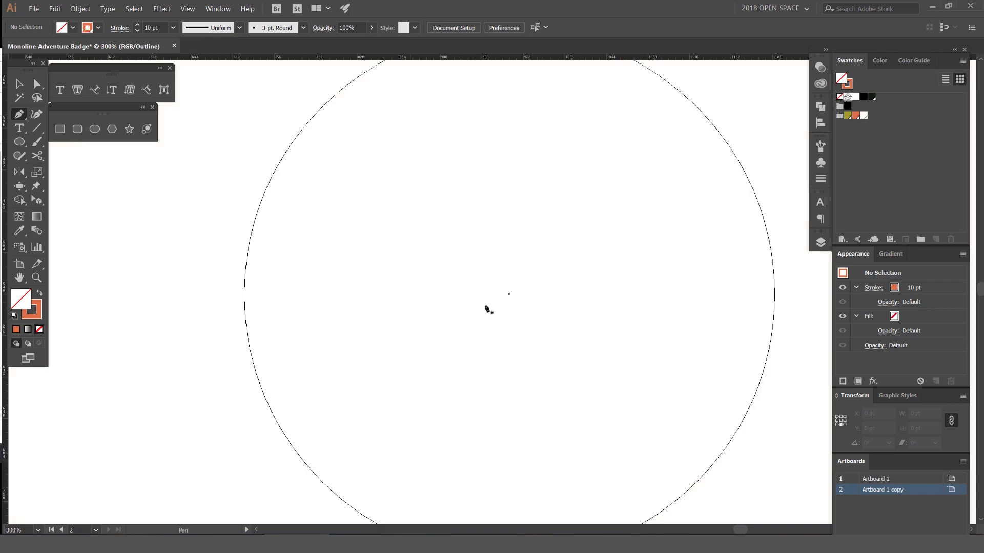
# - Examine the circle's centre point in outline view and return to the coloured preview
pyautogui.moveTo(532, 311); pyautogui.dragTo(468, 275)
pyautogui.scroll(2, 451, 272)
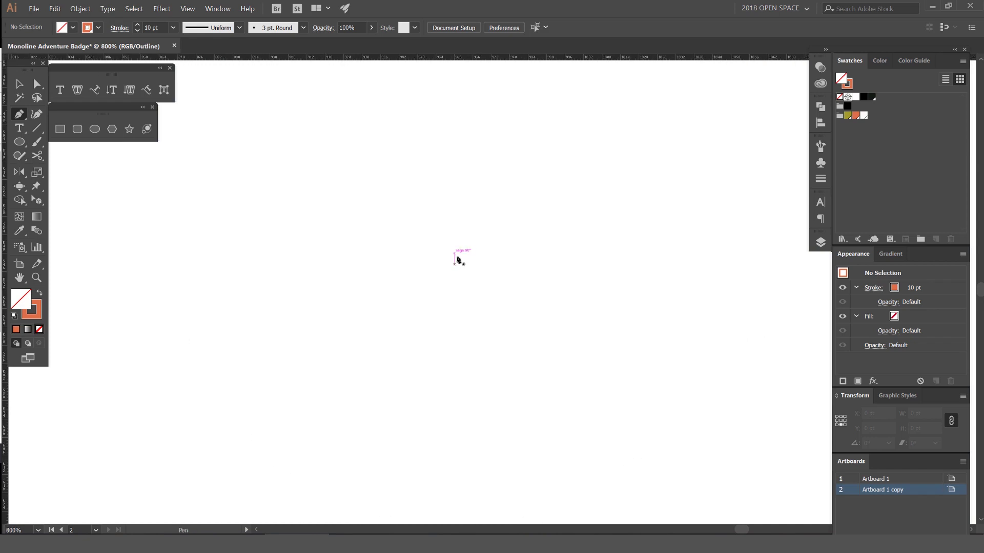
pyautogui.scroll(-2, 454, 257)
pyautogui.scroll(-1, 454, 256)
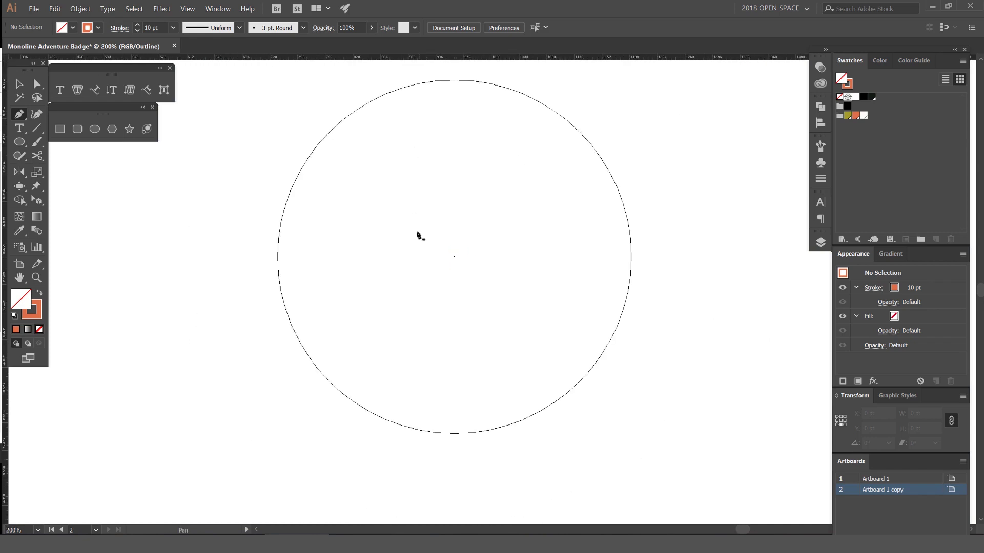
pyautogui.moveTo(483, 243); pyautogui.dragTo(474, 256)
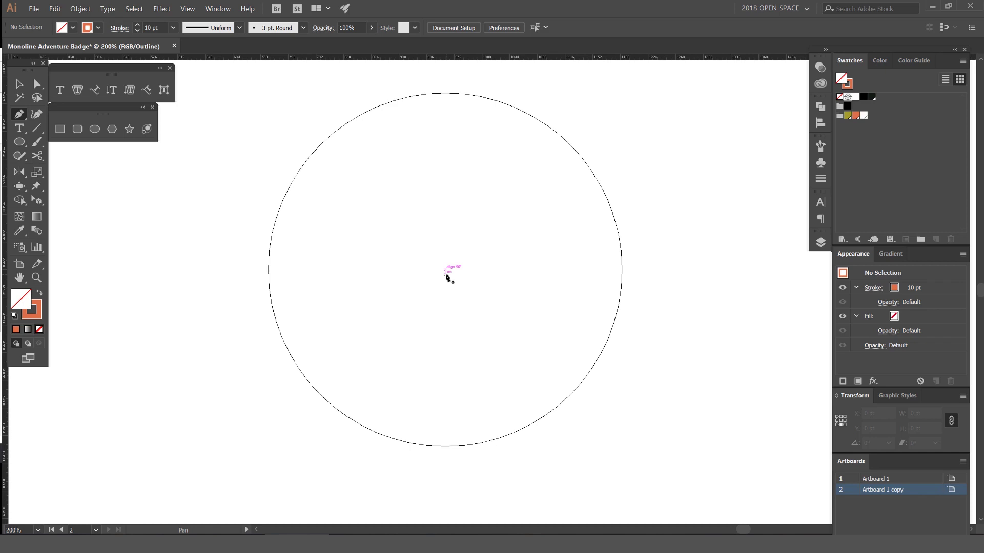
pyautogui.scroll(1, 447, 277)
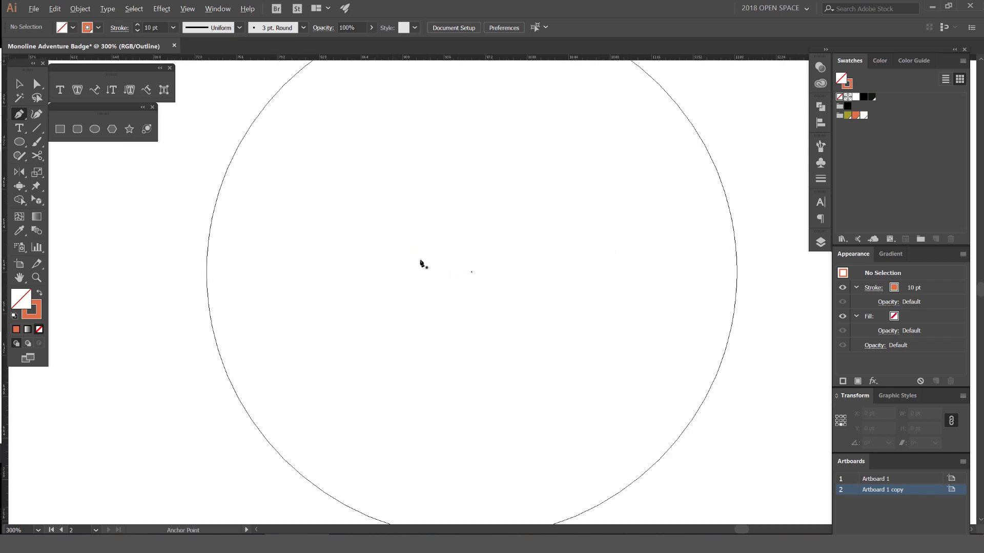
pyautogui.moveTo(505, 255); pyautogui.dragTo(470, 274)
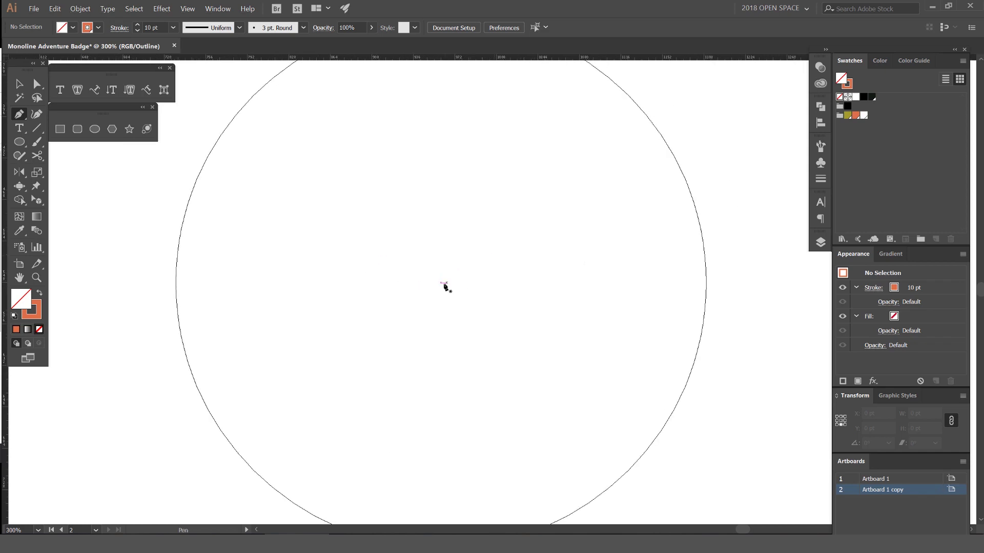
pyautogui.hotkey('ctrl', 'y')
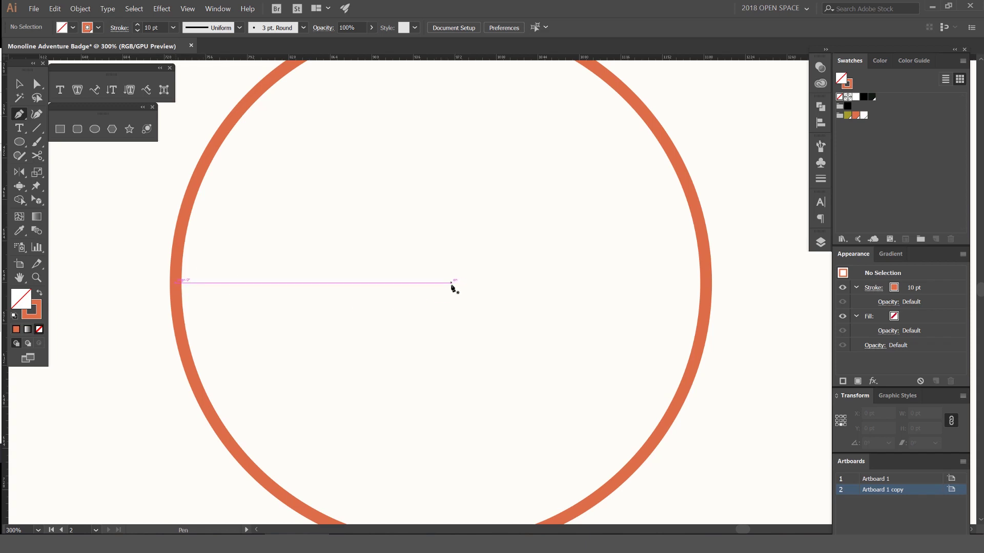
pyautogui.hotkey('ctrl', 'y')
pyautogui.hotkey('ctrl', 'y')
# - Draw a straight horizontal line with the Pen tool from the circle's centre to its right edge
pyautogui.click(441, 283)
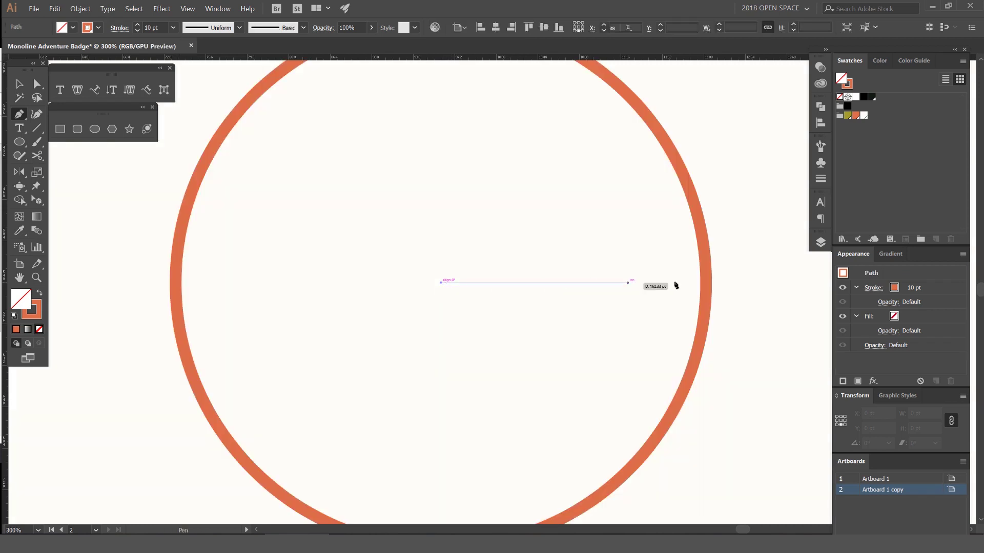
pyautogui.keyDown('shift'); pyautogui.click(706, 283); pyautogui.keyUp('shift')
pyautogui.press('a')
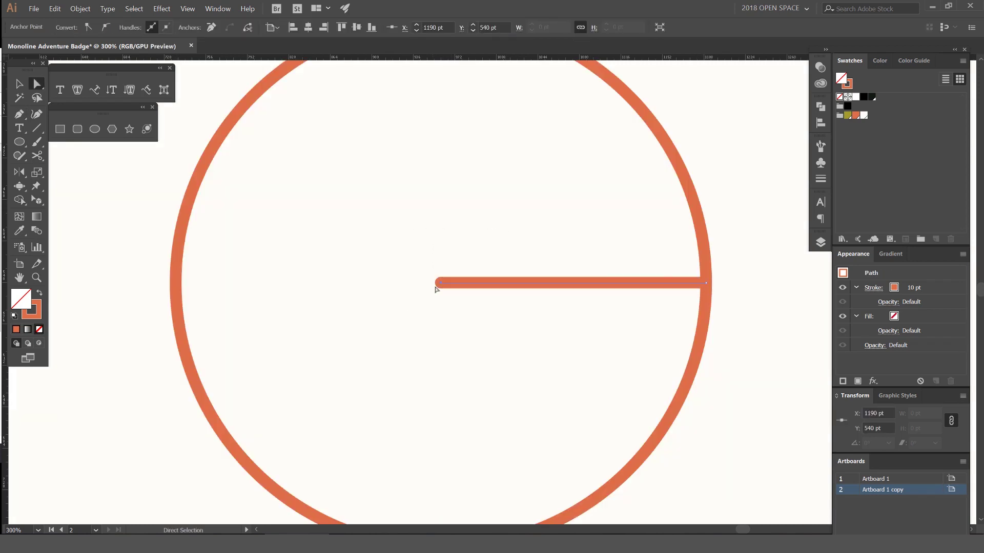
# - Extend the horizontal line's inner end straight across to the circle's left edge, then deselect the line
pyautogui.moveTo(441, 284); pyautogui.dragTo(176, 287)
pyautogui.press('v')
pyautogui.click(480, 207)
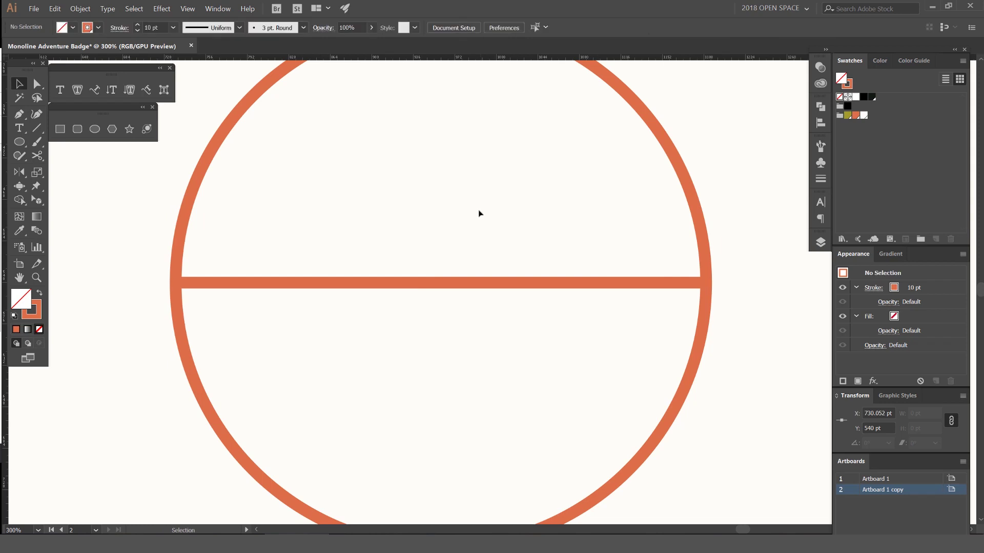
# - Widen the horizontal line symmetrically past both sides of the circle to a total width of about 666 pt
pyautogui.scroll(-2, 485, 220)
pyautogui.click(464, 256)
pyautogui.scroll(1, 599, 259)
pyautogui.scroll(2, 593, 257)
pyautogui.moveTo(592, 254); pyautogui.dragTo(750, 253)
pyautogui.scroll(-1, 637, 253)
pyautogui.click(352, 236)
pyautogui.moveTo(351, 255); pyautogui.dragTo(395, 241)
pyautogui.click(435, 255)
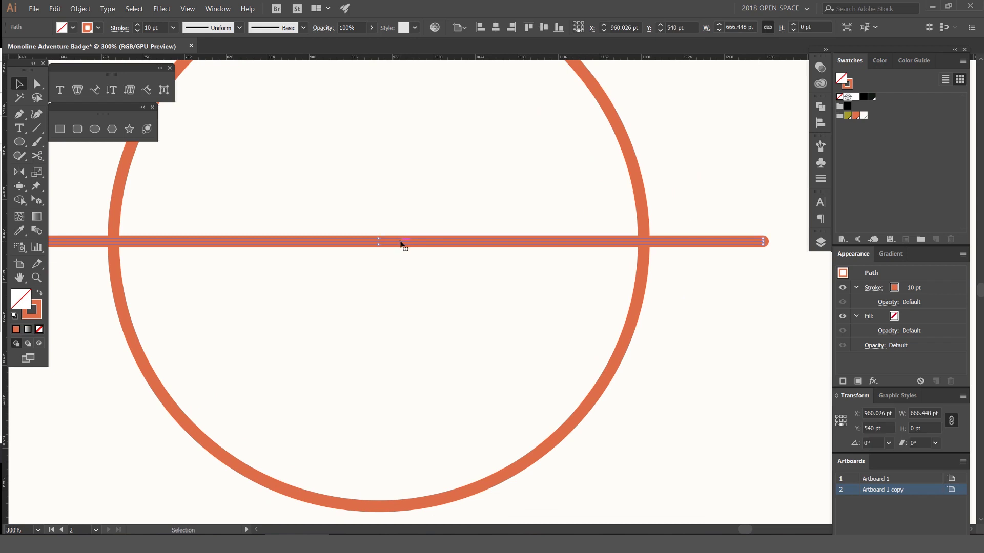
pyautogui.click(470, 219)
pyautogui.scroll(-2, 470, 220)
pyautogui.moveTo(617, 230); pyautogui.dragTo(655, 207)
pyautogui.hotkey('ctrl', 'z')
pyautogui.scroll(1, 403, 212)
pyautogui.moveTo(504, 206); pyautogui.dragTo(431, 266)
pyautogui.scroll(1, 496, 214)
pyautogui.click(491, 215)
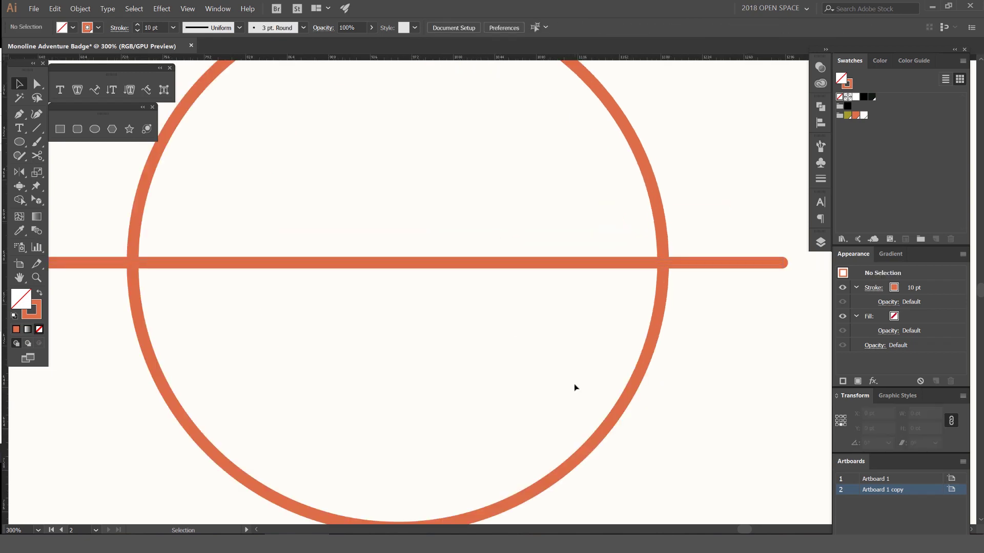
# - Check the Scale Strokes & Effects setting in the Transform options
pyautogui.click(218, 9)
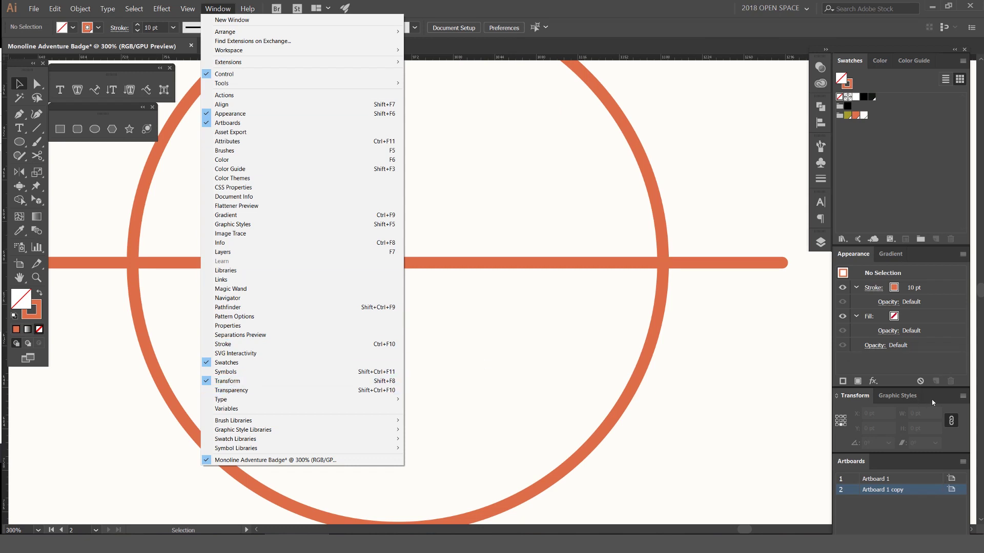
pyautogui.click(864, 401)
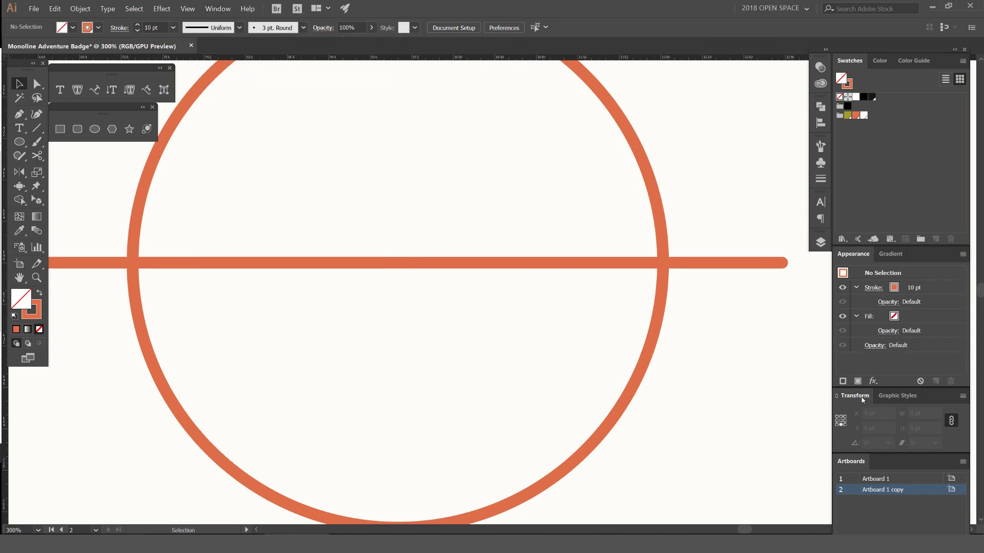
pyautogui.click(963, 397)
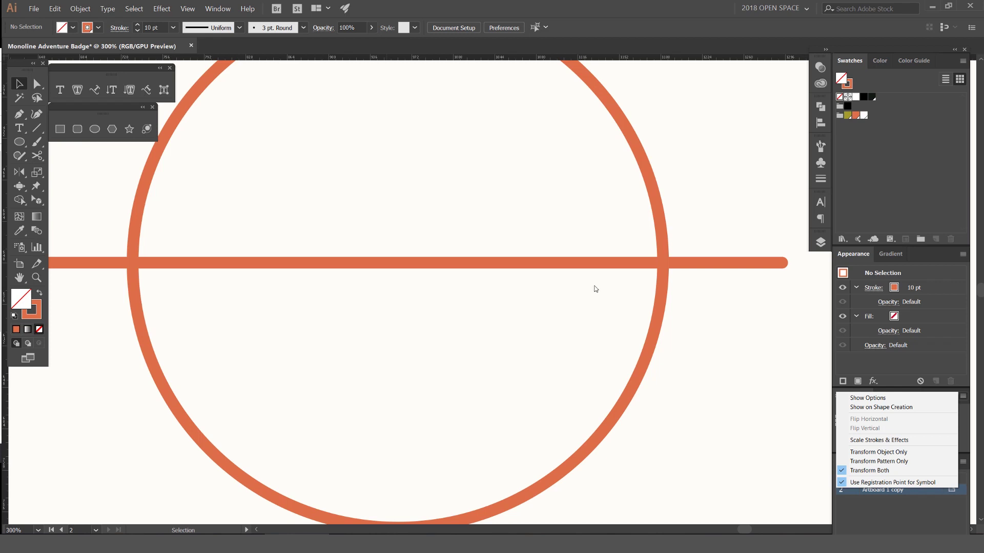
pyautogui.click(513, 203)
# - Copy the horizontal line straight down, placing the duplicate about 43 pt below the original
pyautogui.moveTo(407, 216); pyautogui.dragTo(455, 241)
pyautogui.scroll(-1, 413, 235)
pyautogui.moveTo(505, 209); pyautogui.dragTo(418, 332)
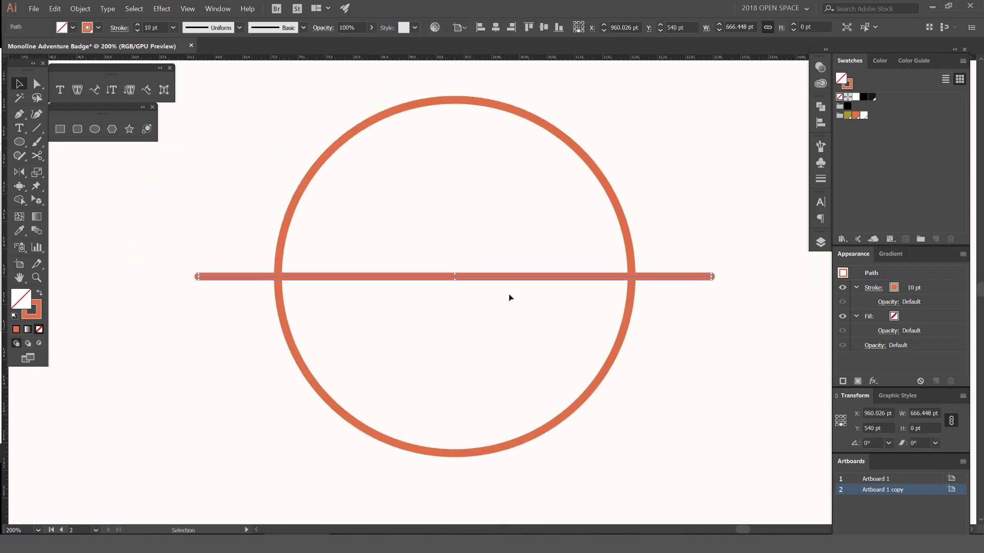
pyautogui.hotkey('ctrl', '+')
pyautogui.moveTo(500, 235); pyautogui.dragTo(502, 279)
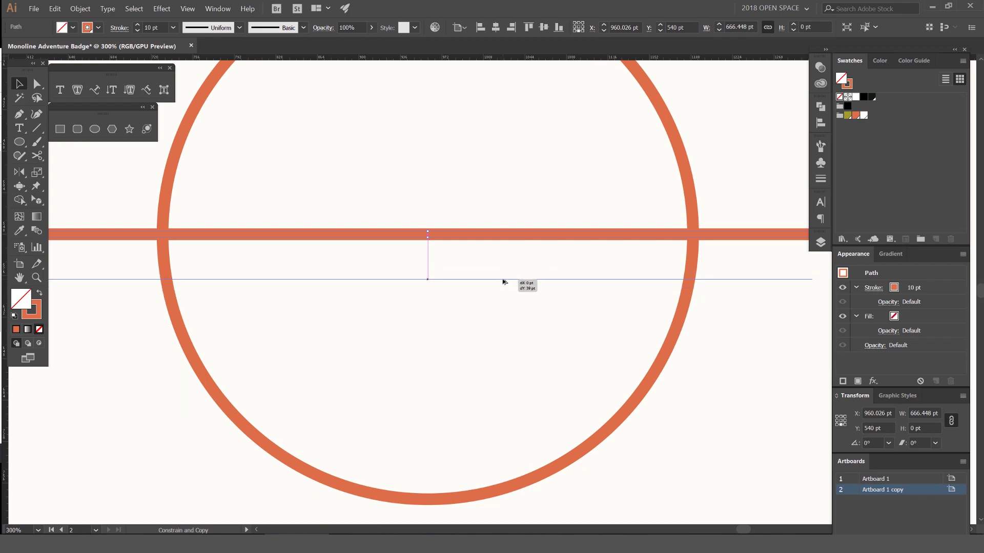
pyautogui.moveTo(503, 282); pyautogui.dragTo(505, 286)
pyautogui.moveTo(539, 351); pyautogui.dragTo(525, 345)
# - Repeat the downward copy four more times to fill the circle's lower half with evenly spaced lines
pyautogui.hotkey('ctrl', 'd')
pyautogui.hotkey('ctrl', 'd')
pyautogui.hotkey('ctrl', 'd')
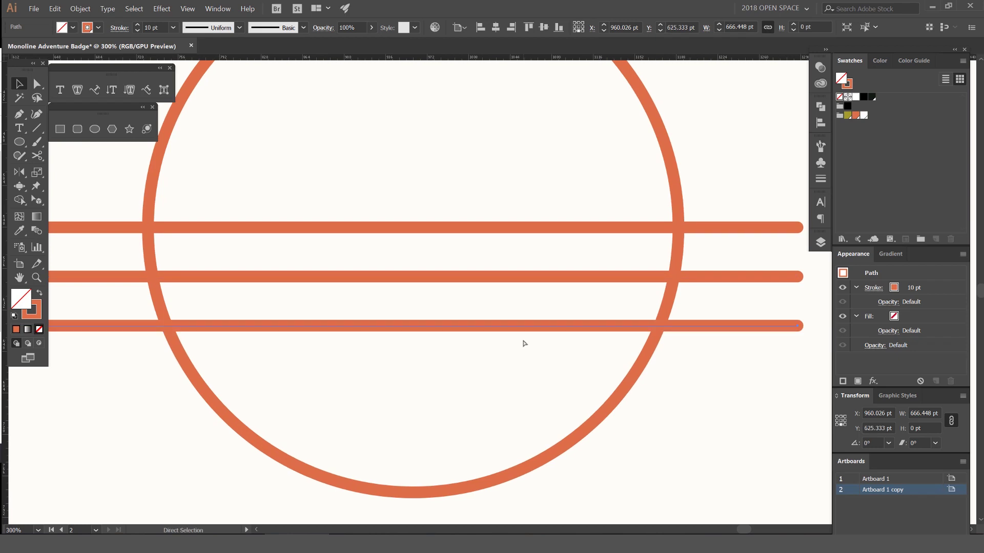
pyautogui.hotkey('ctrl', 'd')
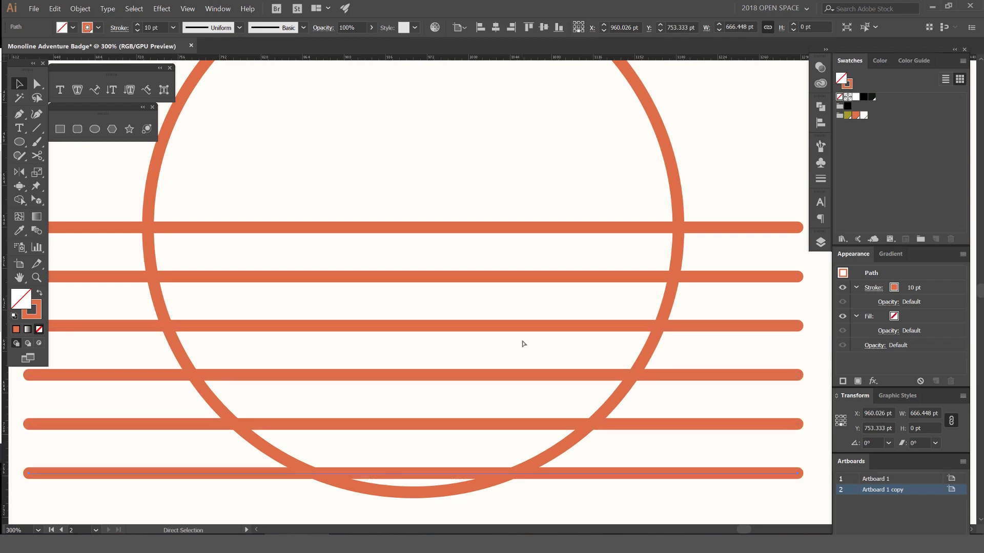
# - Start the Zig Zag effect on all six horizontal lines with relative sizing, smooth points and the preview turned on
pyautogui.hotkey('ctrl', '-')
pyautogui.click(421, 159)
pyautogui.moveTo(412, 146); pyautogui.dragTo(458, 191)
pyautogui.moveTo(441, 379); pyautogui.dragTo(437, 392)
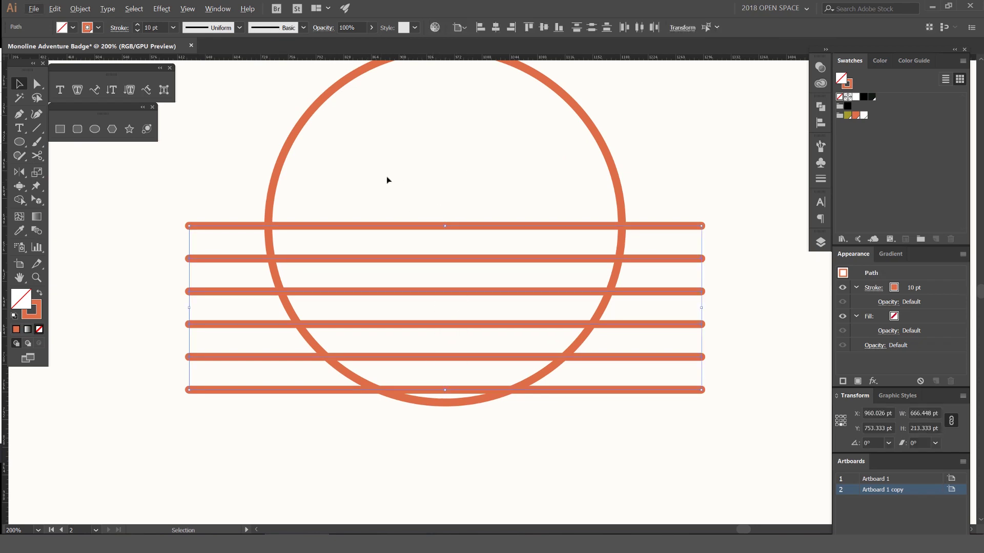
pyautogui.hotkey('ctrl', '+')
pyautogui.moveTo(367, 195); pyautogui.dragTo(340, 158)
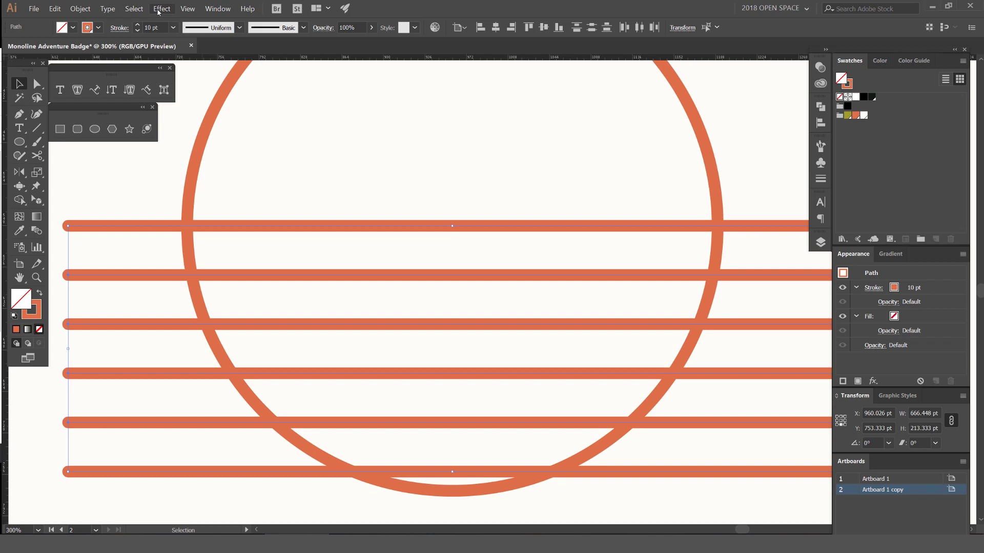
pyautogui.click(160, 9)
pyautogui.moveTo(207, 96)
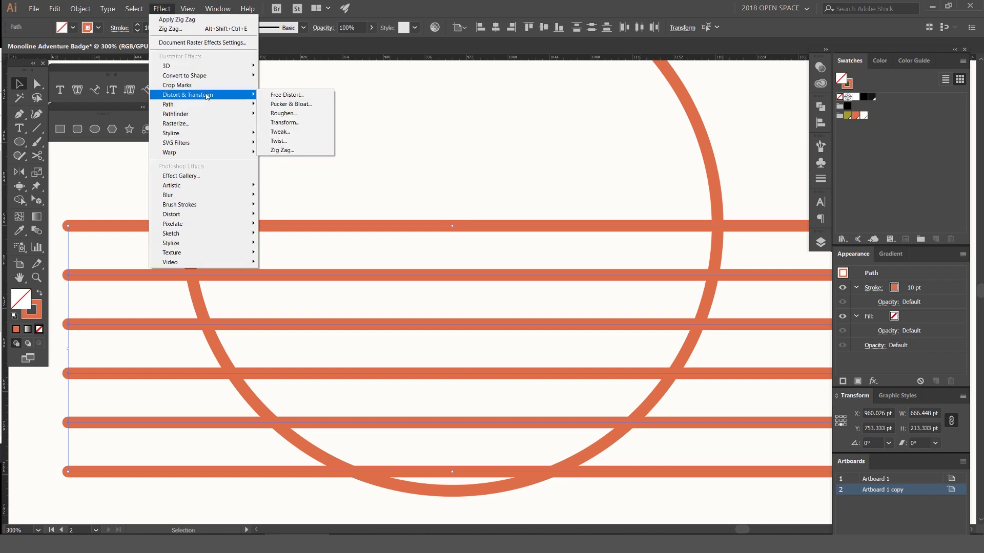
pyautogui.click(295, 151)
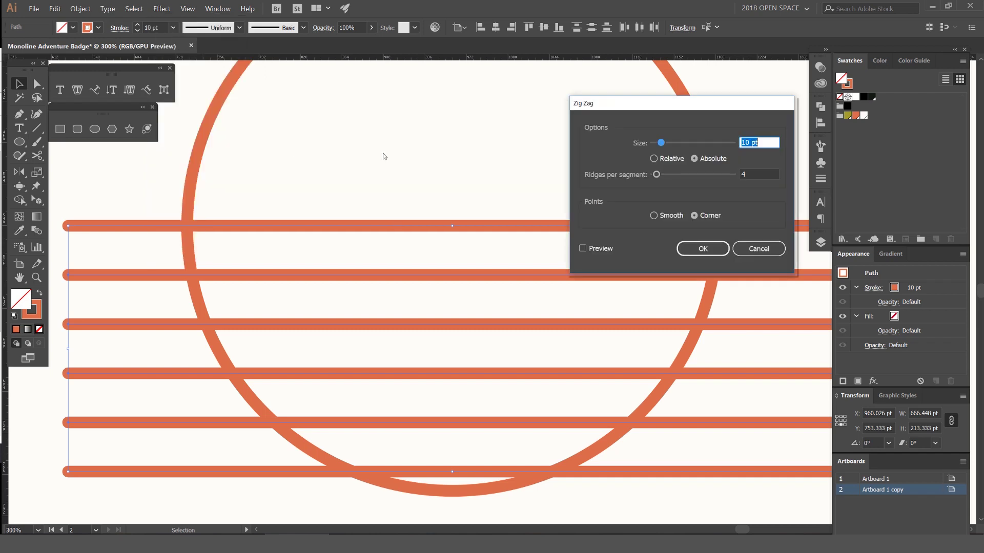
pyautogui.moveTo(678, 106); pyautogui.dragTo(616, 128)
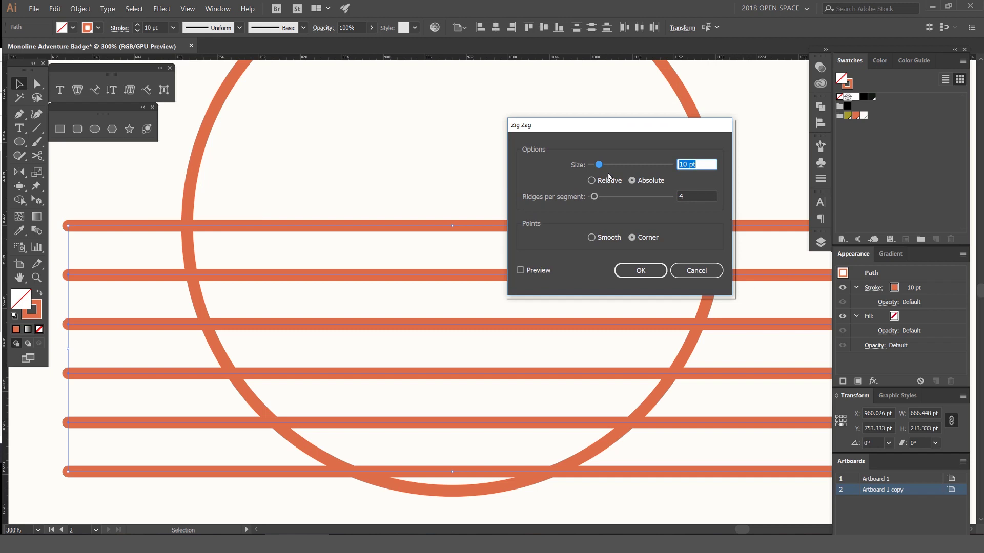
pyautogui.click(592, 180)
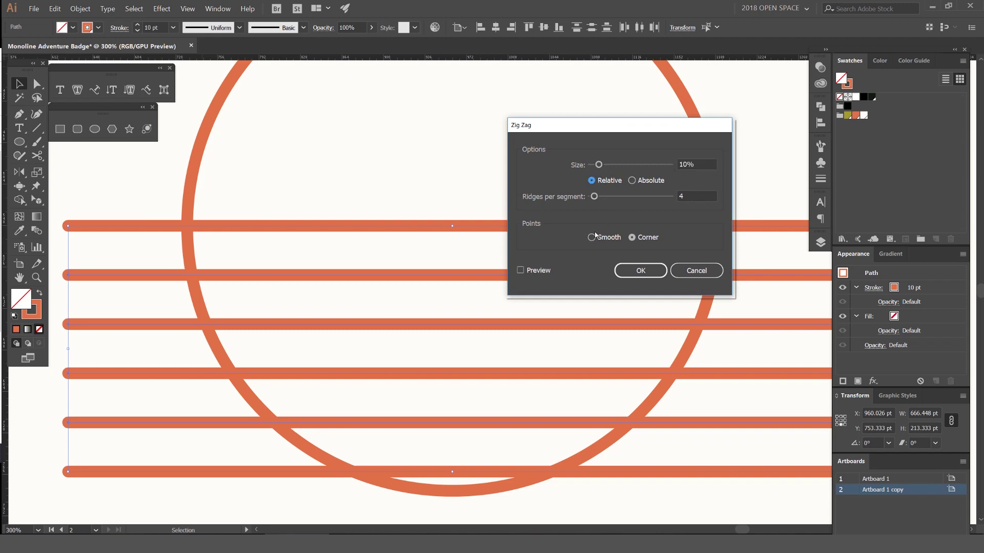
pyautogui.click(521, 271)
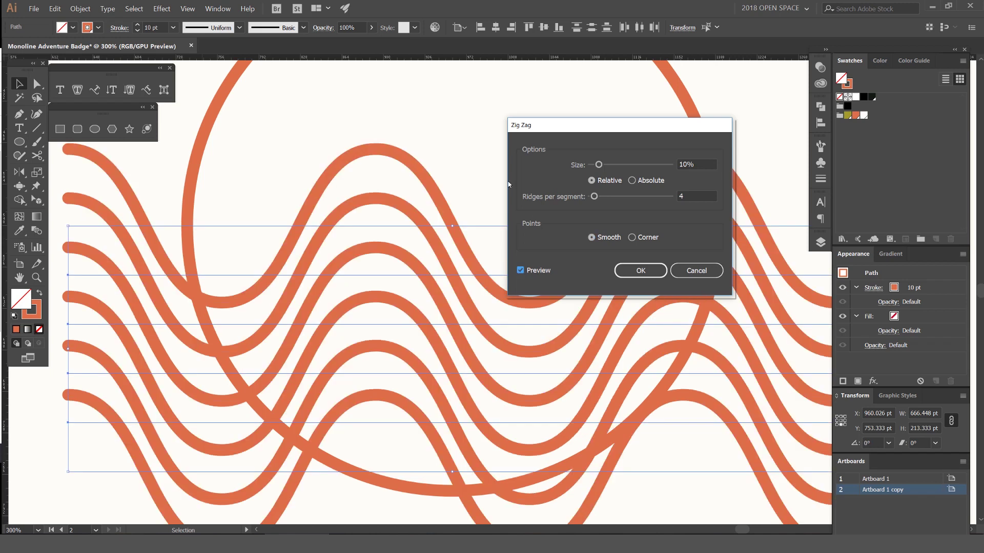
# - Set the Zig Zag size to 1%
pyautogui.moveTo(642, 128); pyautogui.dragTo(635, 101)
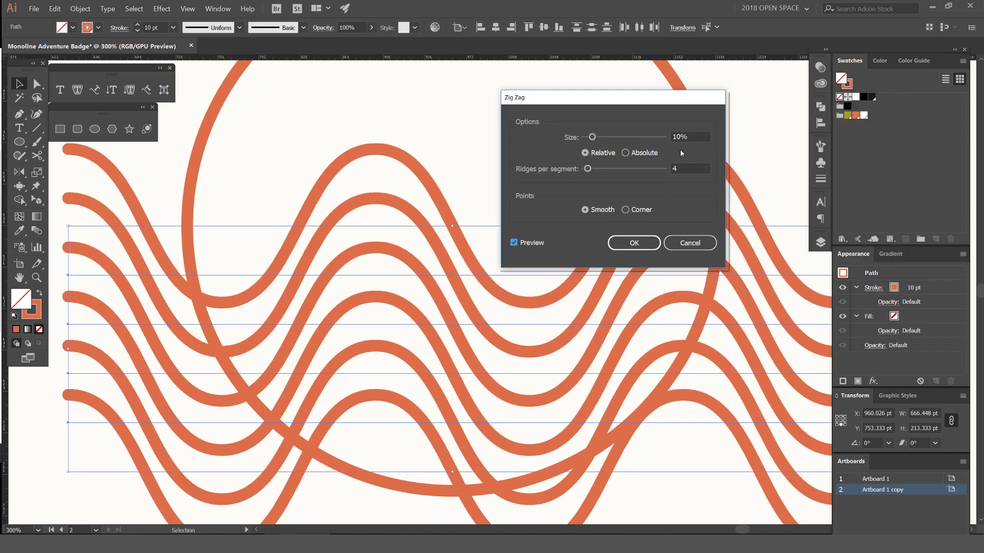
pyautogui.scroll(-10, 694, 139)
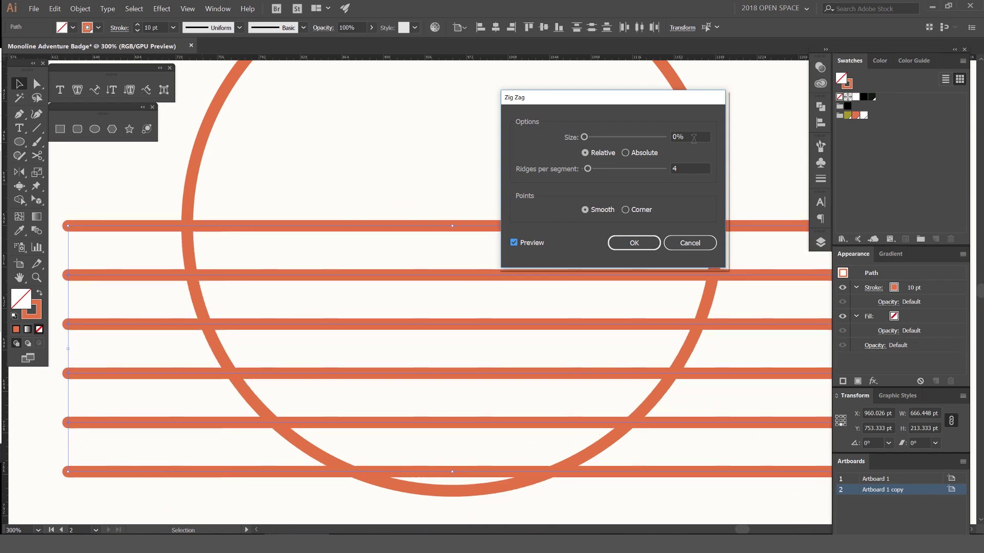
pyautogui.scroll(2, 694, 138)
pyautogui.moveTo(657, 102); pyautogui.dragTo(718, 101)
pyautogui.scroll(-1, 739, 133)
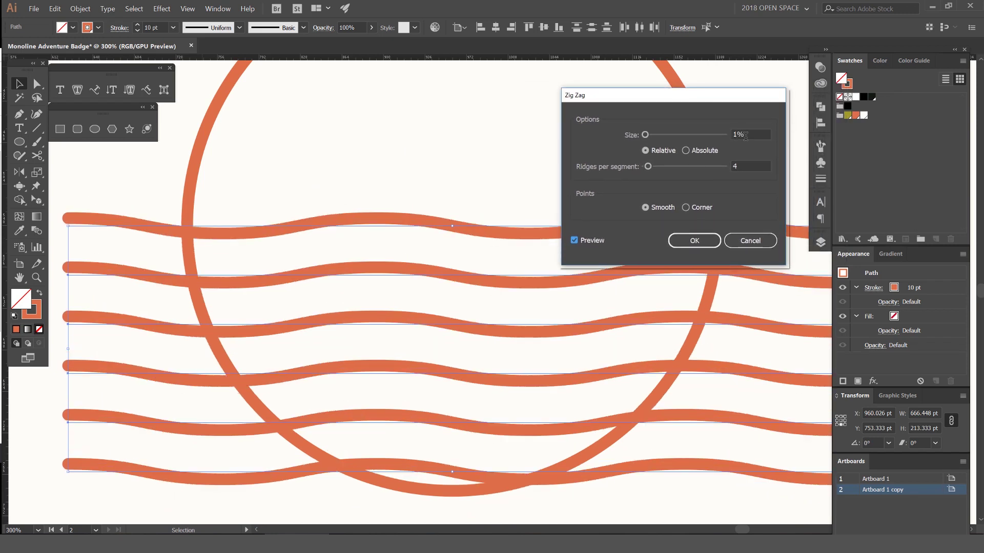
# - Try different Zig Zag ridge counts between 5 and 18 per segment on the lines
pyautogui.scroll(1, 745, 166)
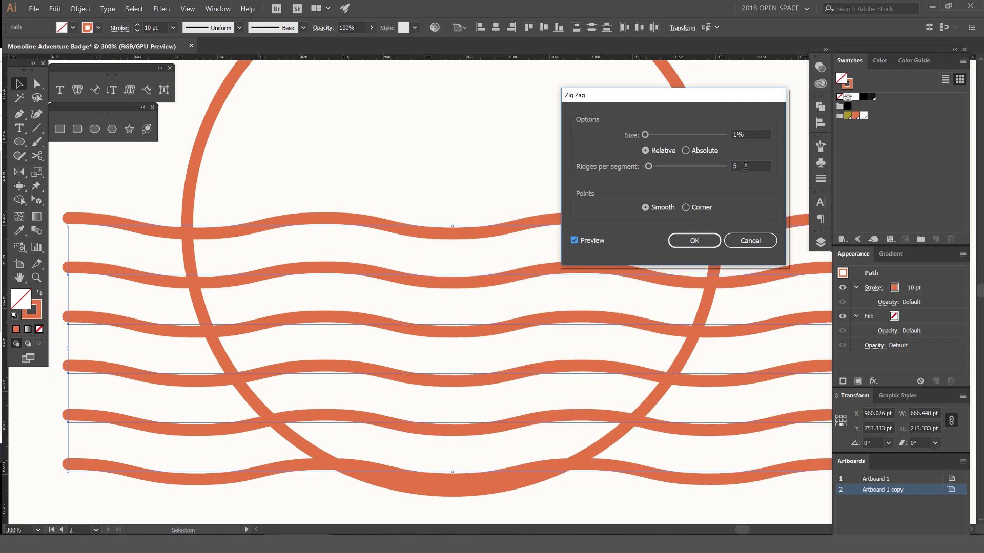
pyautogui.scroll(1, 745, 167)
pyautogui.moveTo(664, 102); pyautogui.dragTo(768, 93)
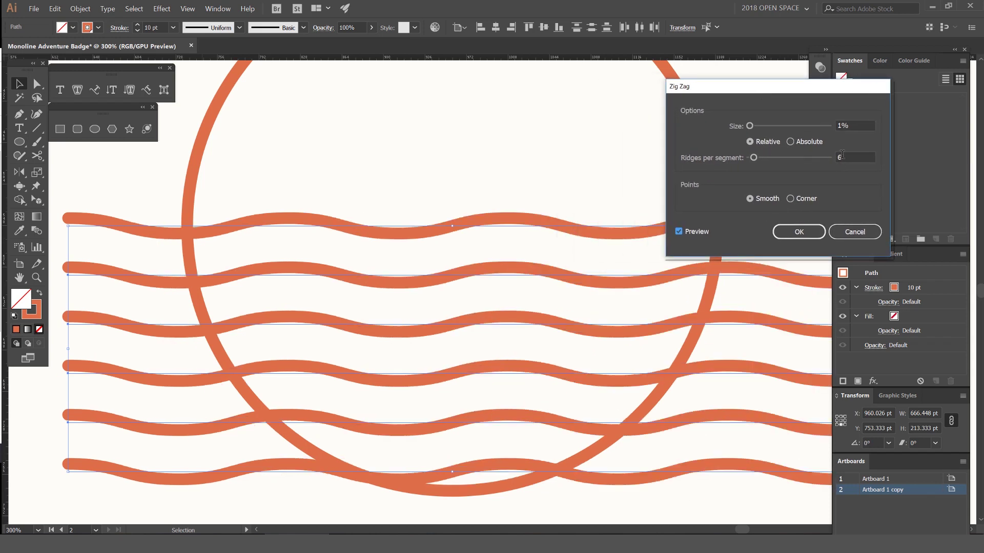
pyautogui.scroll(4, 843, 157)
pyautogui.scroll(1, 843, 155)
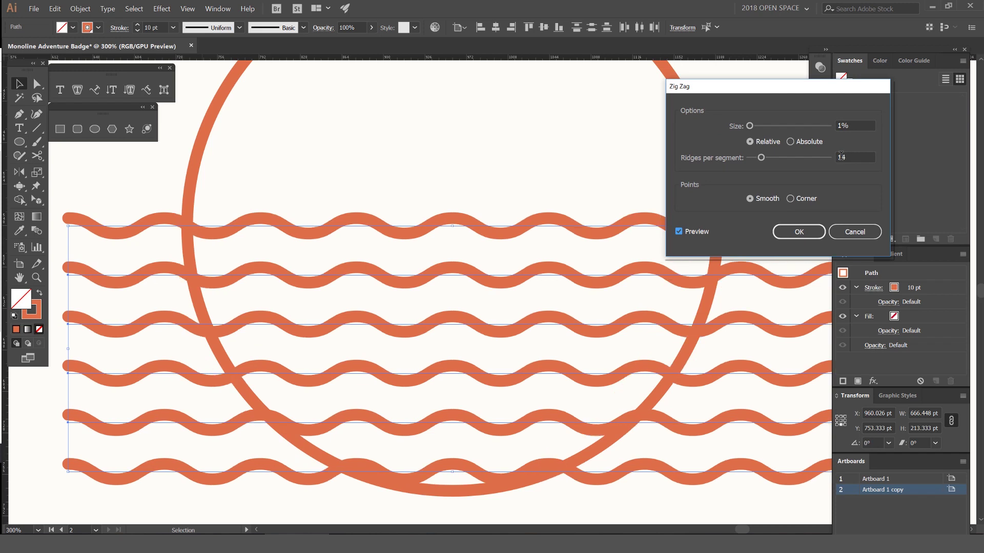
pyautogui.scroll(4, 840, 157)
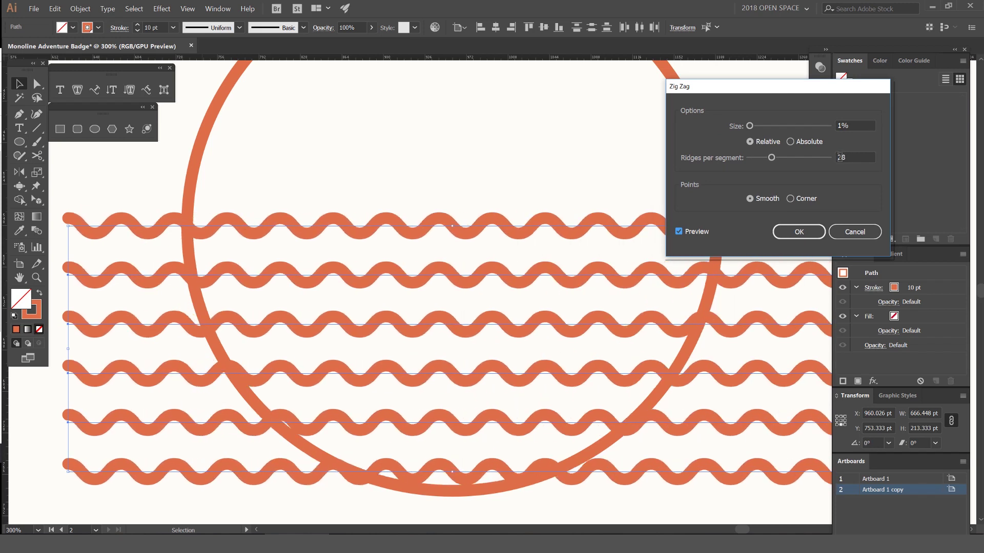
pyautogui.scroll(-20, 840, 157)
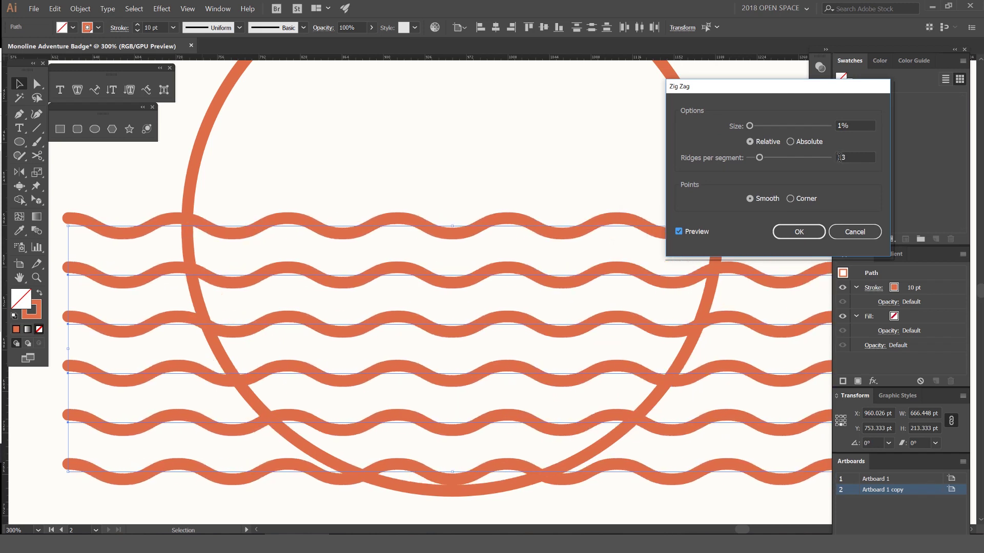
pyautogui.scroll(2, 839, 157)
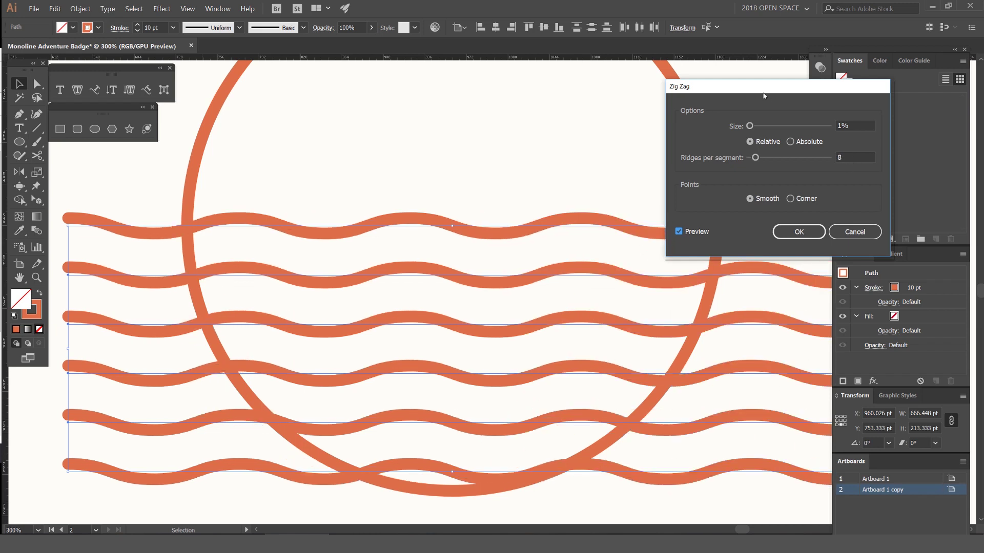
# - Set the ridges per segment to 7 and apply the Zig Zag effect to the six lines
pyautogui.moveTo(764, 95); pyautogui.dragTo(877, 80)
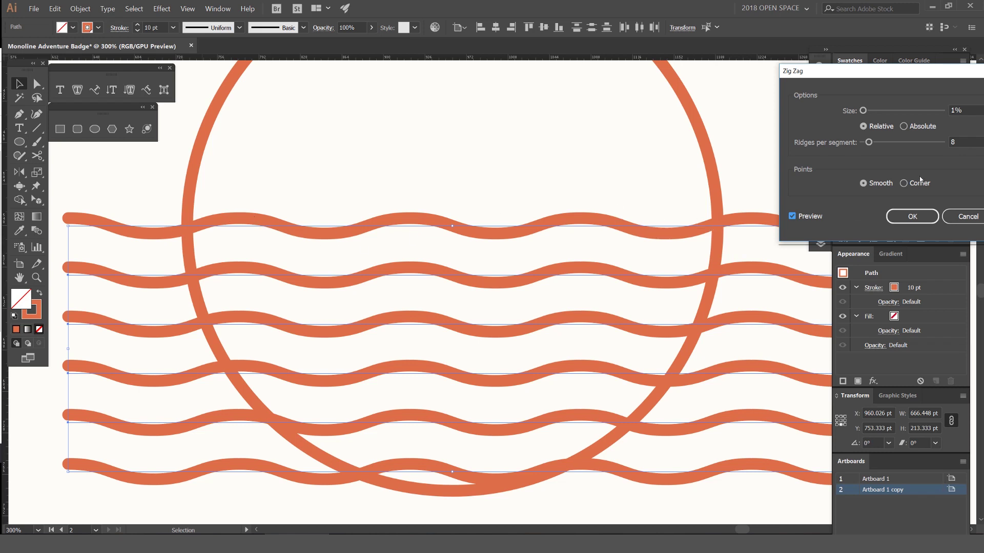
pyautogui.press('Down')
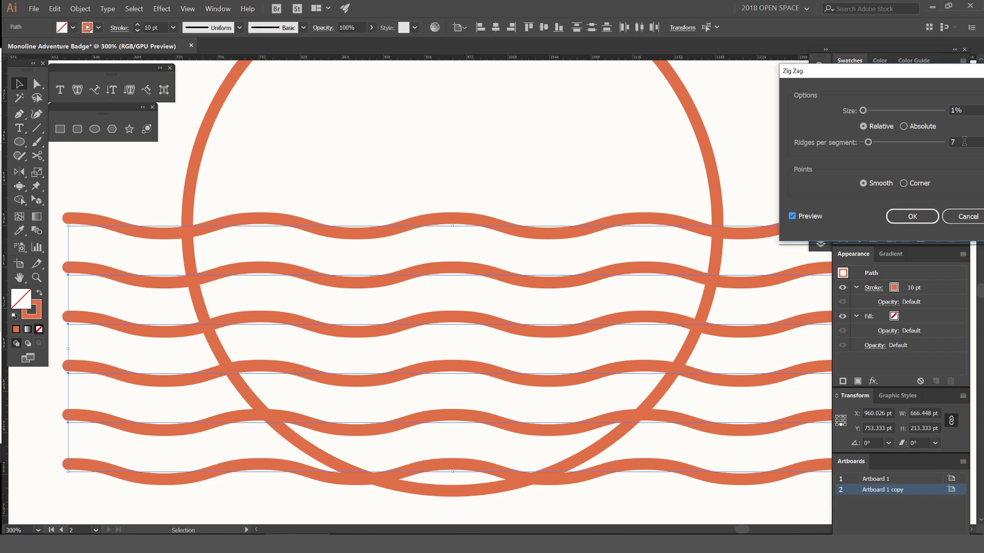
pyautogui.press('Up')
pyautogui.press('Down')
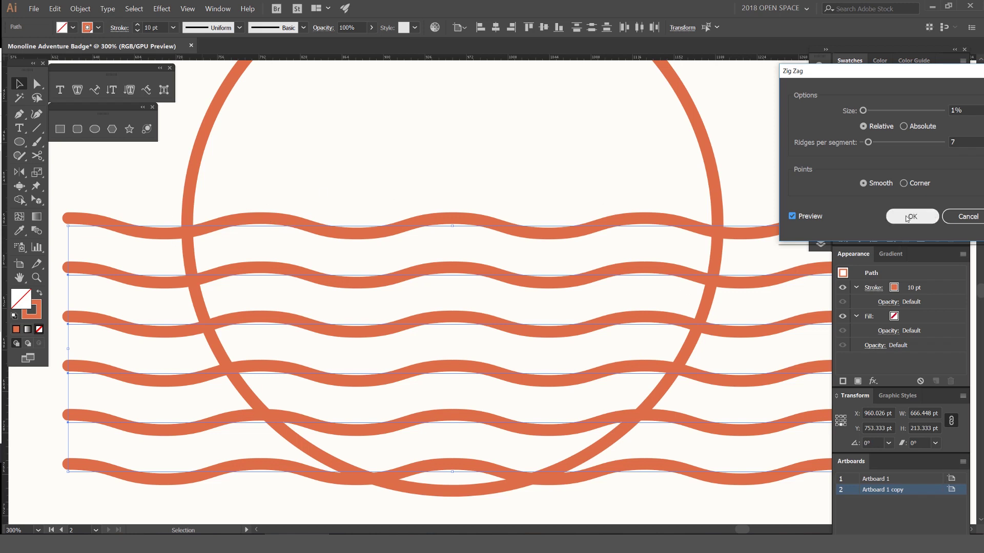
pyautogui.moveTo(897, 72); pyautogui.dragTo(774, 97)
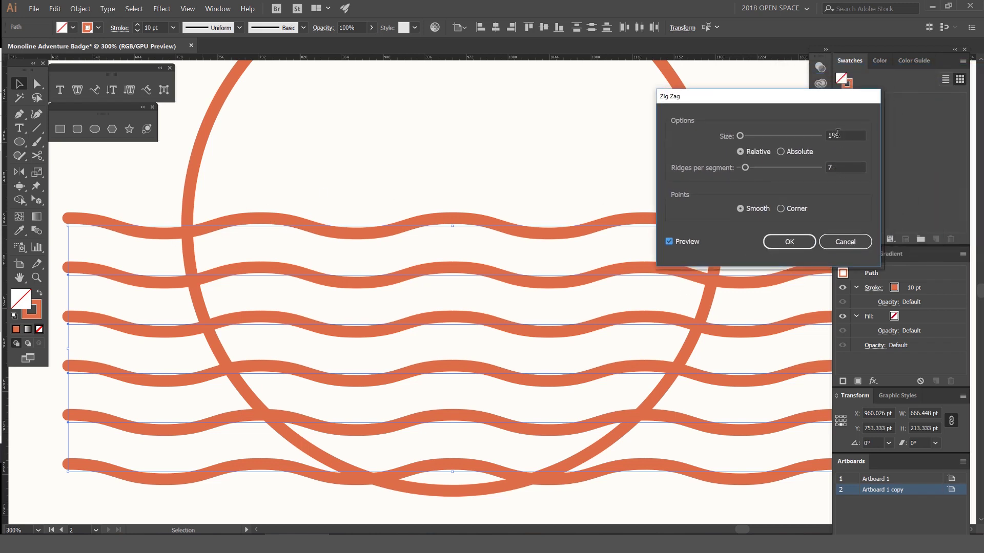
pyautogui.click(789, 242)
# - Examine the top wavy line near the circle's centre at up to 1200% magnification
pyautogui.hotkey('ctrl', '1')
pyautogui.hotkey('ctrl', '+')
pyautogui.hotkey('ctrl', '+')
pyautogui.hotkey('ctrl', '+')
pyautogui.hotkey('ctrl', '+')
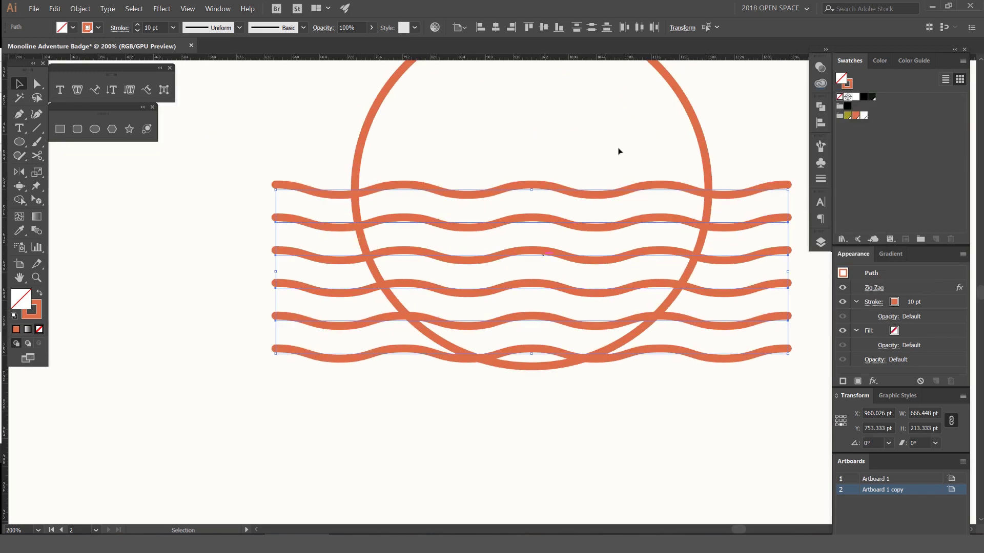
pyautogui.click(546, 186)
pyautogui.click(518, 220)
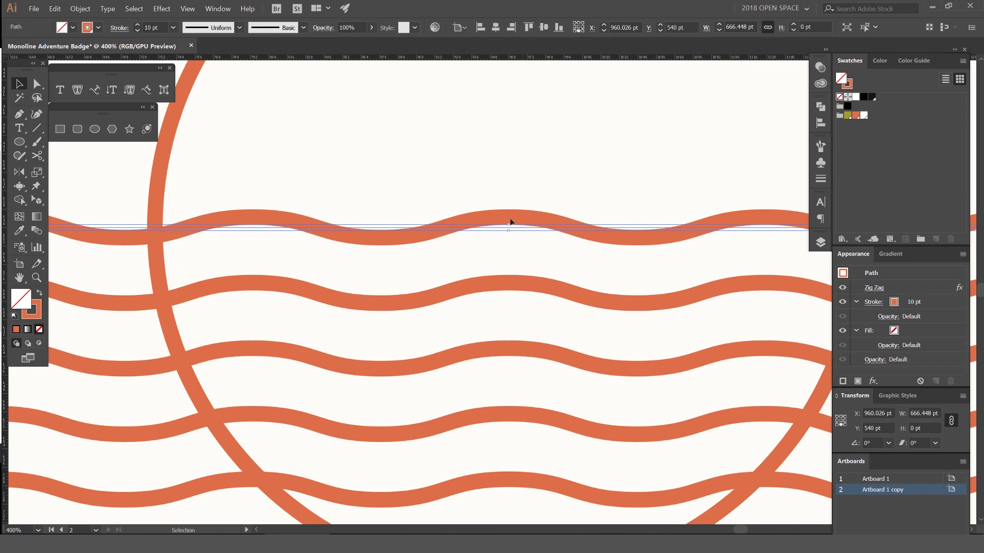
pyautogui.hotkey('ctrl', '+')
pyautogui.hotkey('ctrl', '+')
pyautogui.hotkey('ctrl', '+')
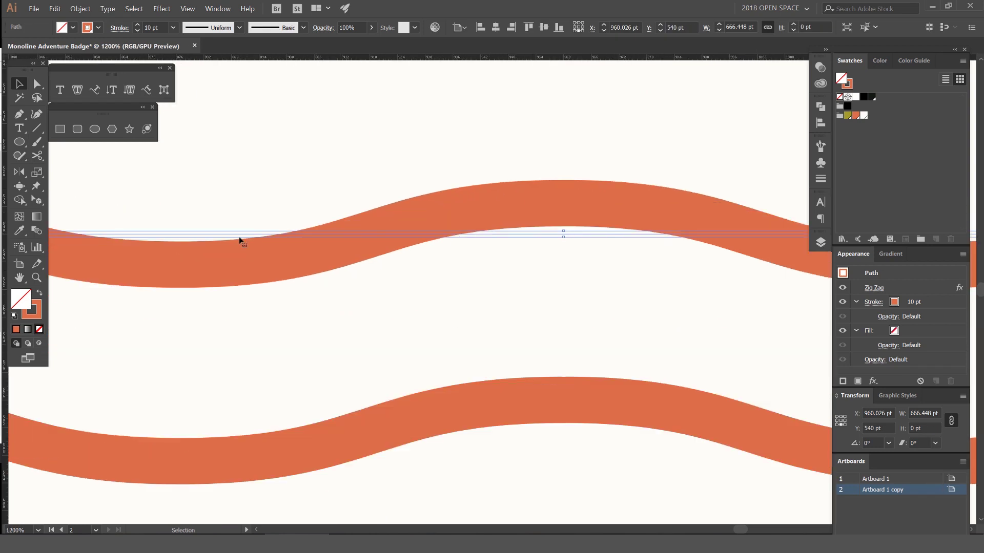
# - Examine where the upper wavy lines cross the circle's left edge, leaving nothing selected
pyautogui.scroll(-3, 243, 233)
pyautogui.moveTo(243, 233); pyautogui.dragTo(487, 238)
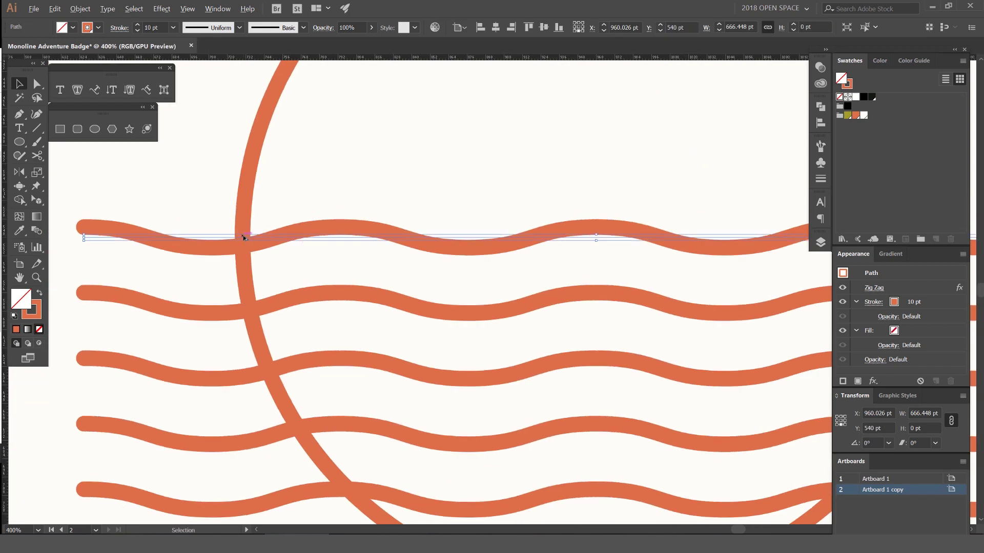
pyautogui.scroll(2, 243, 236)
pyautogui.scroll(-4, 366, 250)
pyautogui.moveTo(286, 225); pyautogui.dragTo(269, 318)
pyautogui.scroll(2, 274, 231)
pyautogui.scroll(-1, 283, 316)
pyautogui.click(312, 256)
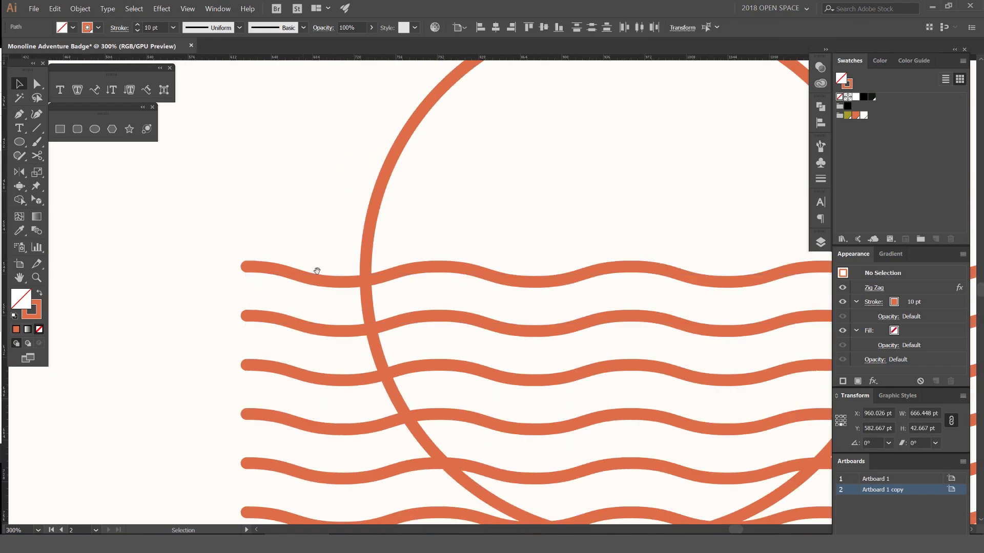
# - Try to reshape the top wavy line by moving the anchor point at its left end
pyautogui.moveTo(312, 257); pyautogui.dragTo(268, 171)
pyautogui.press('a')
pyautogui.moveTo(204, 189); pyautogui.dragTo(282, 131)
pyautogui.moveTo(430, 160); pyautogui.dragTo(286, 195)
pyautogui.hotkey('ctrl', 'z')
pyautogui.moveTo(307, 249); pyautogui.dragTo(481, 238)
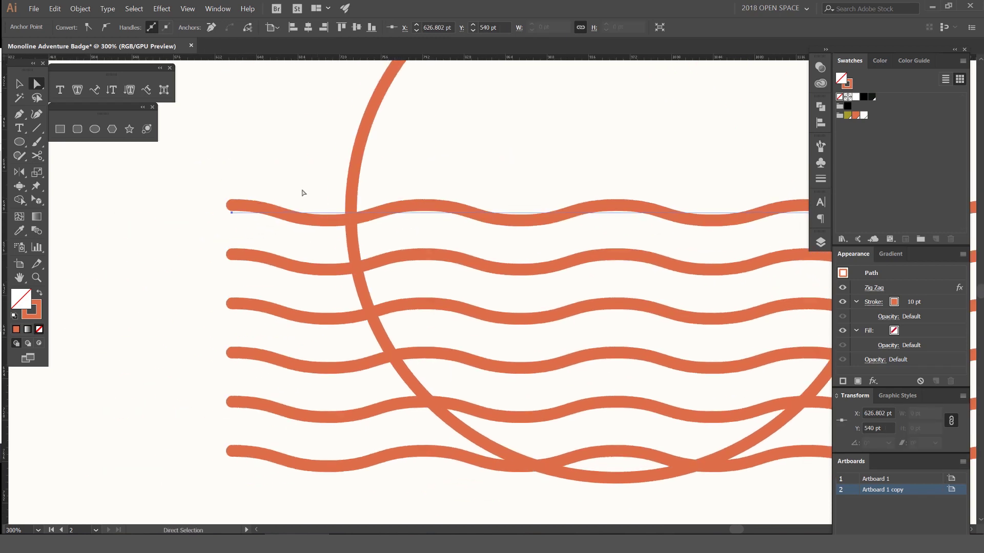
pyautogui.click(303, 193)
# - Expand the appearance of all six wavy lines so the Zig Zag effect becomes real path geometry
pyautogui.press('v')
pyautogui.moveTo(303, 167); pyautogui.dragTo(277, 527)
pyautogui.hscroll(3, 377, 312)
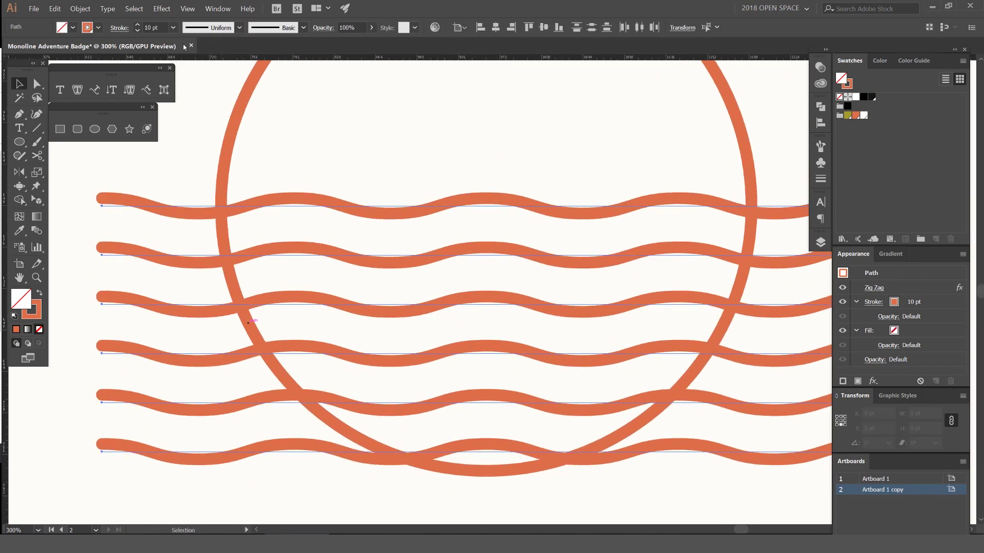
pyautogui.click(81, 8)
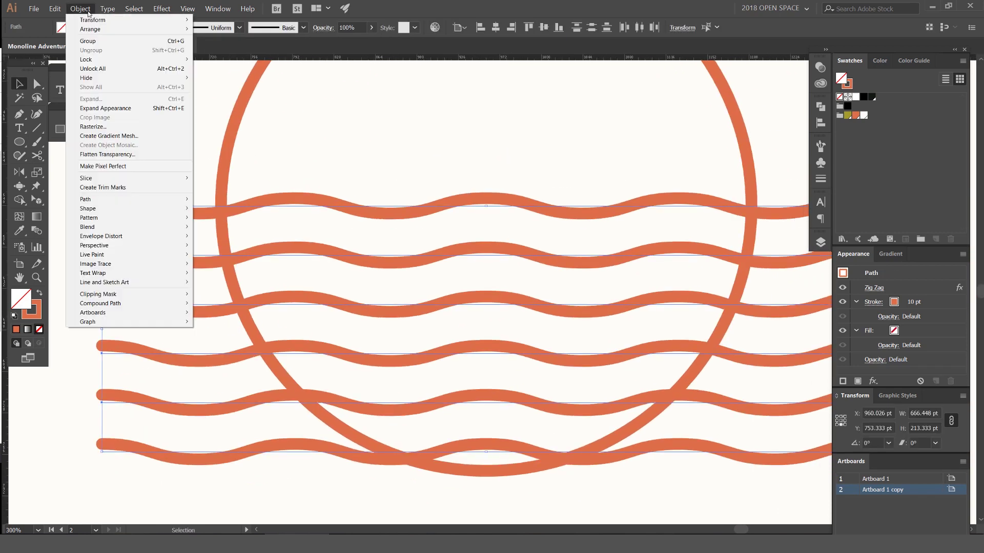
pyautogui.click(128, 109)
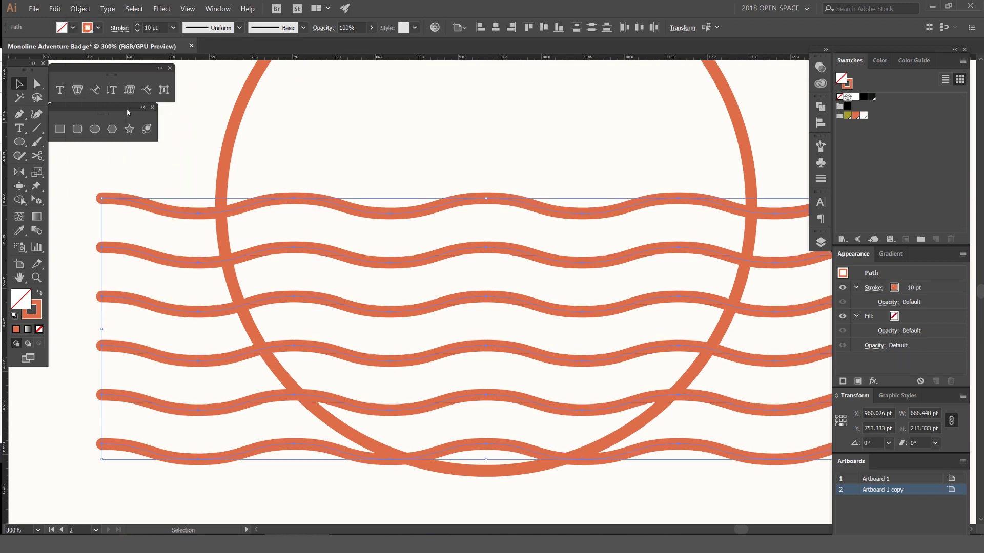
# - Try raising the central and right-hand crests of the expanded top wavy line by their anchor points
pyautogui.scroll(4, 384, 202)
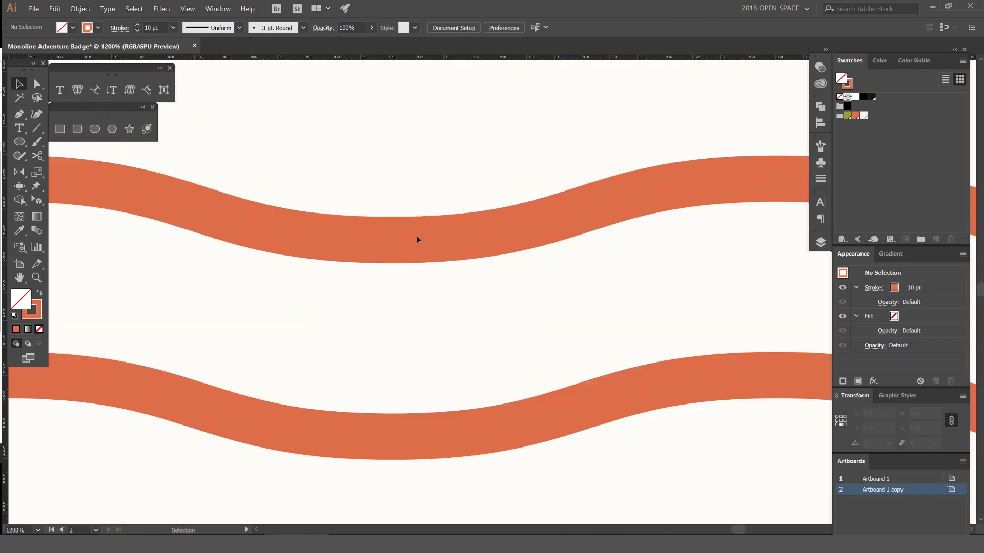
pyautogui.press('a')
pyautogui.scroll(-3, 392, 240)
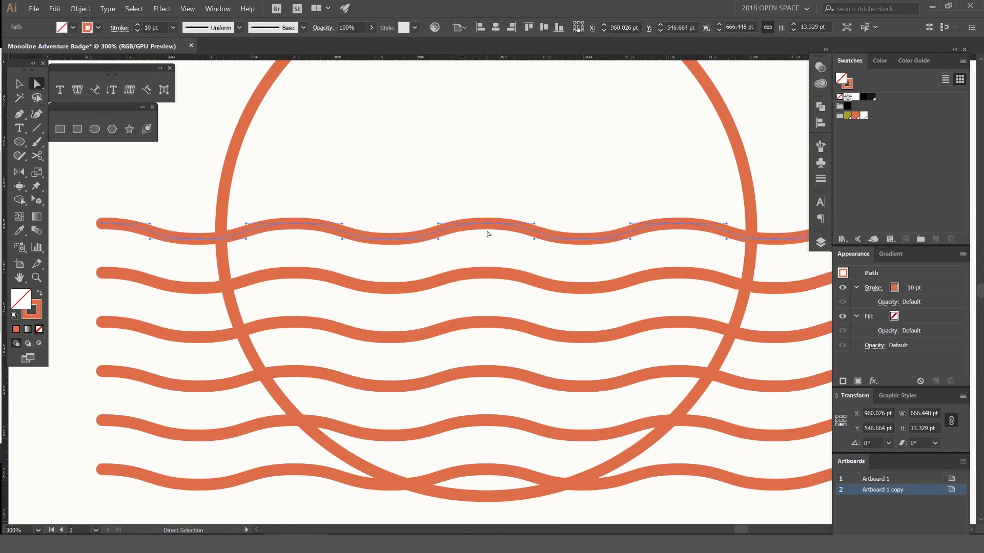
pyautogui.click(487, 216)
pyautogui.moveTo(486, 212); pyautogui.dragTo(487, 190)
pyautogui.hotkey('ctrl', 'z')
pyautogui.moveTo(678, 224); pyautogui.dragTo(678, 197)
pyautogui.hotkey('ctrl', 'z')
pyautogui.scroll(-1, 629, 169)
pyautogui.scroll(-2, 630, 173)
pyautogui.click(703, 333)
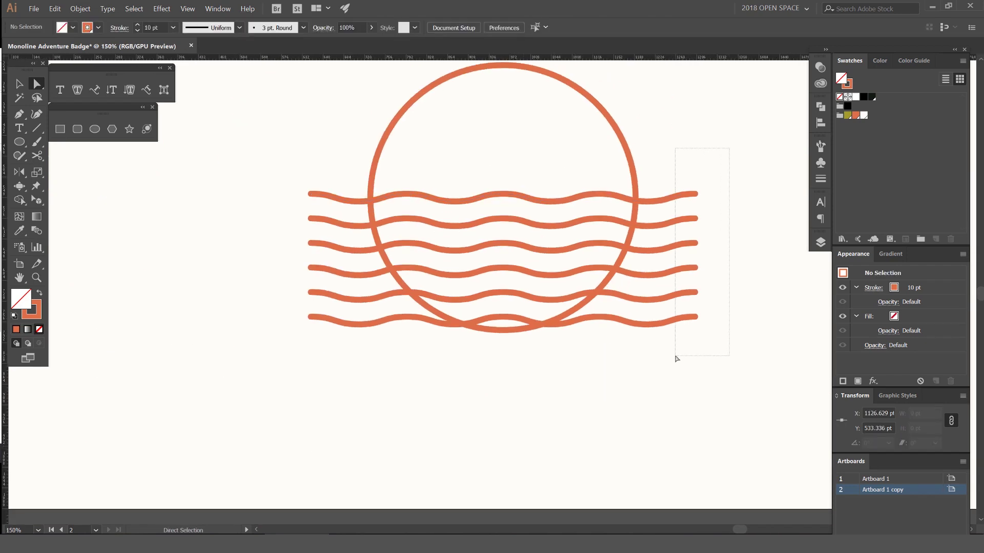
# - Select the circle and all six wavy lines and cut away the wave ends outside both sides of the circle with Shape Builder
pyautogui.moveTo(675, 356); pyautogui.dragTo(675, 356)
pyautogui.moveTo(661, 136); pyautogui.dragTo(574, 162)
pyautogui.click(711, 141)
pyautogui.keyDown('ctrl'); pyautogui.click(623, 142); pyautogui.keyUp('ctrl')
pyautogui.click(714, 134)
pyautogui.click(623, 144)
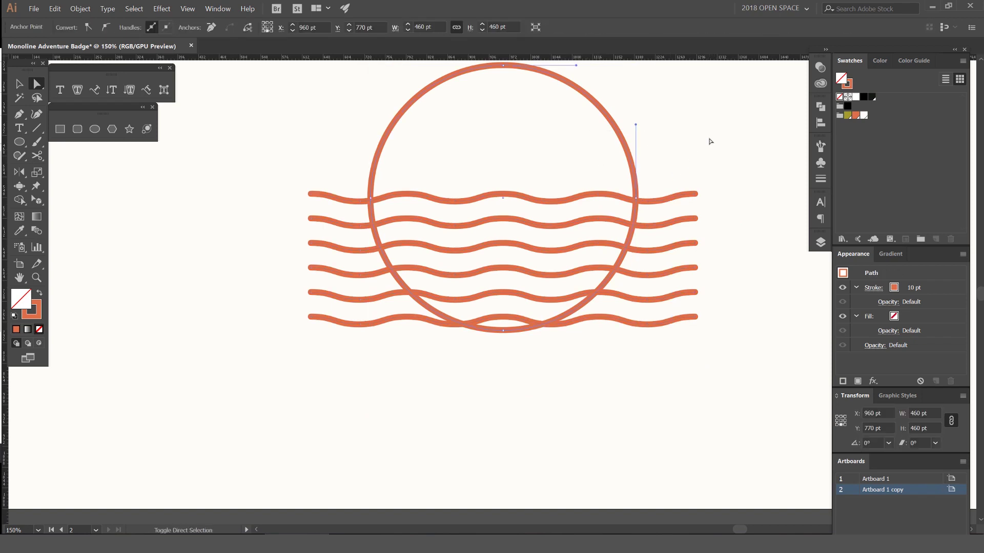
pyautogui.moveTo(675, 326); pyautogui.dragTo(674, 347)
pyautogui.scroll(2, 704, 225)
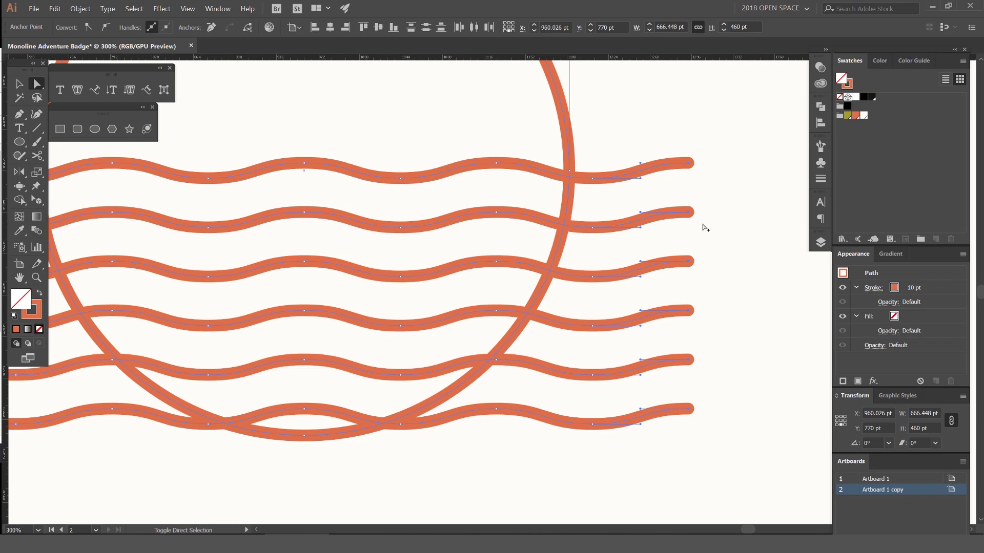
pyautogui.hotkey('shift', 'm')
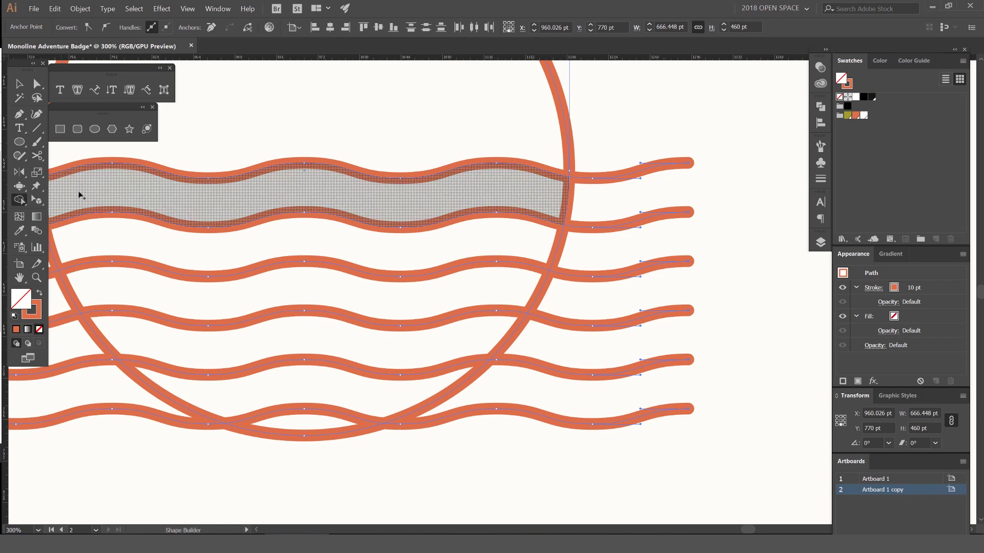
pyautogui.click(19, 203)
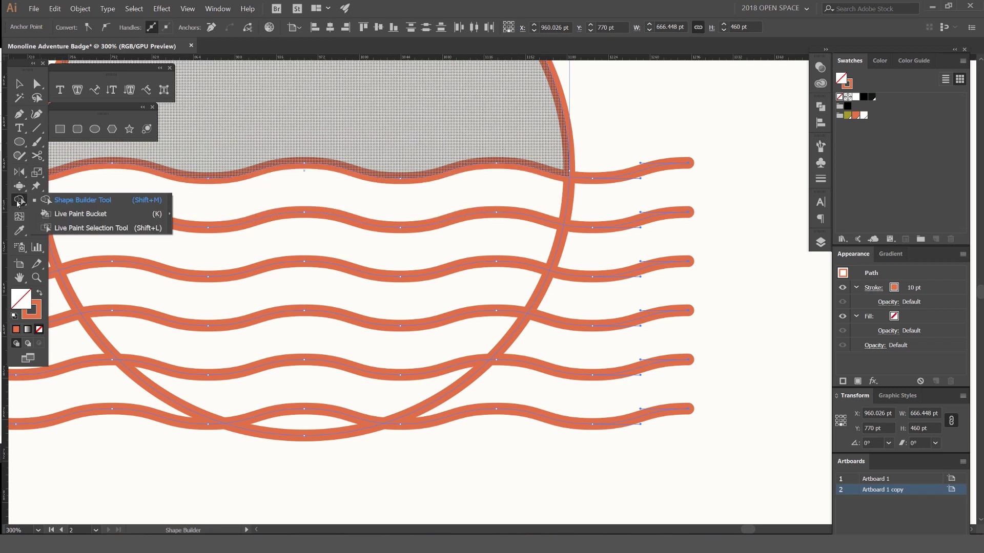
pyautogui.click(82, 200)
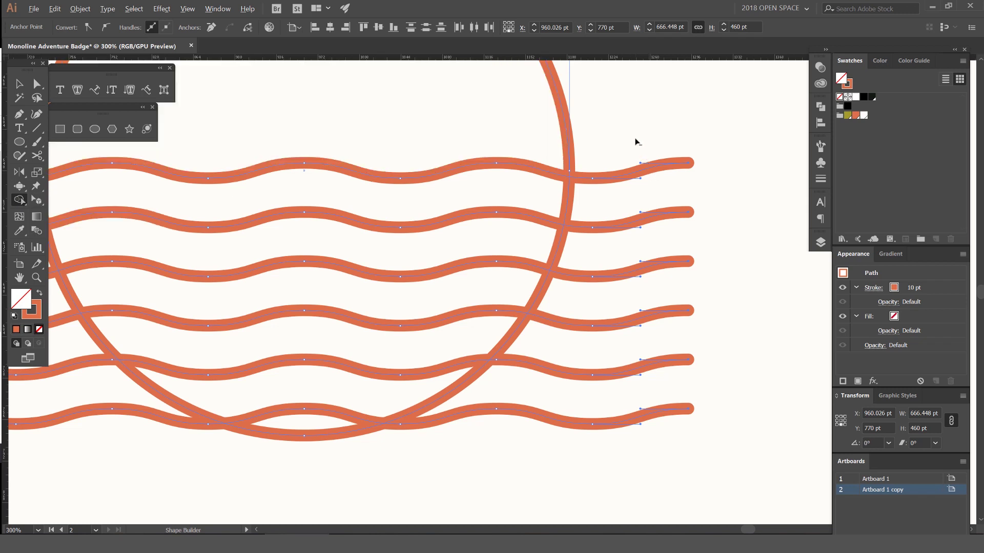
pyautogui.moveTo(635, 142)
pyautogui.mouseDown()
pyautogui.moveTo(587, 384)
pyautogui.moveTo(554, 433)
pyautogui.mouseUp()
pyautogui.moveTo(452, 445); pyautogui.dragTo(339, 451)
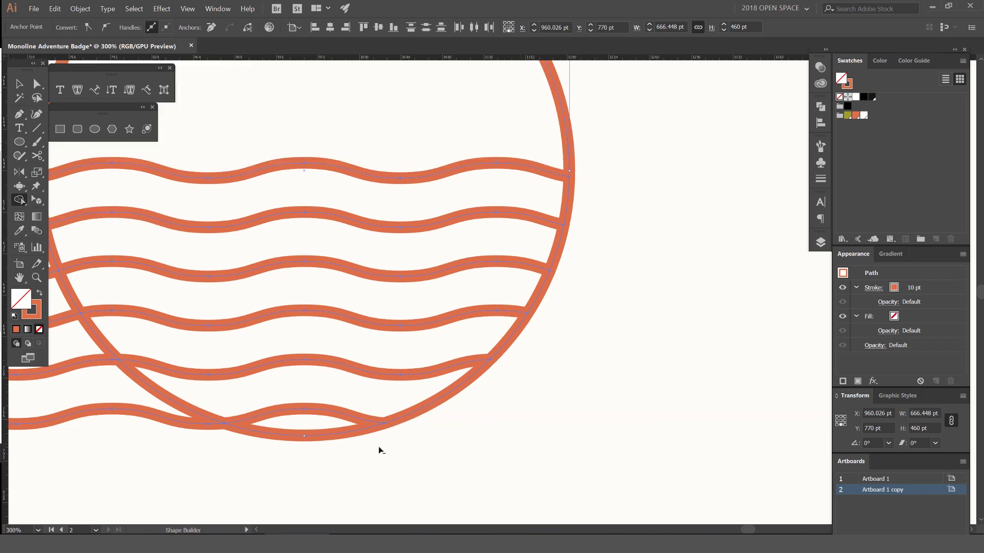
pyautogui.moveTo(199, 424); pyautogui.dragTo(573, 389)
pyautogui.moveTo(509, 391)
pyautogui.mouseDown()
pyautogui.moveTo(399, 287)
pyautogui.moveTo(339, 127)
pyautogui.mouseUp()
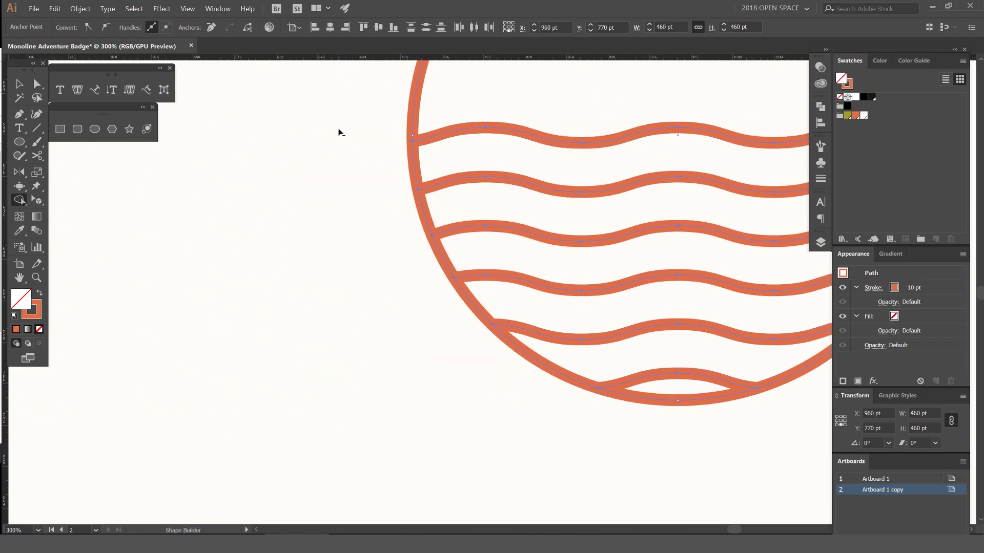
# - Try moving the trimmed top wavy line out of the circle
pyautogui.scroll(-3, 384, 211)
pyautogui.press('v')
pyautogui.click(588, 182)
pyautogui.moveTo(566, 189); pyautogui.dragTo(509, 174)
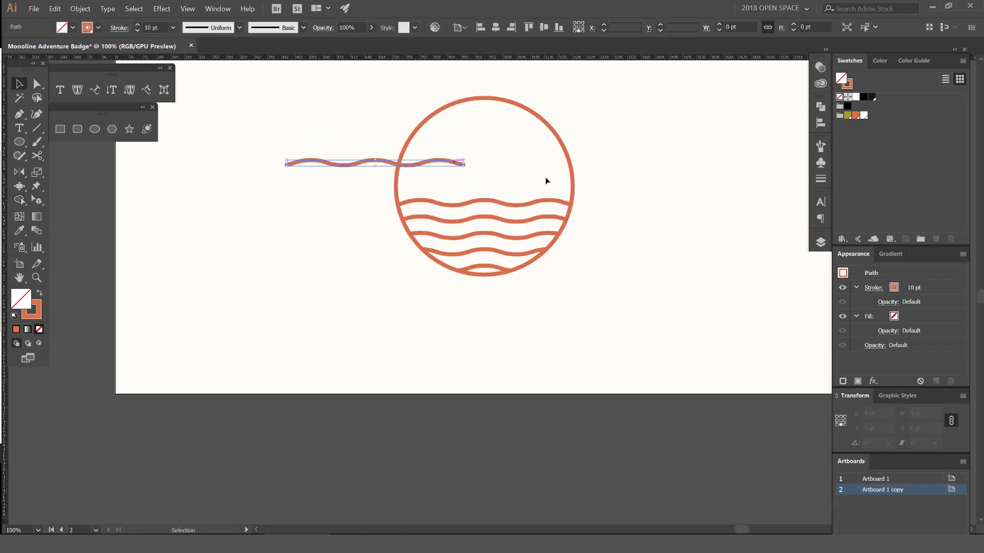
pyautogui.hotkey('ctrl', 'z')
pyautogui.hotkey('ctrl', 'f')
# - Examine where the trimmed wave ends meet the circle's edge, and check the whole badge on the artboard
pyautogui.scroll(6, 572, 188)
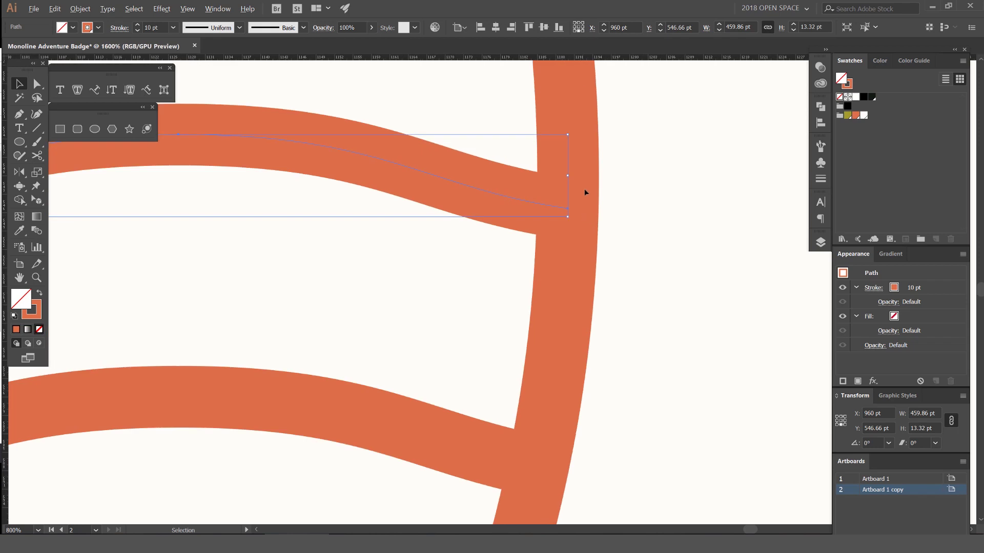
pyautogui.keyDown('shift'); pyautogui.click(581, 200); pyautogui.keyUp('shift')
pyautogui.scroll(4, 568, 210)
pyautogui.scroll(-9, 567, 212)
pyautogui.click(632, 193)
pyautogui.moveTo(239, 386); pyautogui.dragTo(468, 364)
pyautogui.scroll(-2, 516, 306)
pyautogui.hotkey('ctrl', 'a')
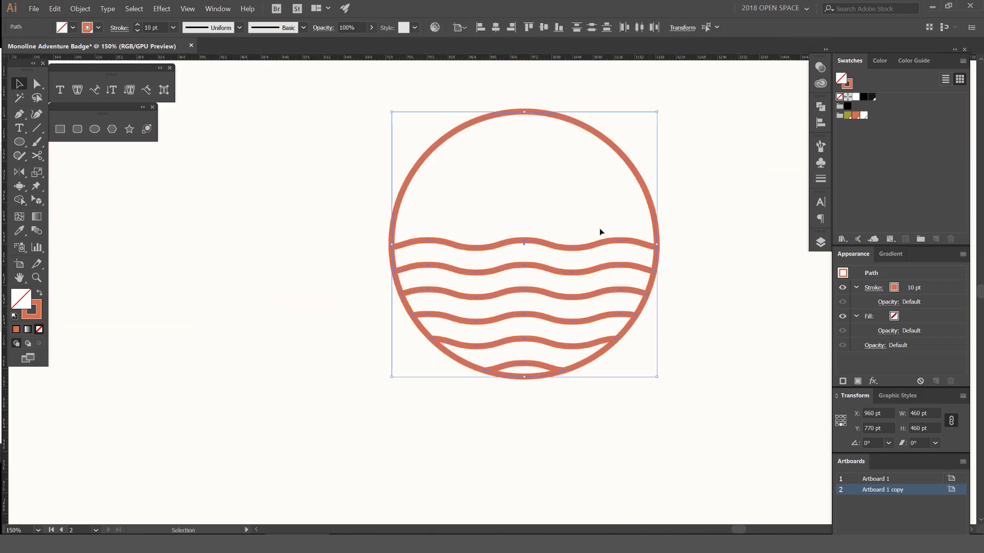
pyautogui.click(702, 193)
pyautogui.scroll(-2, 703, 192)
pyautogui.moveTo(728, 165); pyautogui.dragTo(621, 185)
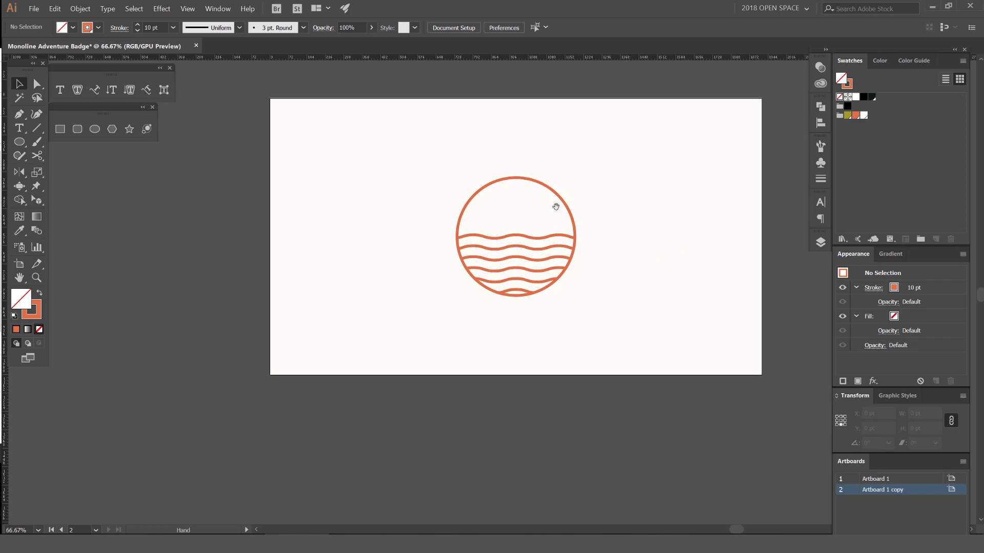
# - Draw a straight horizontal line about 459 pt wide across the circle, slightly above the top wavy line
pyautogui.scroll(3, 518, 219)
pyautogui.moveTo(525, 245); pyautogui.dragTo(481, 299)
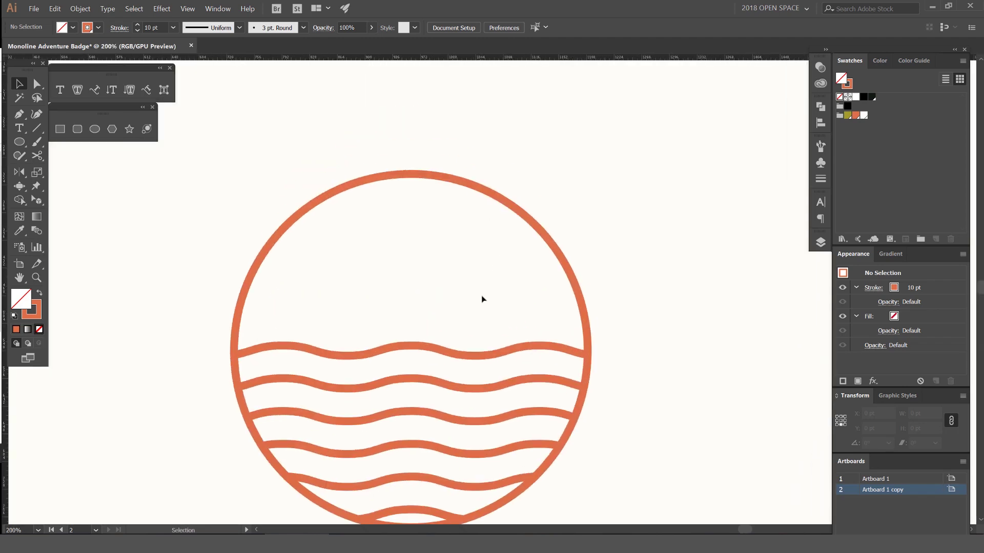
pyautogui.scroll(-2, 393, 288)
pyautogui.press('p')
pyautogui.click(235, 305)
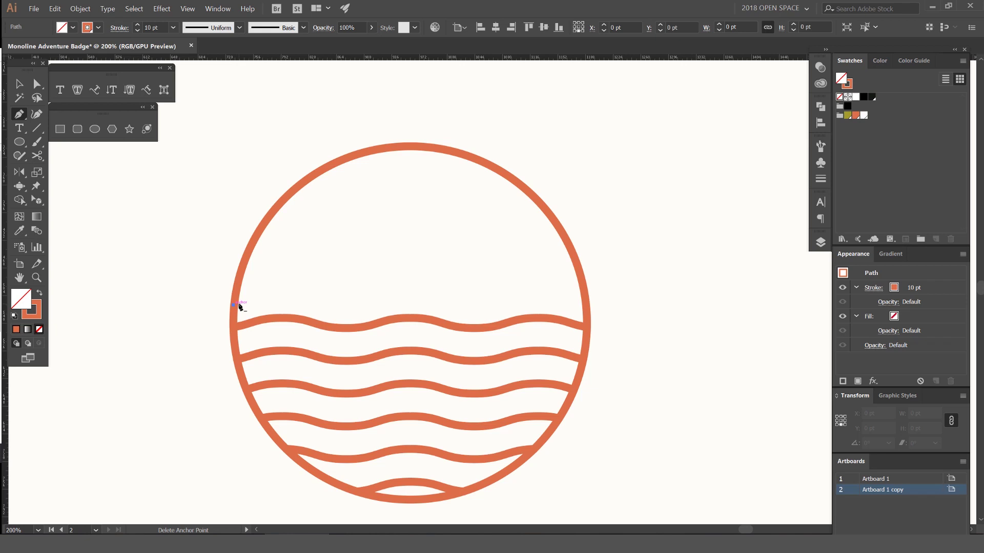
pyautogui.click(585, 304)
pyautogui.keyDown('ctrl'); pyautogui.click(486, 283); pyautogui.keyUp('ctrl')
pyautogui.moveTo(426, 306); pyautogui.dragTo(440, 285)
pyautogui.click(472, 275)
# - Delete the top wavy line completely
pyautogui.click(472, 321)
pyautogui.press('a')
pyautogui.click(475, 302)
pyautogui.click(474, 327)
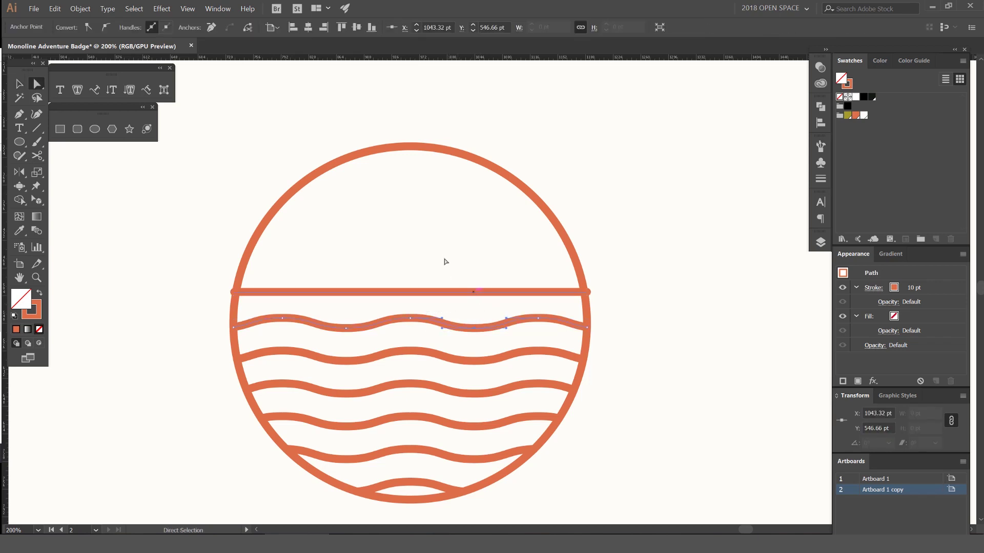
pyautogui.press('Delete')
pyautogui.press('Delete')
# - Move the straight horizontal line down to Y 549.598 pt, above the remaining waves, and deselect it
pyautogui.click(469, 295)
pyautogui.hotkey('shift', 'Down')
pyautogui.hotkey('shift', 'Down')
pyautogui.hotkey('shift', 'Down')
pyautogui.hotkey('shift', 'Down')
pyautogui.hotkey('shift', 'Down')
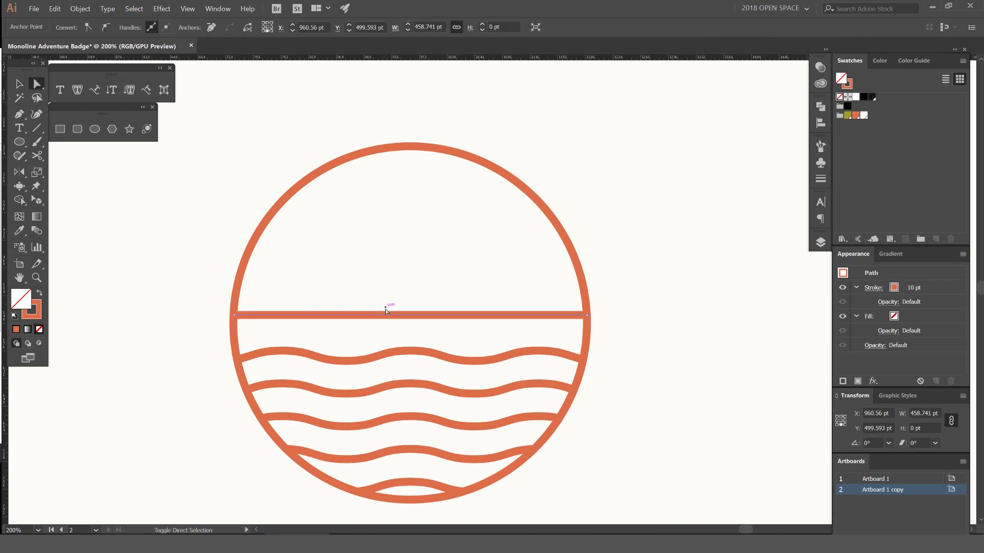
pyautogui.press('Up')
pyautogui.press('Up')
pyautogui.press('Up')
pyautogui.press('Up')
pyautogui.press('Up')
pyautogui.press('Up')
pyautogui.press('Up')
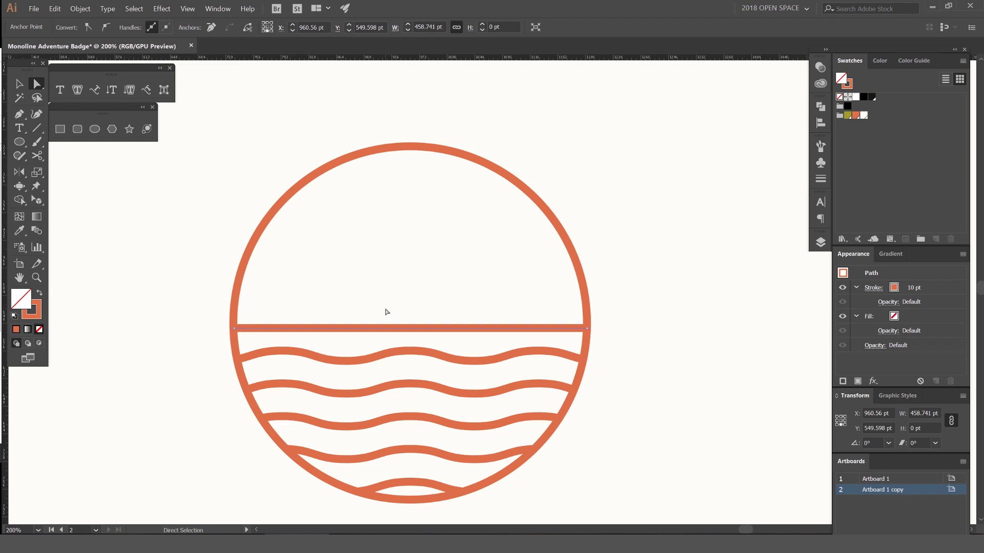
pyautogui.click(405, 233)
# - Draw a rectangle centred on the horizon line and raise its upper edge to form the building's body
pyautogui.scroll(-2, 402, 230)
pyautogui.scroll(2, 403, 230)
pyautogui.moveTo(413, 303); pyautogui.dragTo(423, 300)
pyautogui.scroll(2, 425, 304)
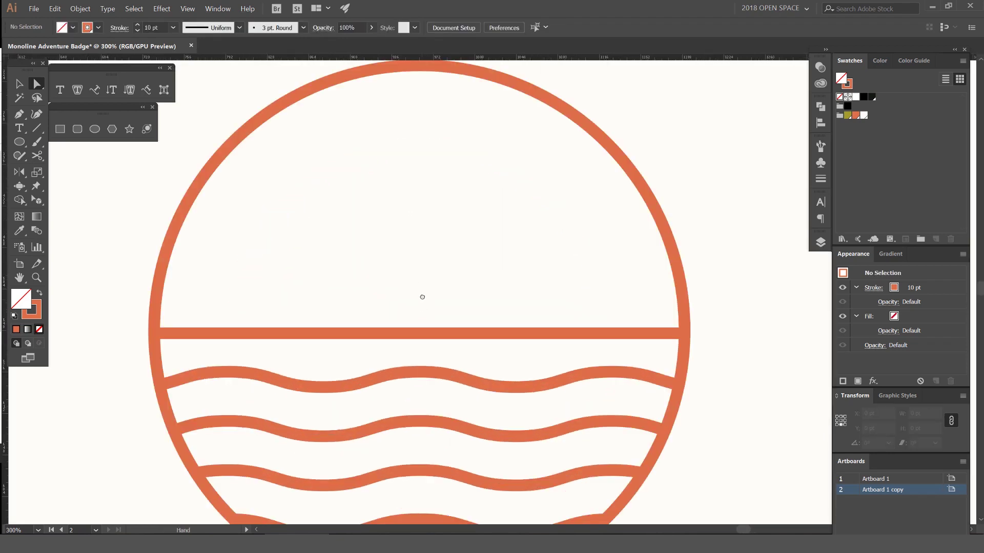
pyautogui.press('m')
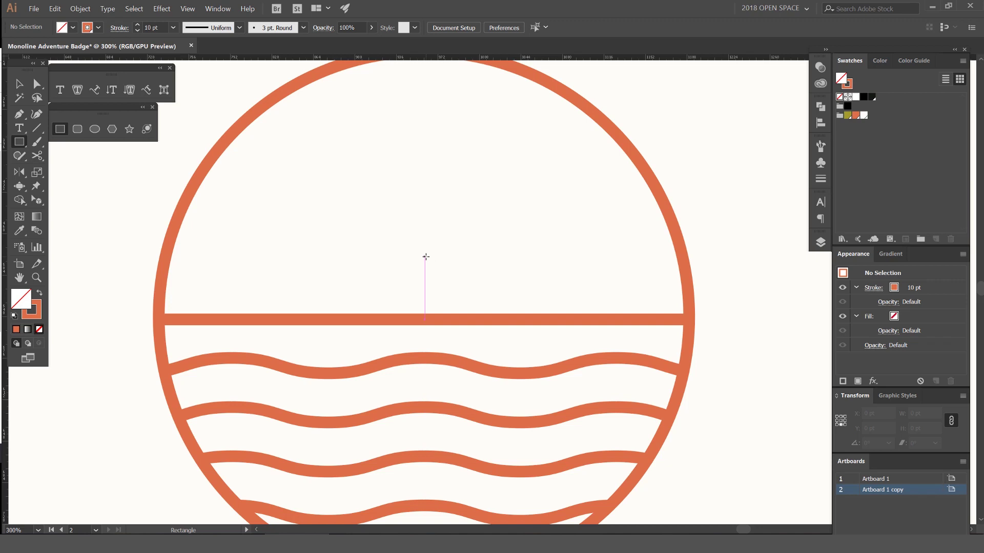
pyautogui.moveTo(425, 300); pyautogui.dragTo(470, 315)
pyautogui.press('v')
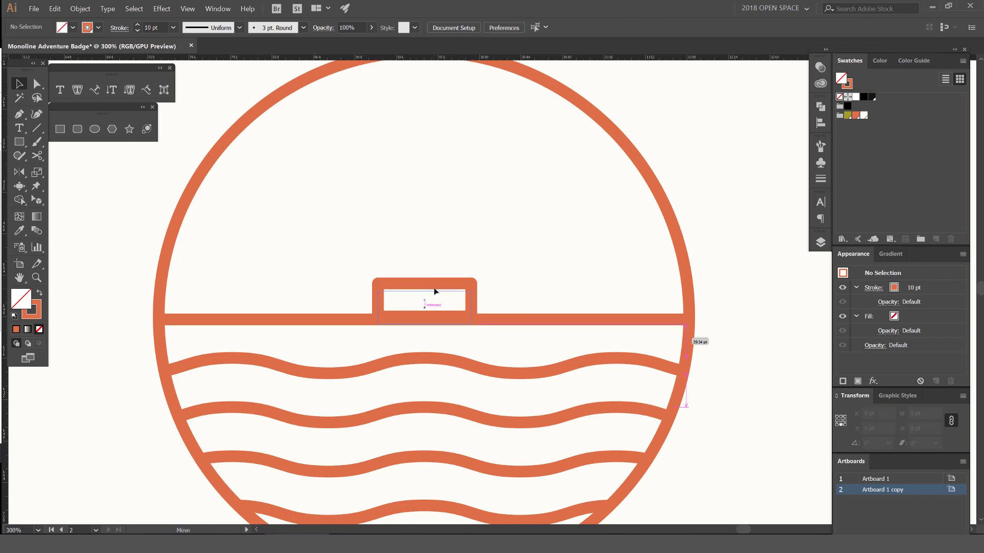
pyautogui.click(436, 286)
pyautogui.scroll(2, 443, 287)
pyautogui.moveTo(446, 290); pyautogui.dragTo(423, 225)
pyautogui.scroll(-2, 447, 287)
pyautogui.scroll(1, 420, 282)
pyautogui.click(424, 275)
# - Draw a 27 by 35.5 pt door rectangle centred at the base of the building's body
pyautogui.press('m')
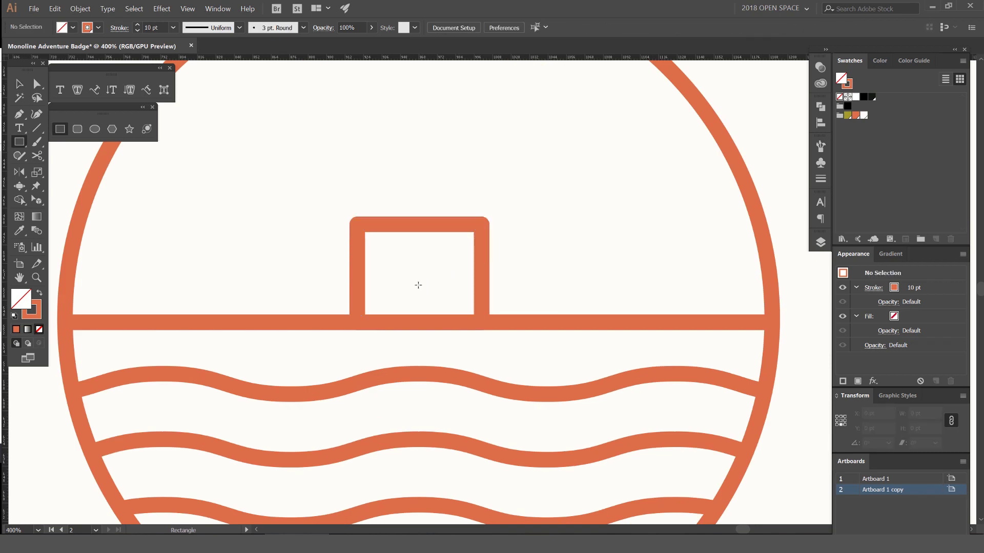
pyautogui.moveTo(420, 289); pyautogui.dragTo(439, 307)
pyautogui.press('v')
# - Draw a flat rectangle slightly wider than the building's body along its top as a roof slab
pyautogui.moveTo(433, 257)
pyautogui.mouseDown()
pyautogui.moveTo(429, 271)
pyautogui.moveTo(488, 282)
pyautogui.mouseUp()
pyautogui.scroll(3, 400, 270)
pyautogui.press('m')
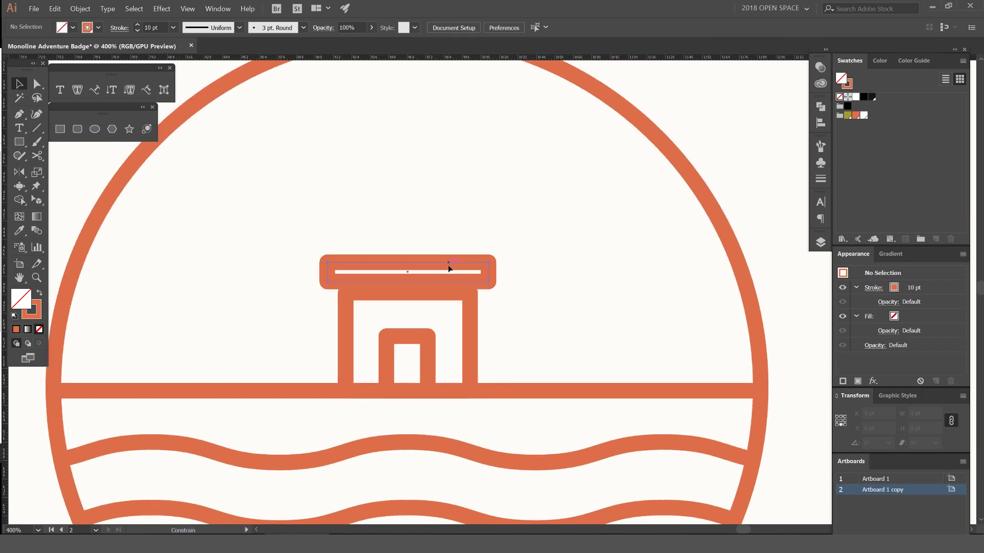
pyautogui.press('v')
pyautogui.click(431, 274)
# - Stack two progressively narrower slabs centred above the roof slab to build a stepped roof
pyautogui.moveTo(408, 272); pyautogui.dragTo(439, 237)
pyautogui.hotkey('ctrl', 'shift', 'a')
pyautogui.hotkey('ctrl', '+')
pyautogui.moveTo(577, 250); pyautogui.dragTo(529, 250)
pyautogui.click(513, 196)
pyautogui.click(493, 253)
pyautogui.click(551, 231)
pyautogui.moveTo(451, 193); pyautogui.dragTo(455, 228)
pyautogui.moveTo(542, 256); pyautogui.dragTo(478, 255)
pyautogui.click(549, 227)
pyautogui.scroll(-5, 549, 227)
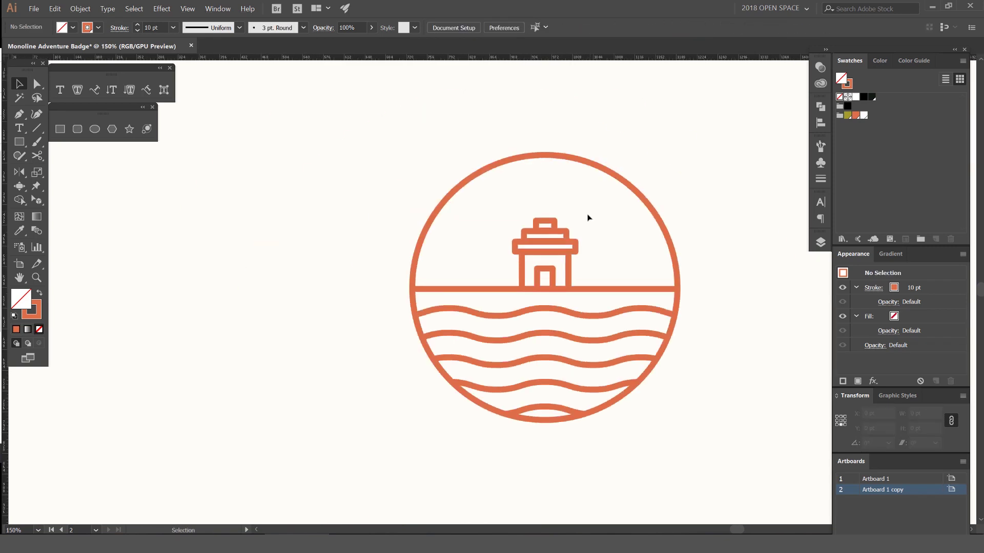
# - Draw a horizontal line about 81 pt wide across the building's body and duplicate it downward at Y 507.097 and 524.847 pt
pyautogui.scroll(5, 589, 255)
pyautogui.moveTo(488, 273); pyautogui.dragTo(439, 270)
pyautogui.press('p')
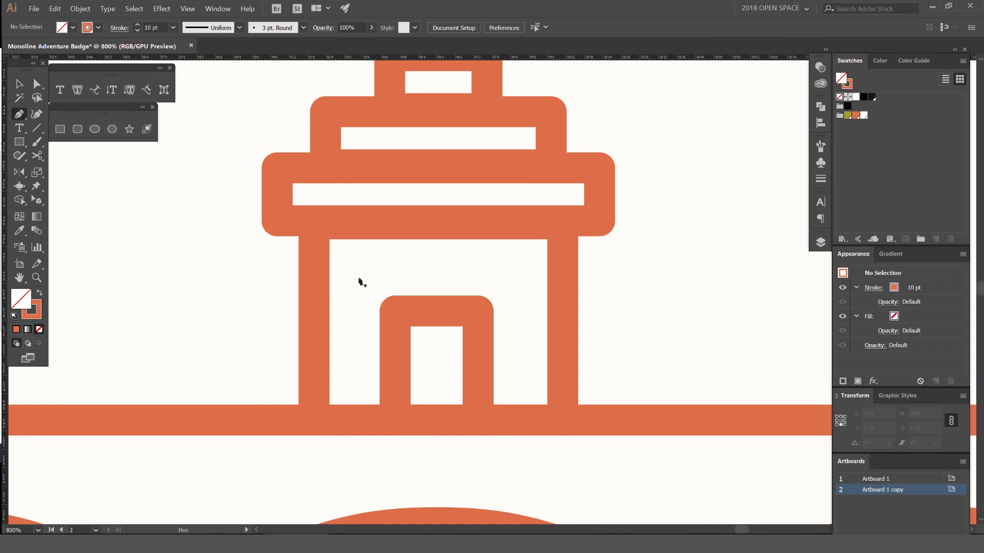
pyautogui.click(315, 280)
pyautogui.click(562, 278)
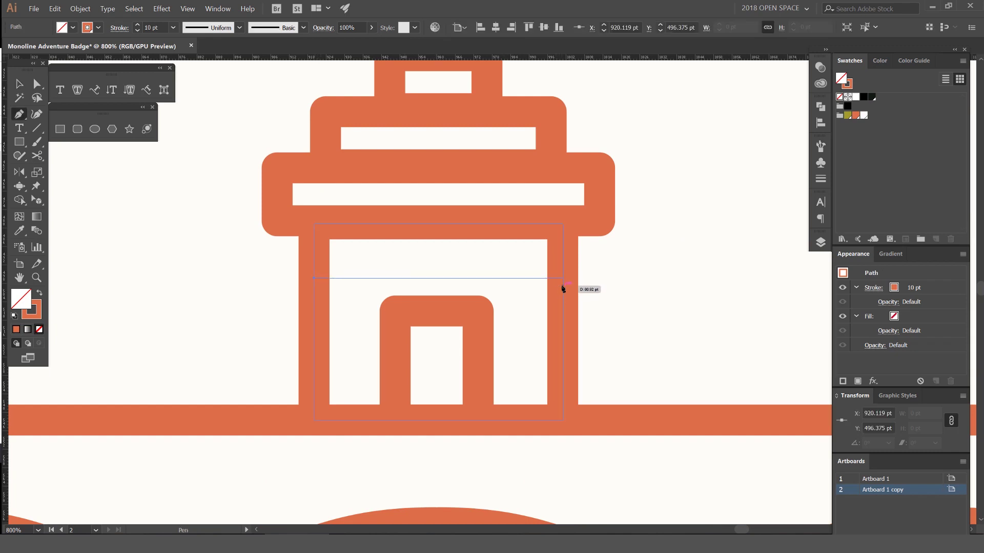
pyautogui.keyDown('ctrl'); pyautogui.click(500, 270); pyautogui.keyUp('ctrl')
pyautogui.moveTo(497, 279); pyautogui.dragTo(518, 315)
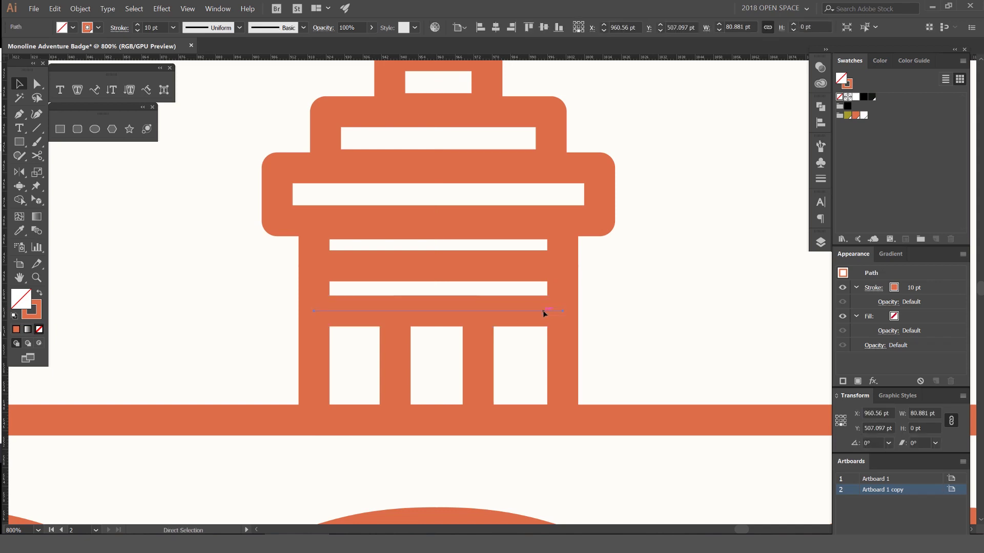
pyautogui.moveTo(529, 311); pyautogui.dragTo(533, 368)
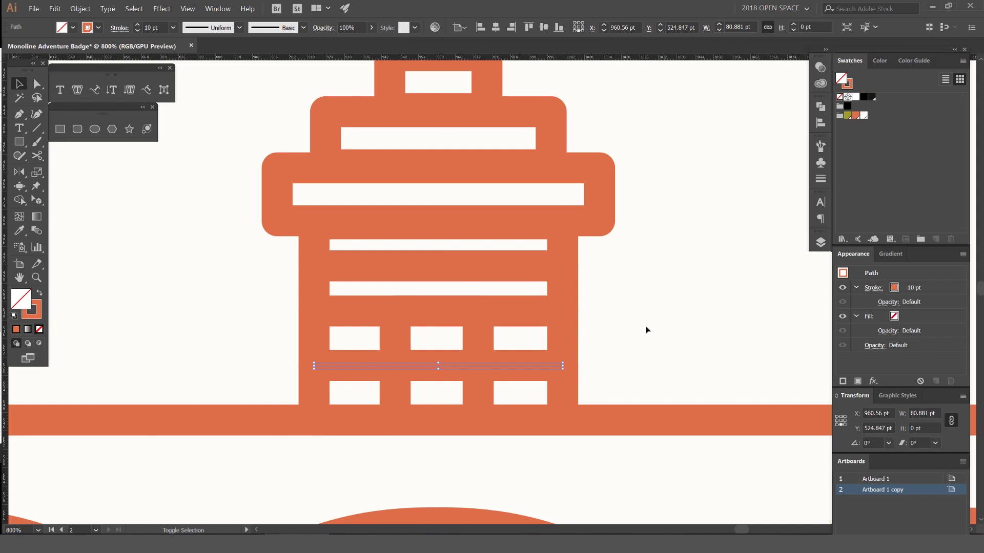
# - Fill the door rectangle at the base of the building with the off-white swatch
pyautogui.scroll(-3, 644, 318)
pyautogui.click(665, 310)
pyautogui.scroll(3, 600, 342)
pyautogui.click(551, 322)
pyautogui.scroll(1, 570, 323)
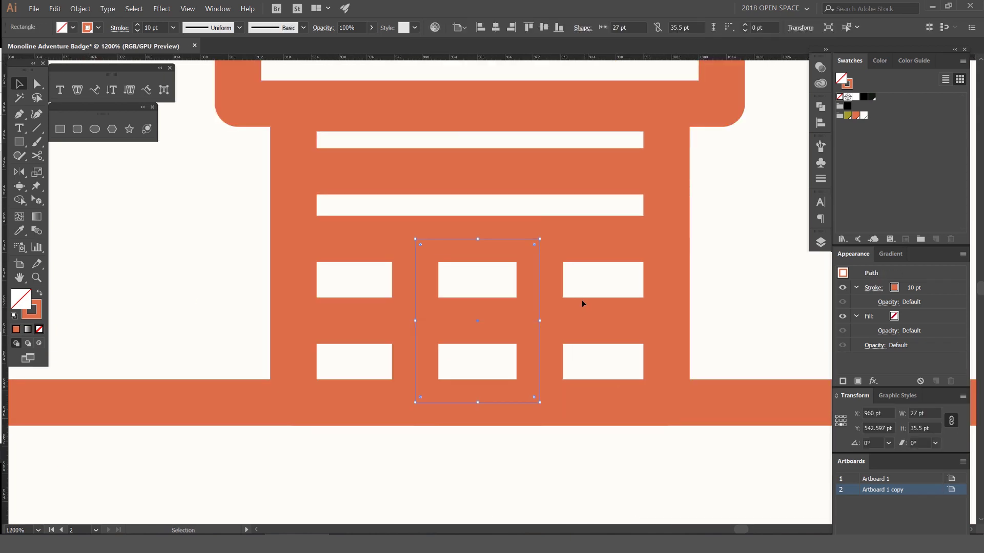
pyautogui.click(583, 296)
pyautogui.scroll(-2, 474, 296)
pyautogui.click(507, 286)
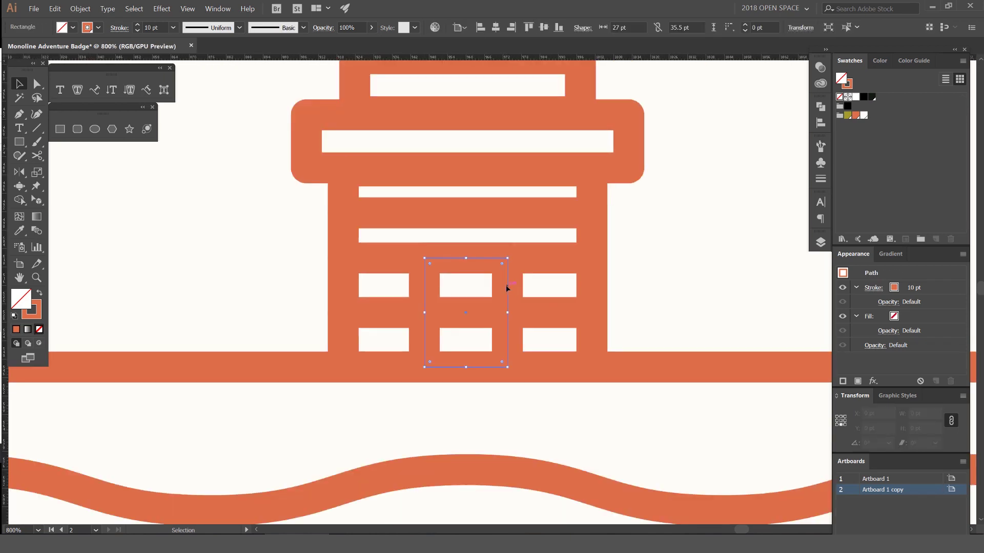
pyautogui.scroll(2, 522, 285)
pyautogui.click(525, 279)
pyautogui.click(473, 287)
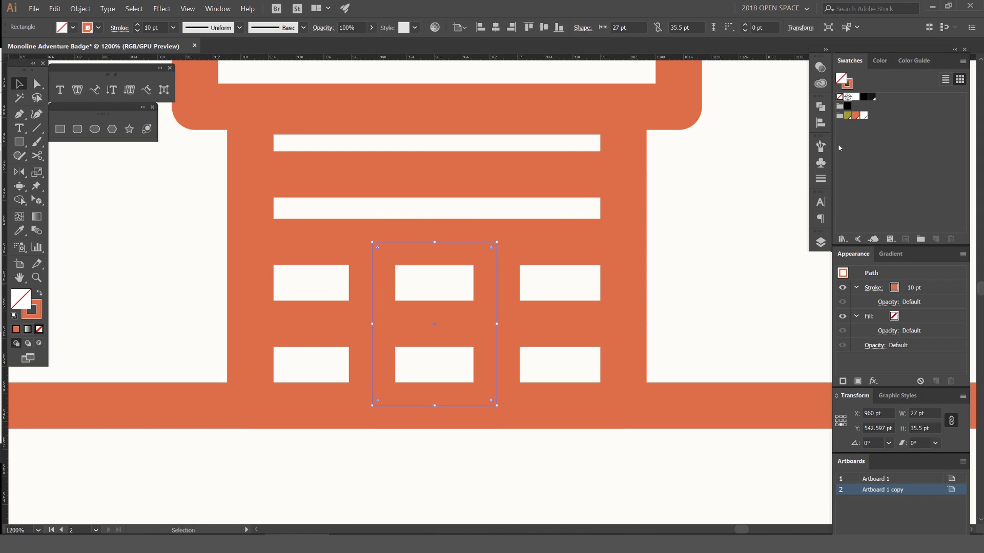
pyautogui.click(864, 115)
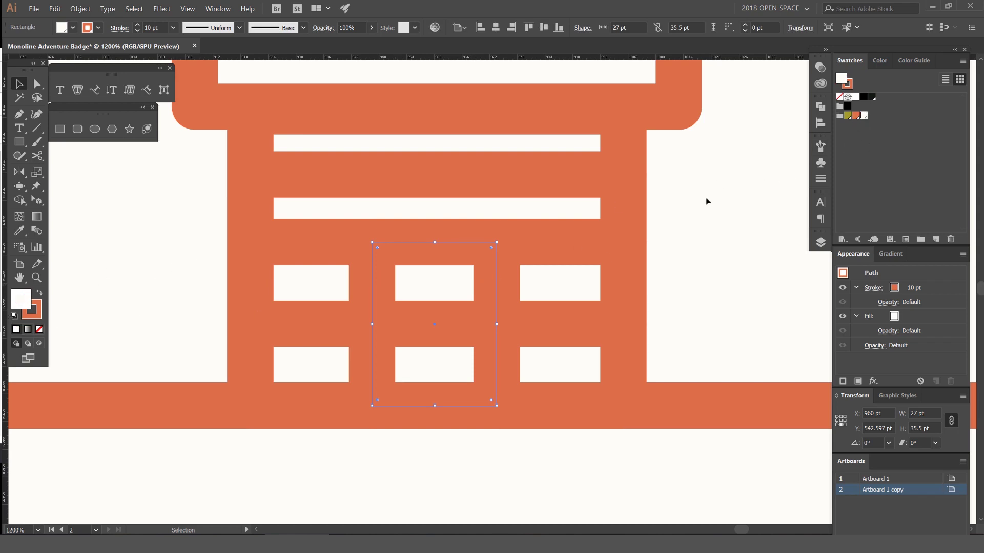
# - Bring the filled door in front of the horizontal lines crossing the building's body
pyautogui.press('ctrl')
pyautogui.click(81, 8)
pyautogui.moveTo(118, 30)
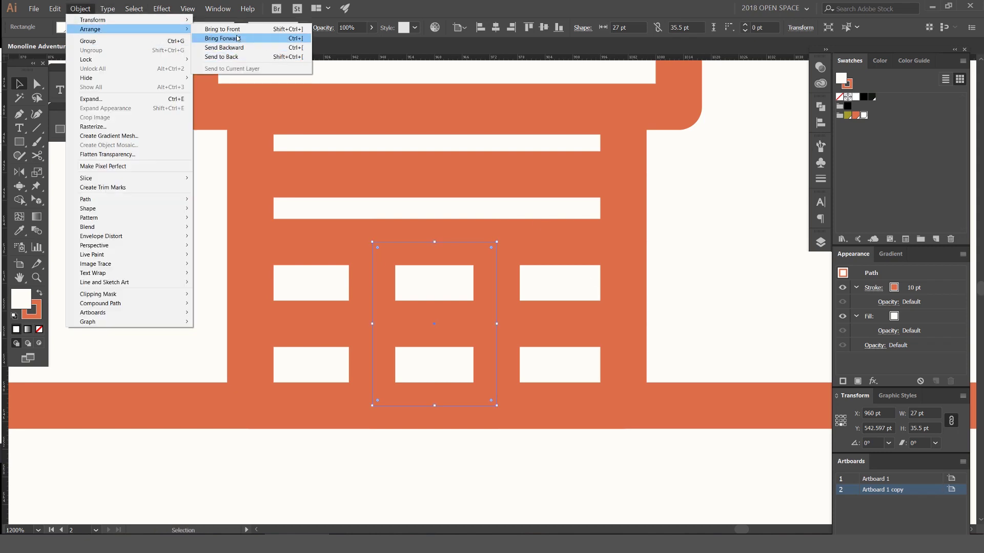
pyautogui.click(685, 237)
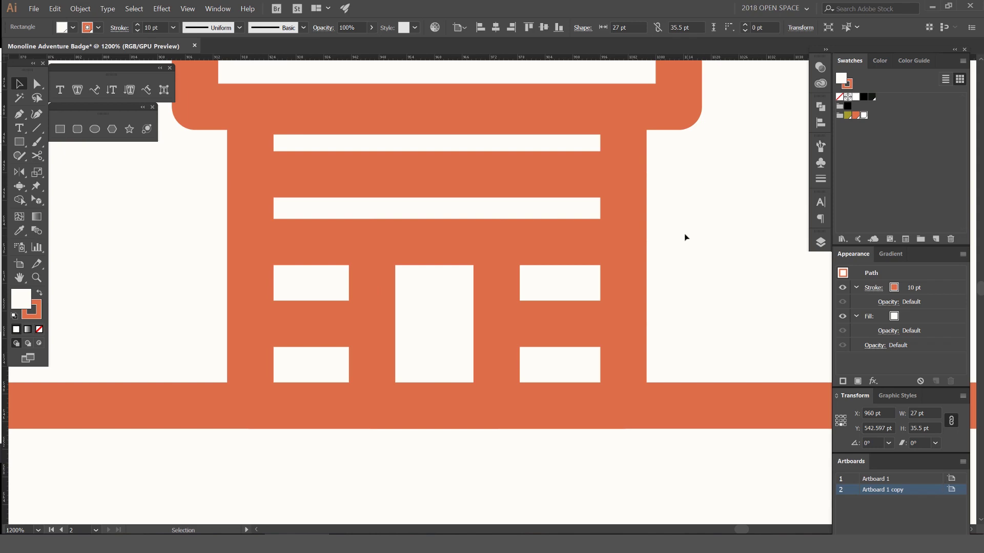
pyautogui.moveTo(496, 273); pyautogui.dragTo(357, 290)
pyautogui.hotkey('ctrl', 'z')
pyautogui.click(699, 256)
pyautogui.scroll(-8, 566, 297)
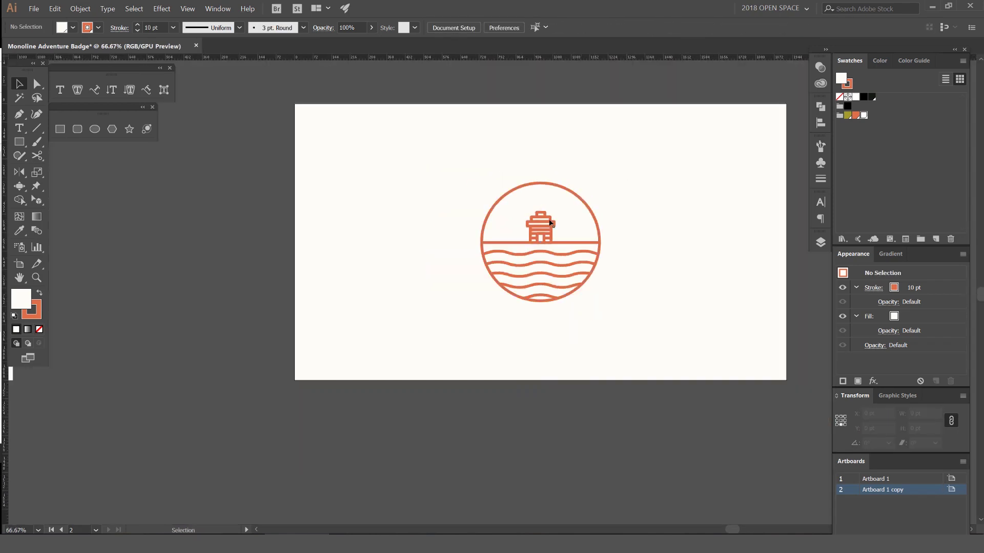
pyautogui.hotkey('ctrl', '+')
pyautogui.hotkey('ctrl', '+')
pyautogui.hotkey('ctrl', '+')
pyautogui.hotkey('ctrl', '+')
pyautogui.press('/')
pyautogui.moveTo(700, 238); pyautogui.dragTo(537, 290)
pyautogui.hotkey('ctrl', 'z')
pyautogui.click(597, 281)
pyautogui.scroll(1, 554, 275)
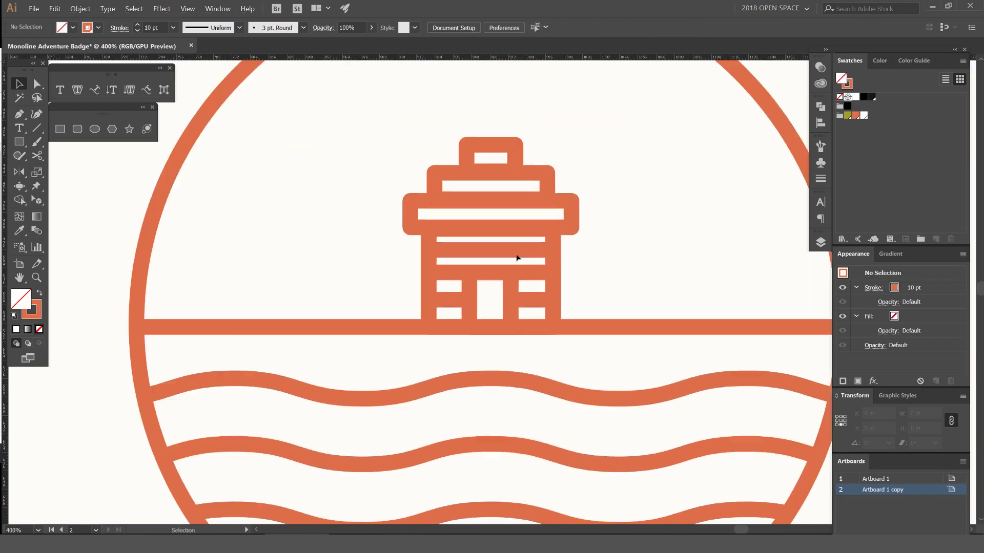
# - Move the three horizontal lines on the building's body down by 2 pt together
pyautogui.hotkey('ctrl', '+')
pyautogui.press('a')
pyautogui.click(509, 227)
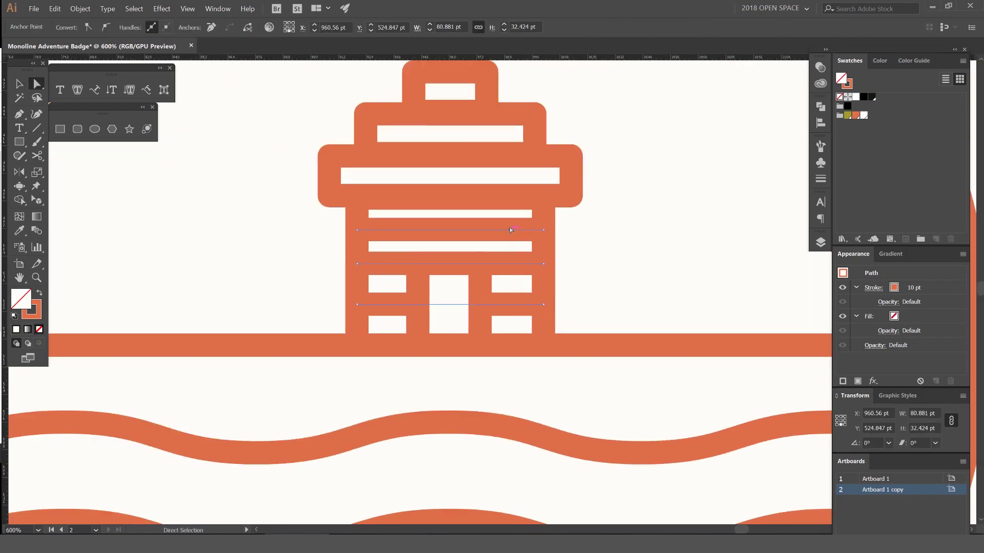
pyautogui.press('Down')
pyautogui.press('Down')
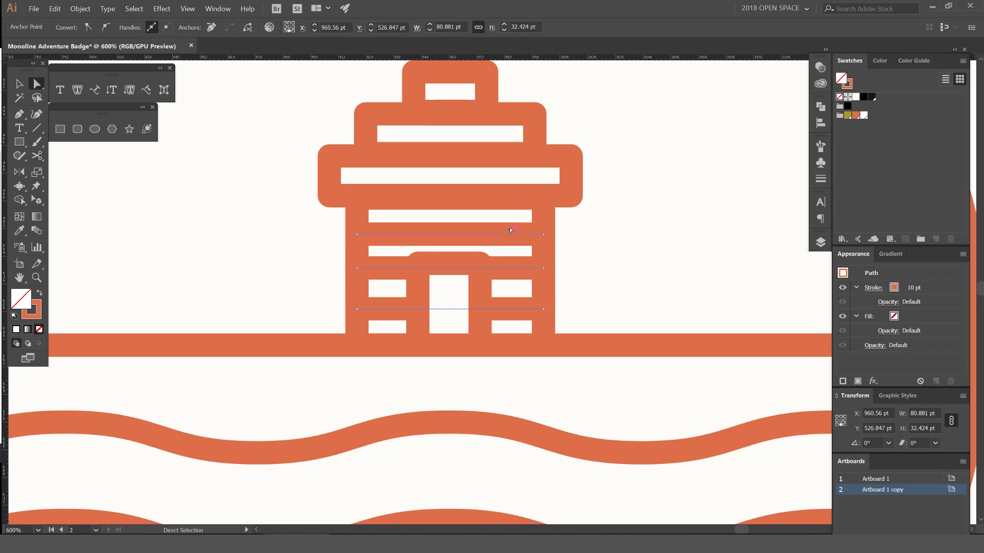
# - Lower the door's top edge so the rectangle becomes 33.5 pt tall
pyautogui.scroll(2, 473, 232)
pyautogui.hotkey('ctrl', 'shift', 'a')
pyautogui.keyDown('ctrl'); pyautogui.click(427, 296); pyautogui.keyUp('ctrl')
pyautogui.moveTo(425, 295); pyautogui.dragTo(426, 304)
pyautogui.click(669, 273)
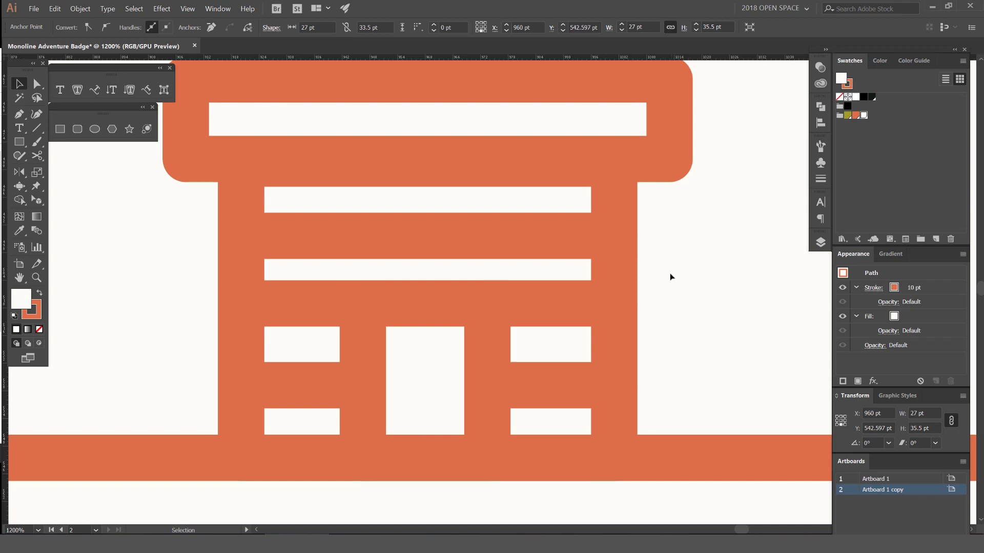
# - Examine the building's proportions and its place within the whole circular badge
pyautogui.scroll(-3, 672, 272)
pyautogui.moveTo(676, 275); pyautogui.dragTo(617, 286)
pyautogui.scroll(3, 526, 262)
pyautogui.scroll(-5, 531, 257)
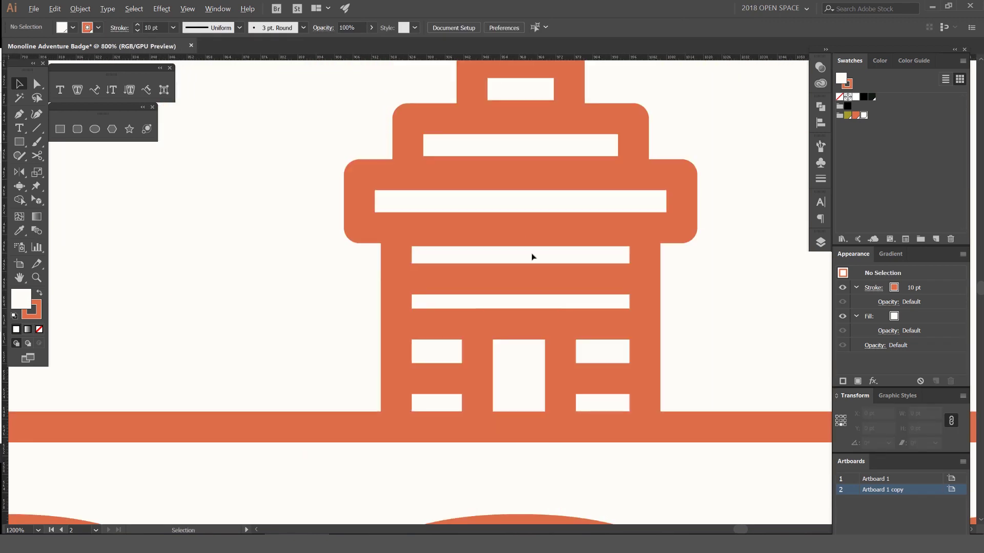
pyautogui.moveTo(625, 231); pyautogui.dragTo(460, 246)
pyautogui.scroll(-2, 531, 213)
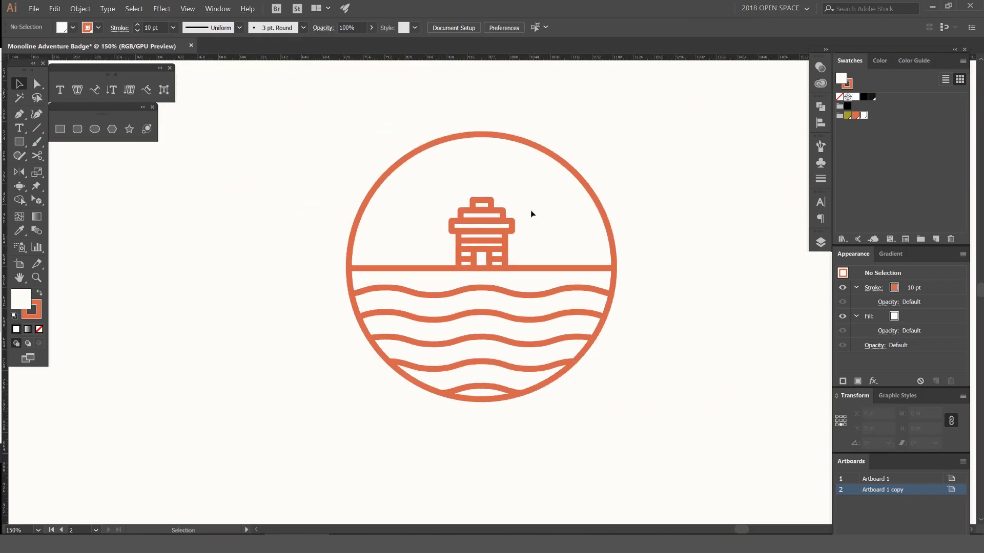
pyautogui.moveTo(537, 210); pyautogui.dragTo(532, 234)
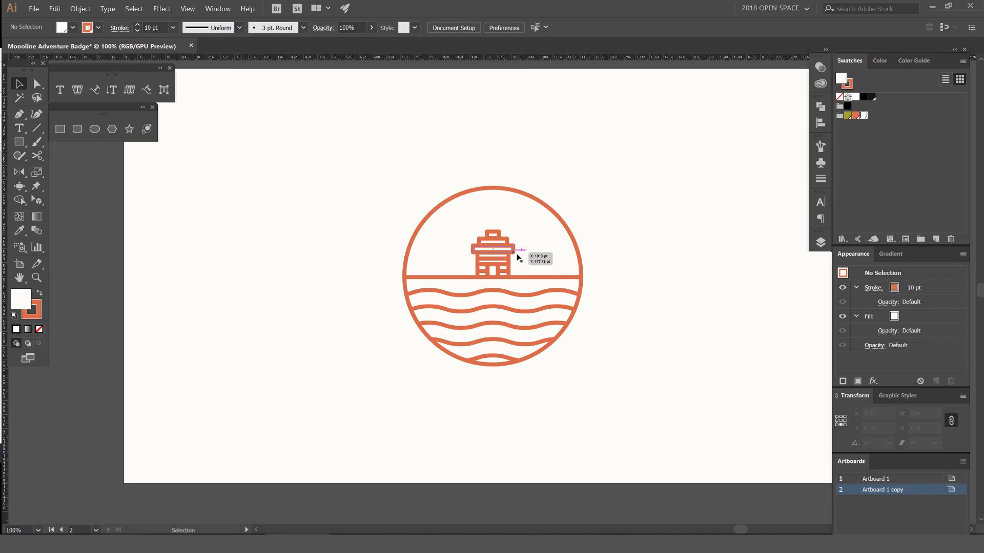
# - Draw a vertical tree trunk left of the building at X 856.5 pt, from the horizon line up to Y 448.25 pt
pyautogui.scroll(2, 489, 213)
pyautogui.scroll(1, 426, 256)
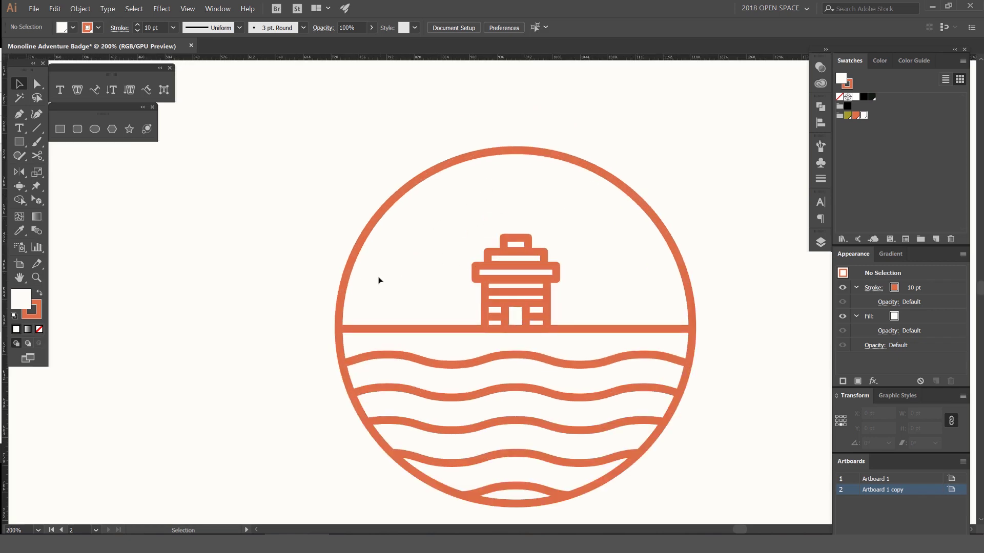
pyautogui.scroll(1, 414, 286)
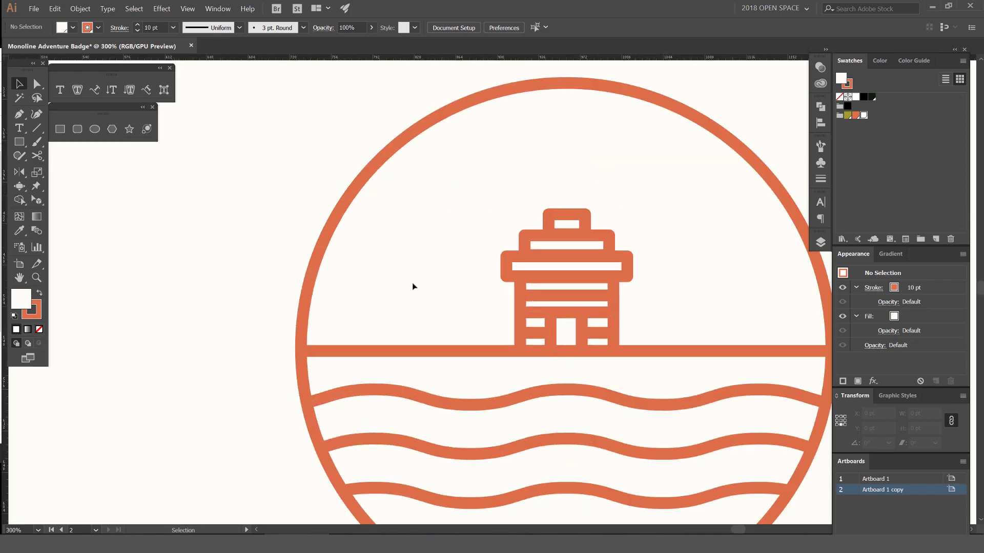
pyautogui.press('p')
pyautogui.scroll(1, 422, 321)
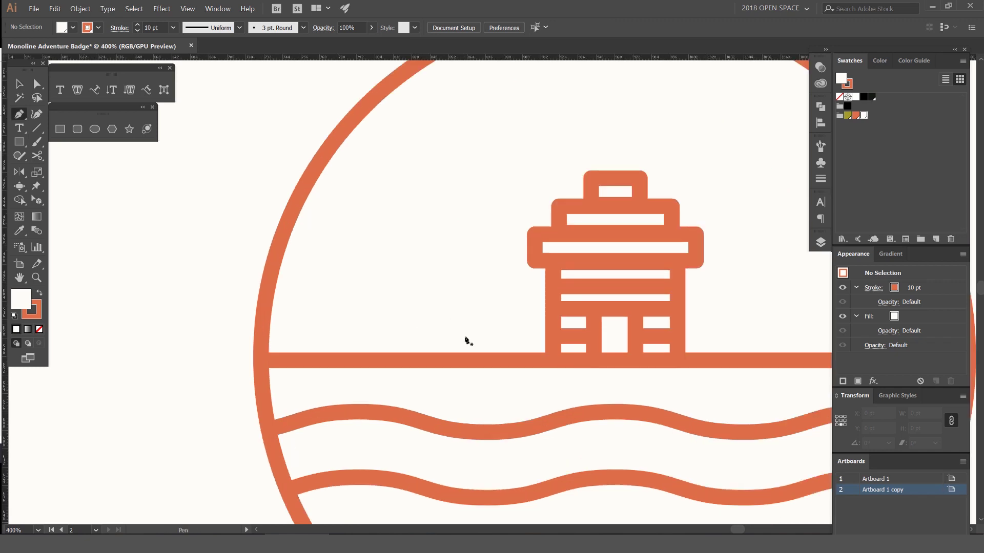
pyautogui.click(456, 359)
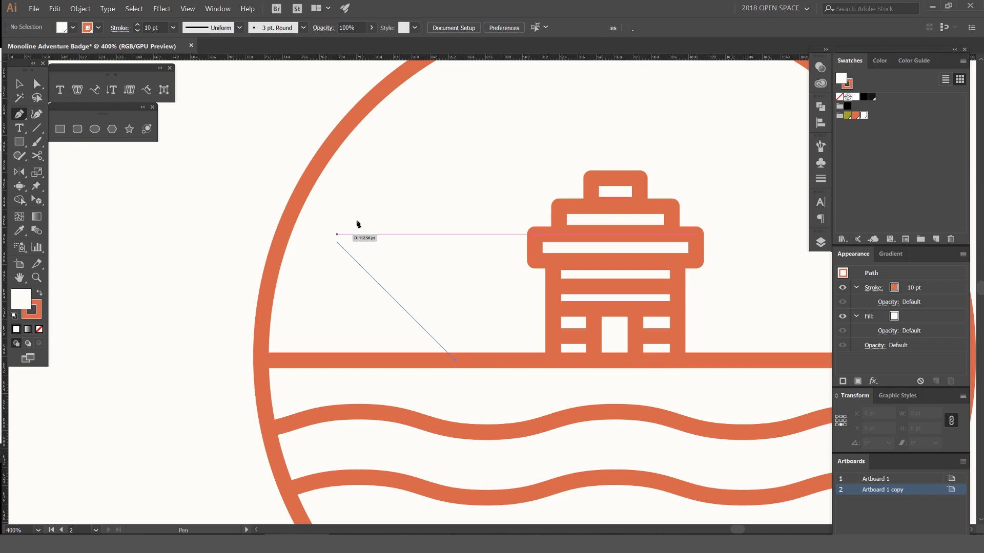
pyautogui.click(456, 217)
pyautogui.press('v')
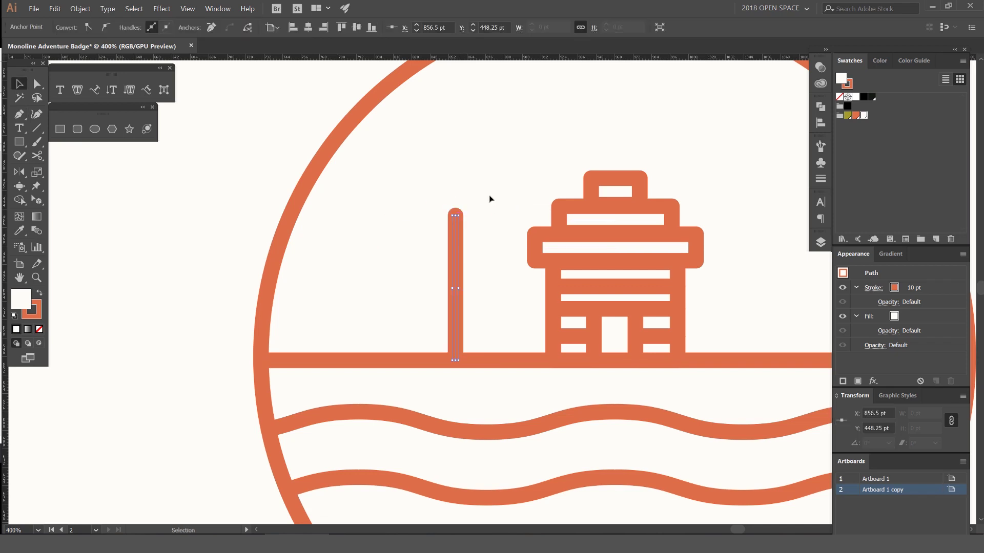
# - Draw a diagonal branch from the trunk's tip down to the left, about 24 pt wide and 24 pt tall
pyautogui.scroll(1, 465, 217)
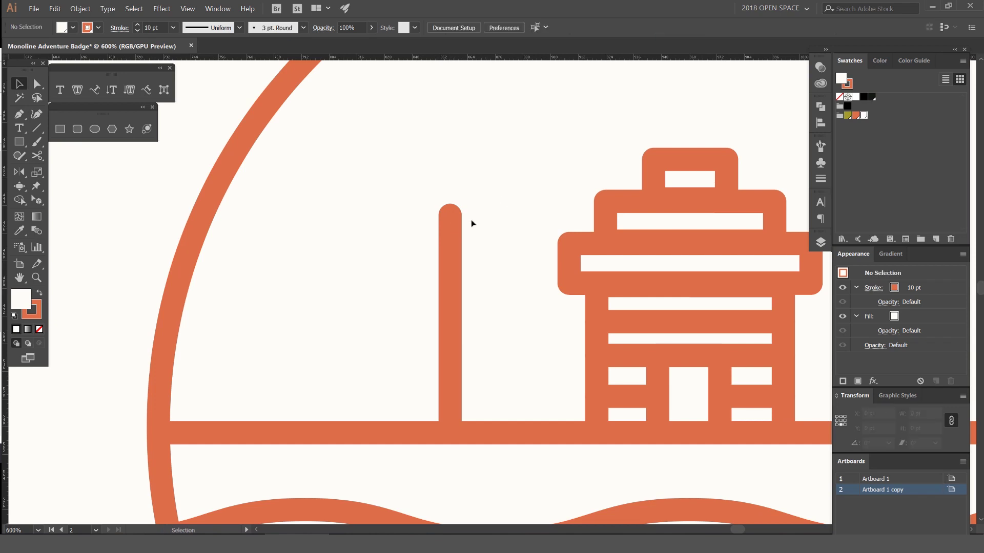
pyautogui.press('p')
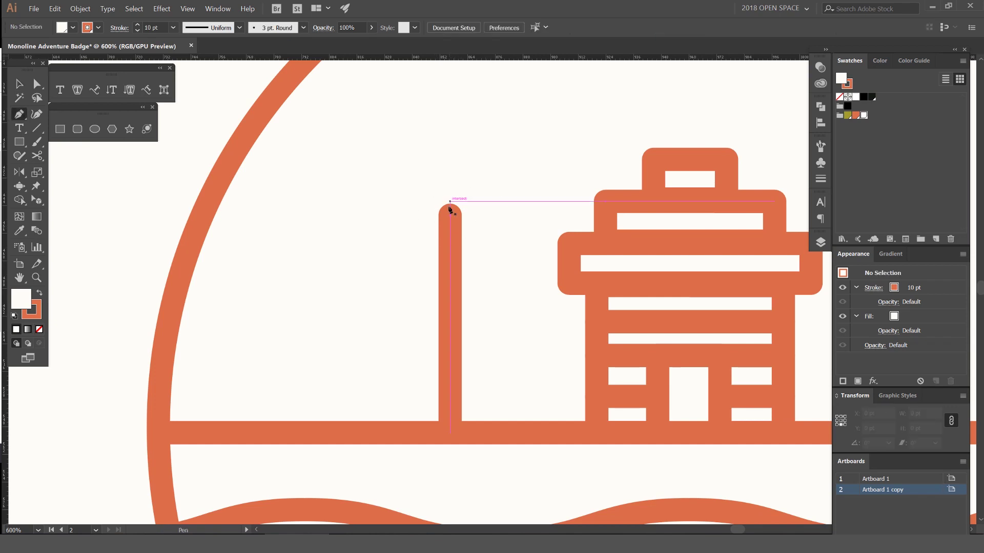
pyautogui.scroll(1, 451, 217)
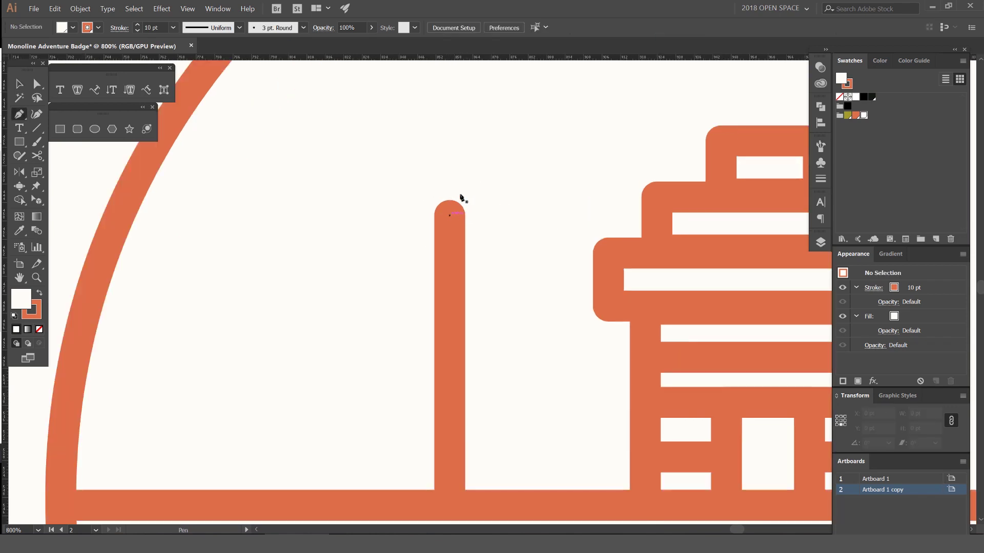
pyautogui.click(450, 216)
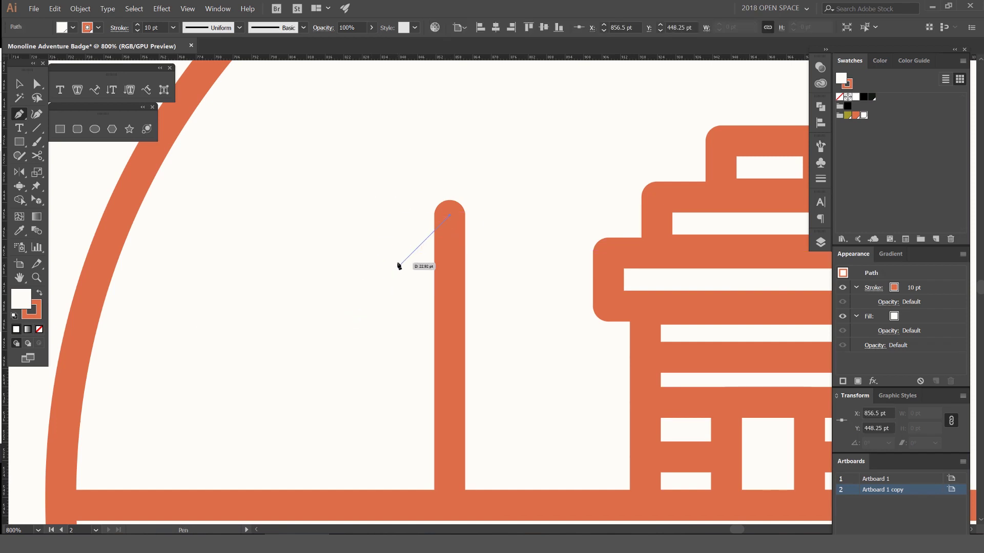
pyautogui.click(377, 289)
pyautogui.press('v')
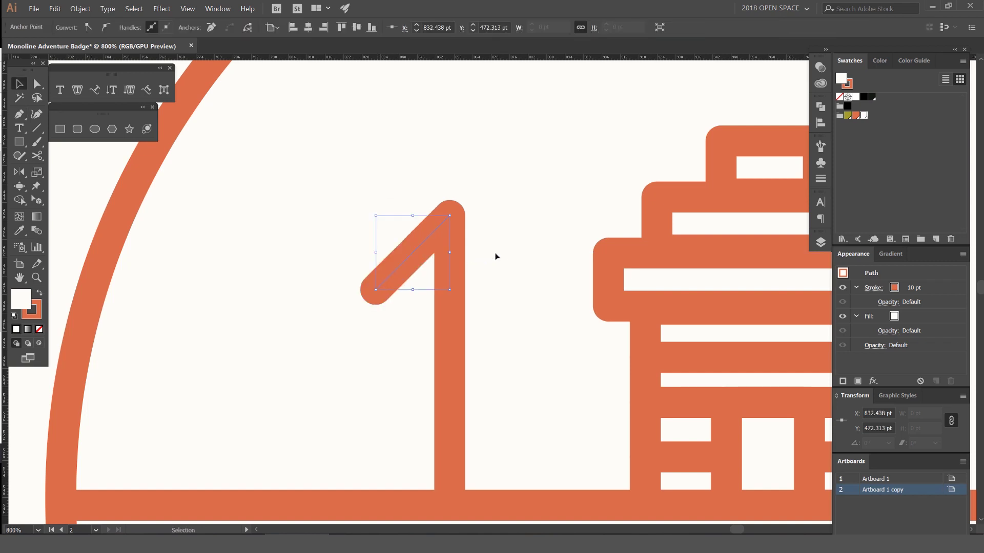
# - Duplicate the diagonal branch twice down the trunk at an even spacing of about 24 pt
pyautogui.click(497, 257)
pyautogui.click(402, 283)
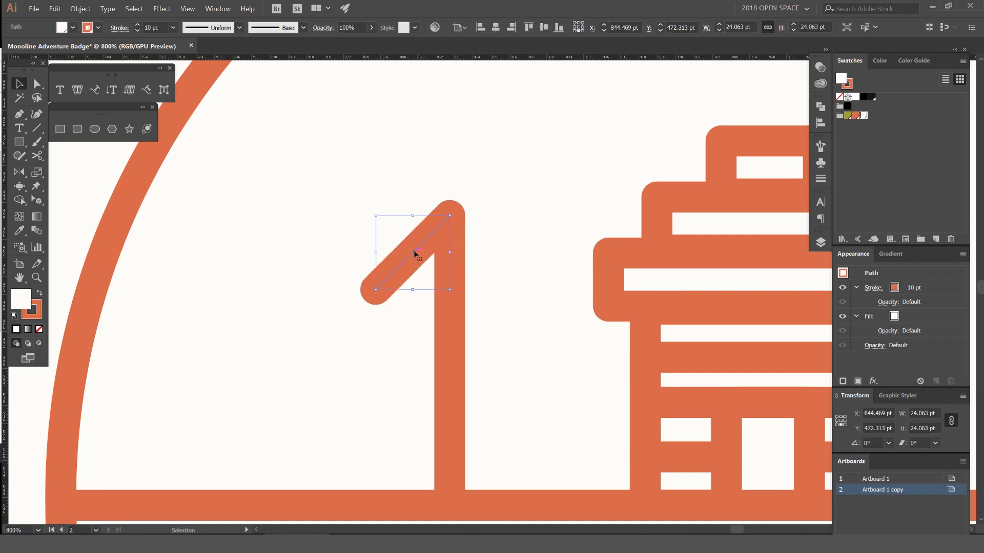
pyautogui.moveTo(414, 253); pyautogui.dragTo(414, 324)
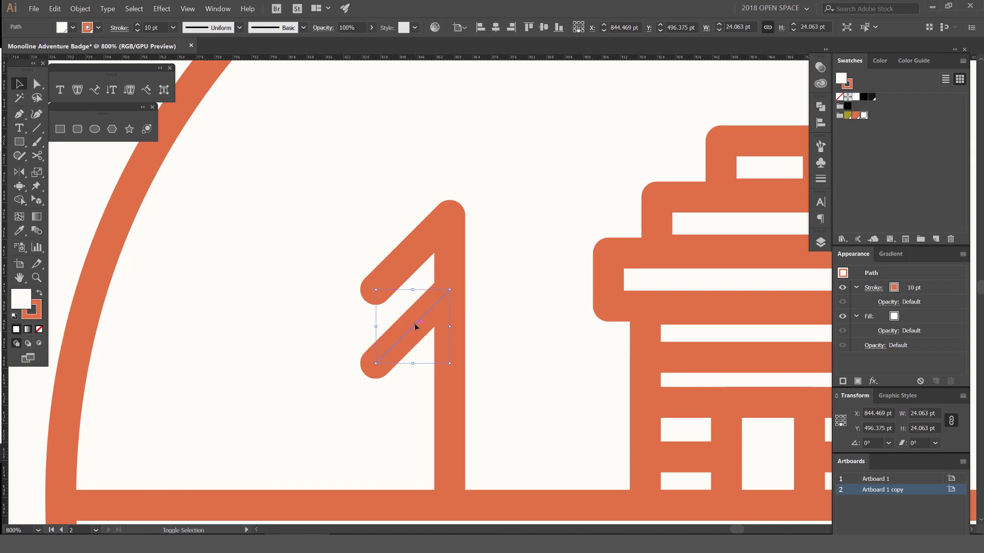
pyautogui.moveTo(431, 286); pyautogui.dragTo(430, 252)
pyautogui.moveTo(472, 282); pyautogui.dragTo(468, 244)
pyautogui.press('a')
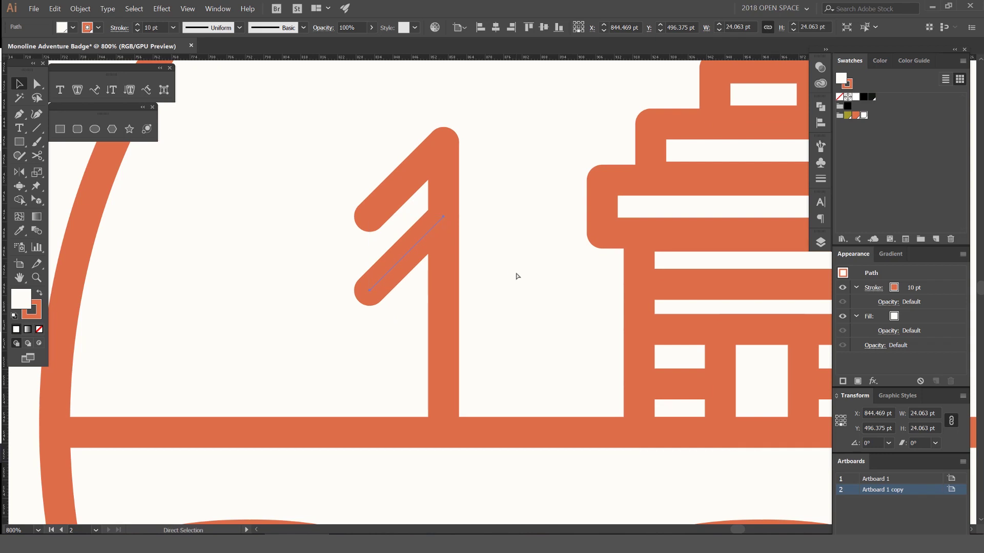
pyautogui.hotkey('ctrl', 'd')
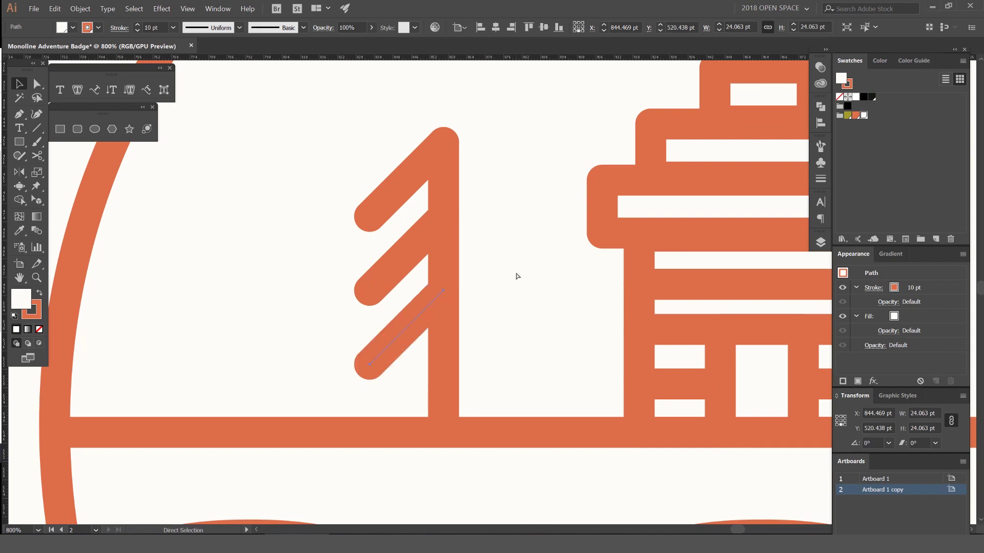
pyautogui.hotkey('ctrl', 'd')
pyautogui.press('Delete')
# - Reflect a copy of the three branches across a vertical axis through the trunk's tip
pyautogui.press('v')
pyautogui.moveTo(383, 339); pyautogui.dragTo(395, 374)
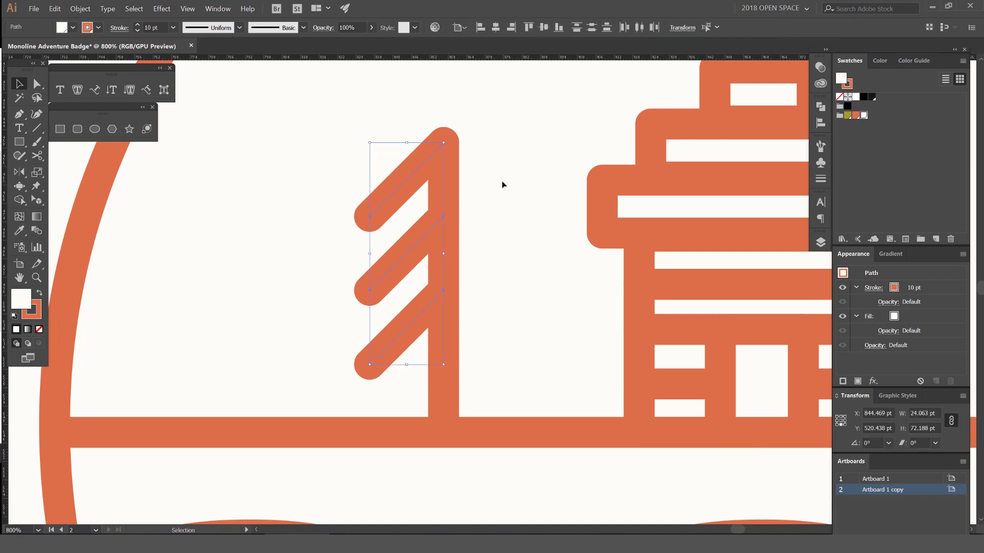
pyautogui.moveTo(501, 174); pyautogui.dragTo(498, 203)
pyautogui.press('o')
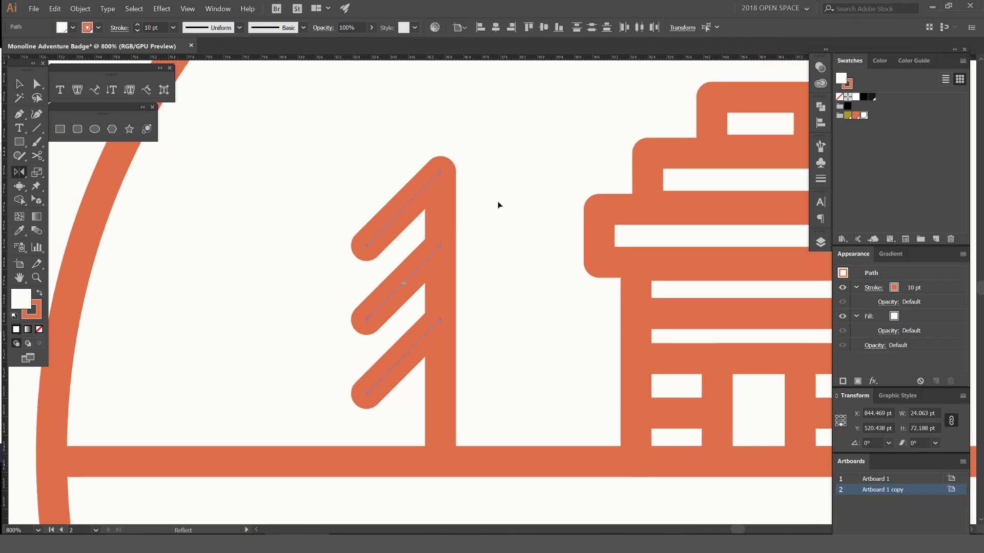
pyautogui.scroll(1, 442, 167)
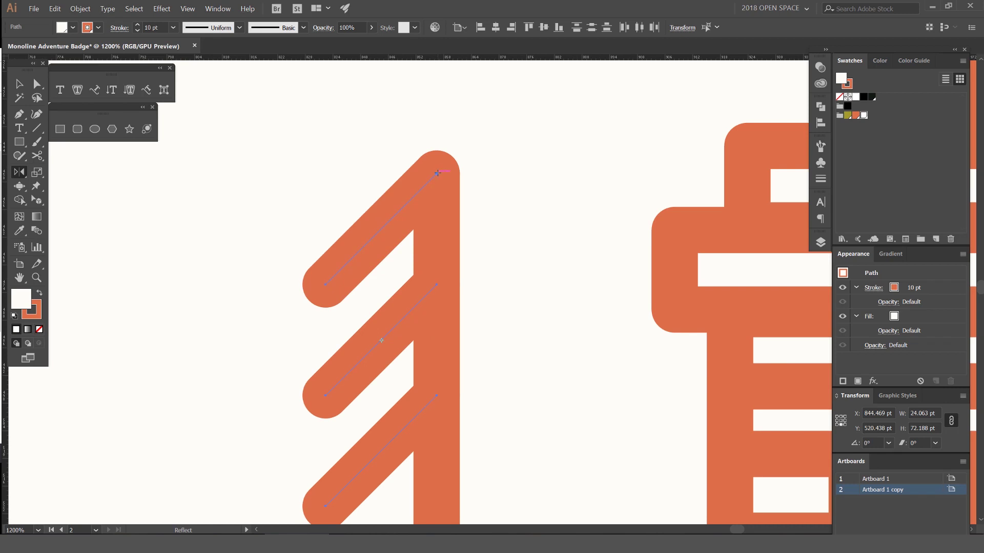
pyautogui.moveTo(436, 174); pyautogui.dragTo(431, 147)
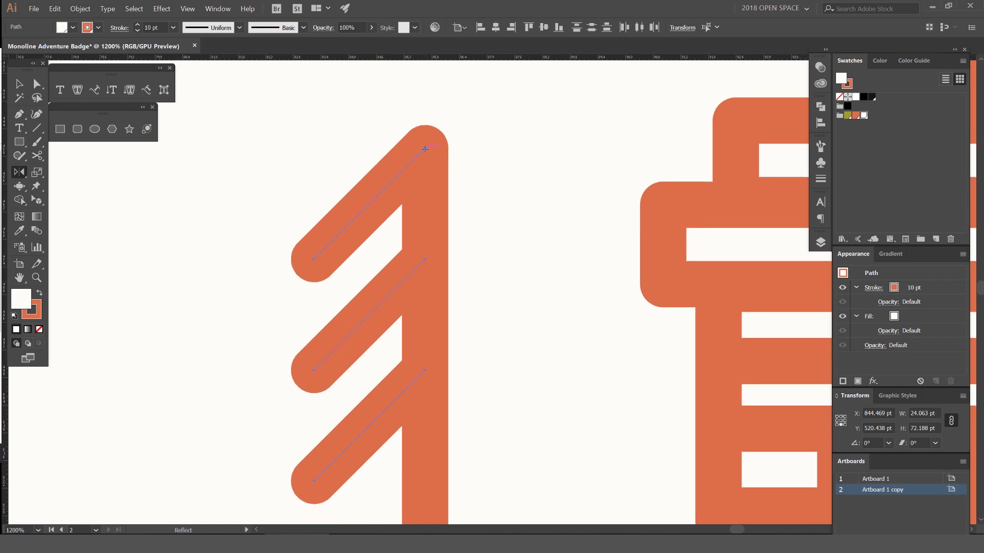
pyautogui.keyDown('alt'); pyautogui.click(425, 149); pyautogui.keyUp('alt')
pyautogui.moveTo(715, 134); pyautogui.dragTo(674, 131)
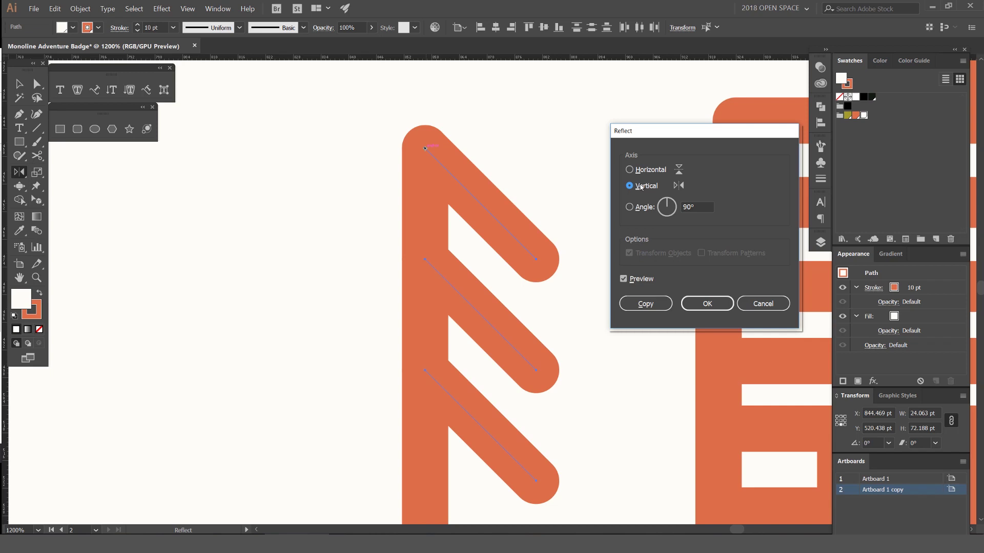
pyautogui.click(633, 279)
pyautogui.click(633, 280)
pyautogui.click(645, 304)
pyautogui.hotkey('ctrl', '-')
pyautogui.hotkey('ctrl', '-')
pyautogui.hotkey('ctrl', '-')
pyautogui.hotkey('ctrl', '-')
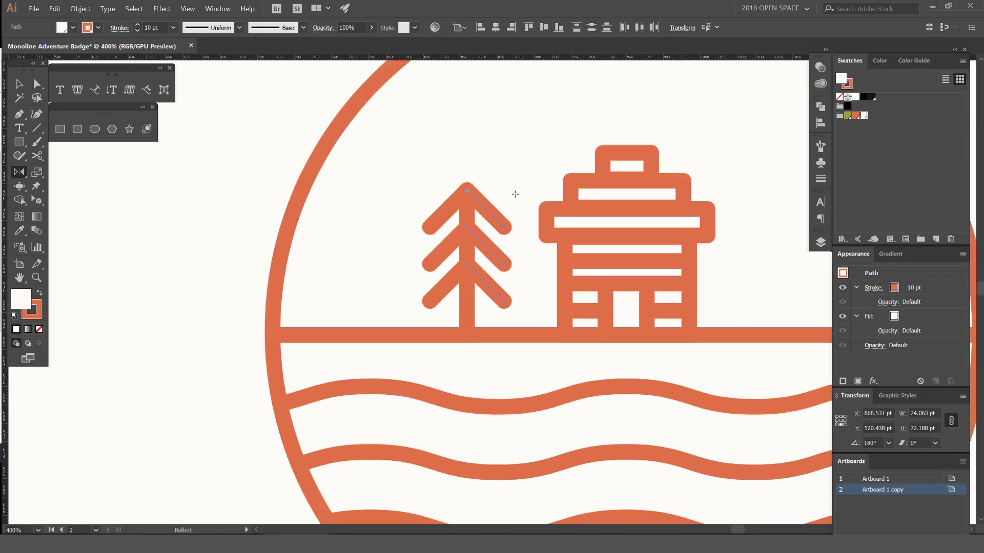
pyautogui.press('v')
pyautogui.click(516, 180)
pyautogui.moveTo(470, 250); pyautogui.dragTo(380, 220)
pyautogui.hotkey('ctrl', 'z')
pyautogui.click(525, 181)
pyautogui.hotkey('ctrl', 'z')
pyautogui.moveTo(493, 162); pyautogui.dragTo(414, 316)
pyautogui.click(481, 191)
pyautogui.moveTo(464, 220); pyautogui.dragTo(420, 219)
pyautogui.hotkey('ctrl', 'z')
# - Group the trunk and all its branches into one tree
pyautogui.moveTo(503, 177); pyautogui.dragTo(429, 311)
pyautogui.hotkey('ctrl', 'g')
pyautogui.click(451, 294)
pyautogui.hotkey('ctrl', 'z')
# - Place a smaller copy of the tree to its left, standing on the horizon line
pyautogui.moveTo(468, 207); pyautogui.dragTo(372, 222)
pyautogui.click(486, 161)
pyautogui.click(474, 201)
pyautogui.scroll(1, 395, 198)
pyautogui.click(443, 197)
pyautogui.click(347, 307)
pyautogui.hotkey('shift', 'Right')
pyautogui.click(381, 236)
pyautogui.scroll(-3, 425, 192)
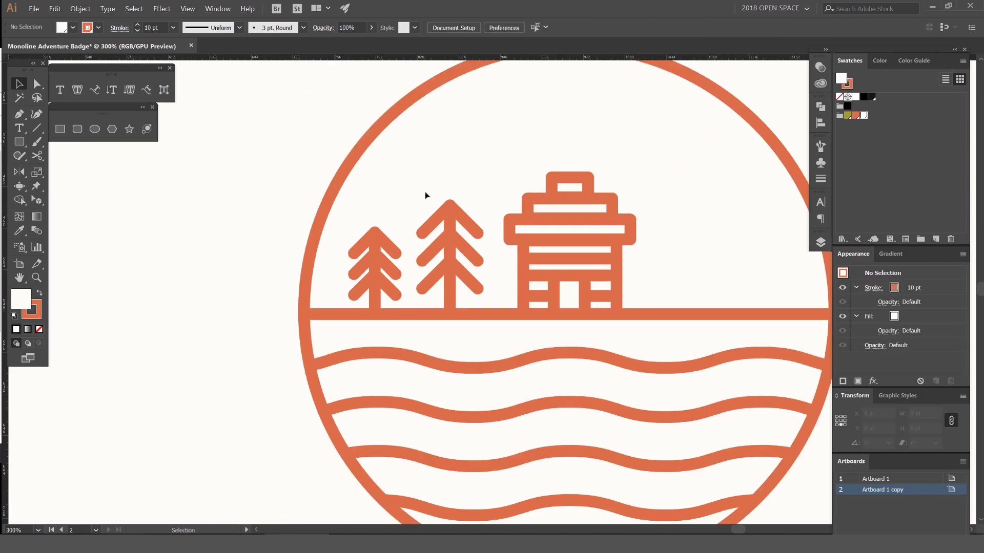
# - Examine the two pine trees' overlapping branches and their placement on the horizon line up close
pyautogui.scroll(4, 398, 224)
pyautogui.scroll(2, 401, 224)
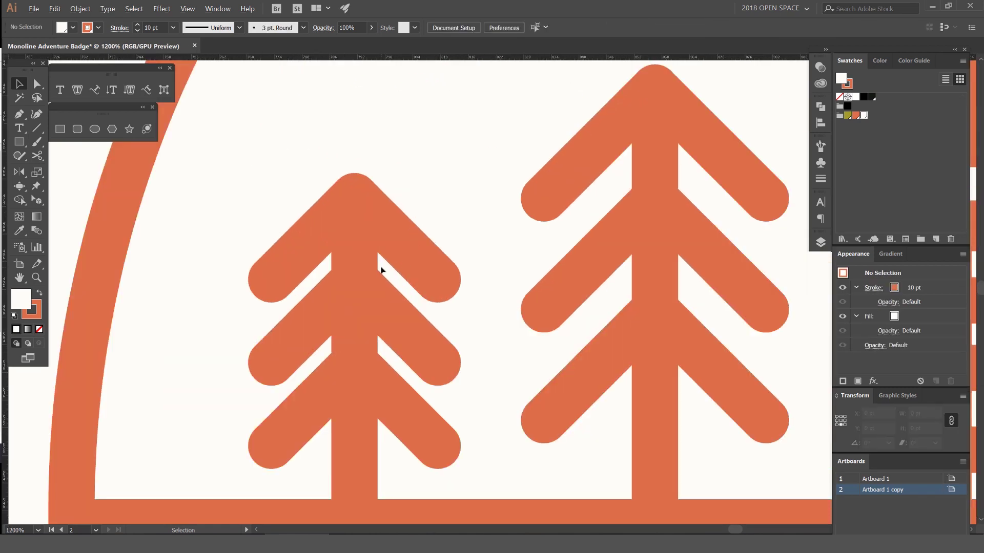
pyautogui.scroll(1, 384, 267)
pyautogui.scroll(-2, 329, 347)
pyautogui.click(329, 347)
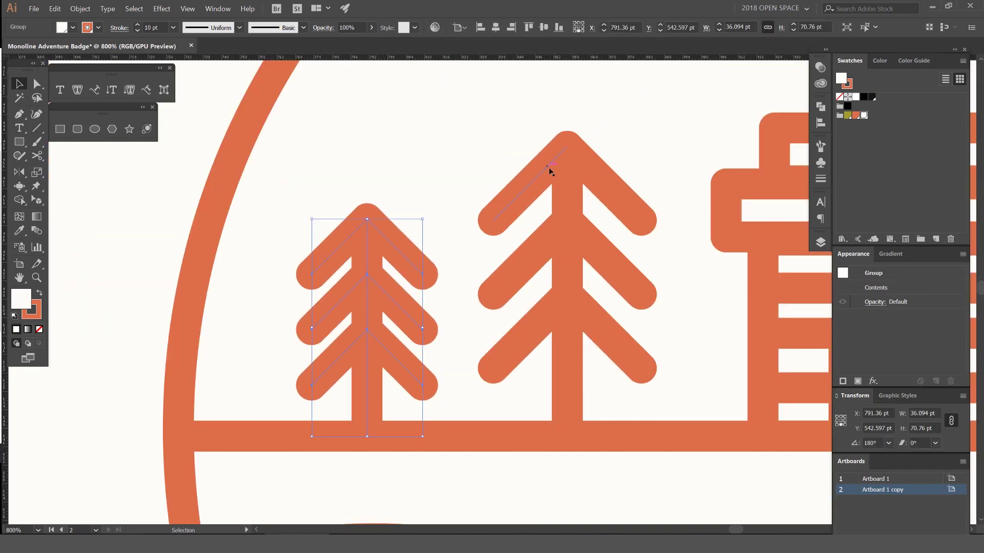
pyautogui.click(407, 175)
pyautogui.scroll(-4, 417, 168)
pyautogui.moveTo(418, 161); pyautogui.dragTo(408, 200)
pyautogui.scroll(3, 408, 200)
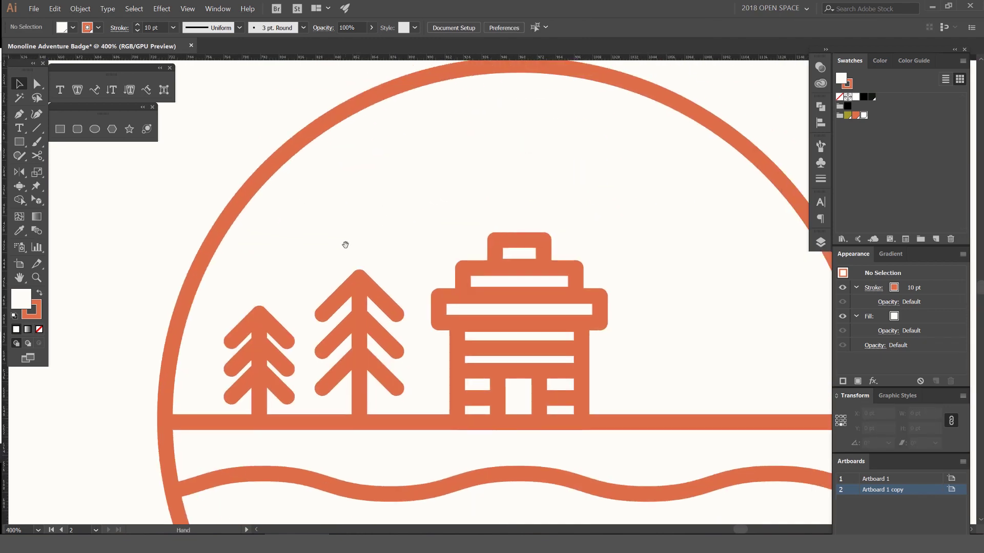
# - Reflect a copy of both pine trees across a vertical axis through the centre of the building
pyautogui.click(272, 321)
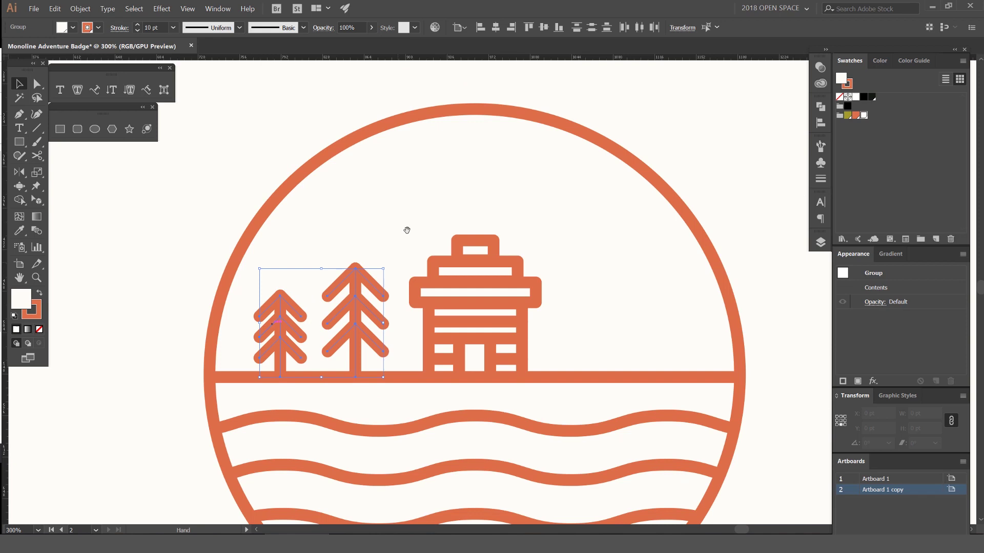
pyautogui.moveTo(404, 238); pyautogui.dragTo(362, 204)
pyautogui.press('o')
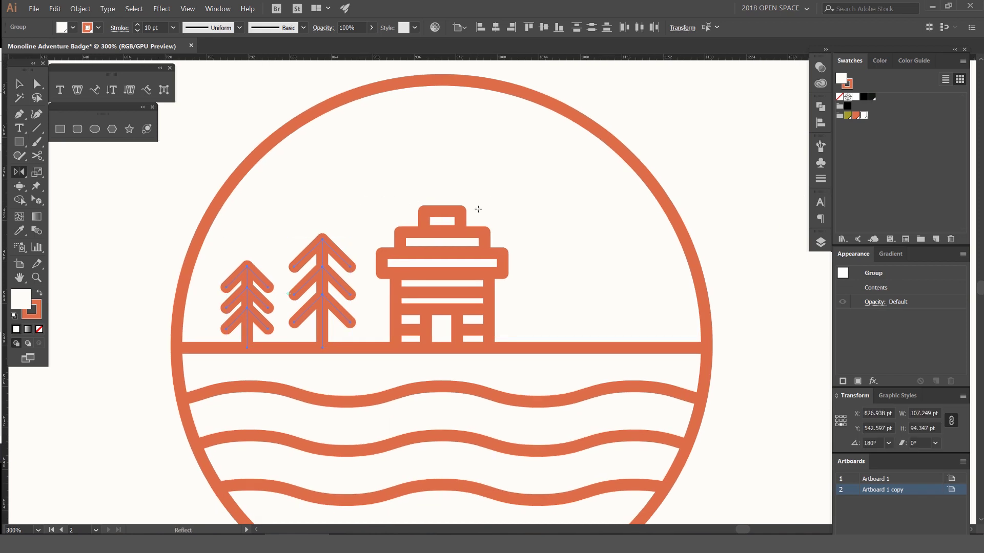
pyautogui.scroll(1, 478, 209)
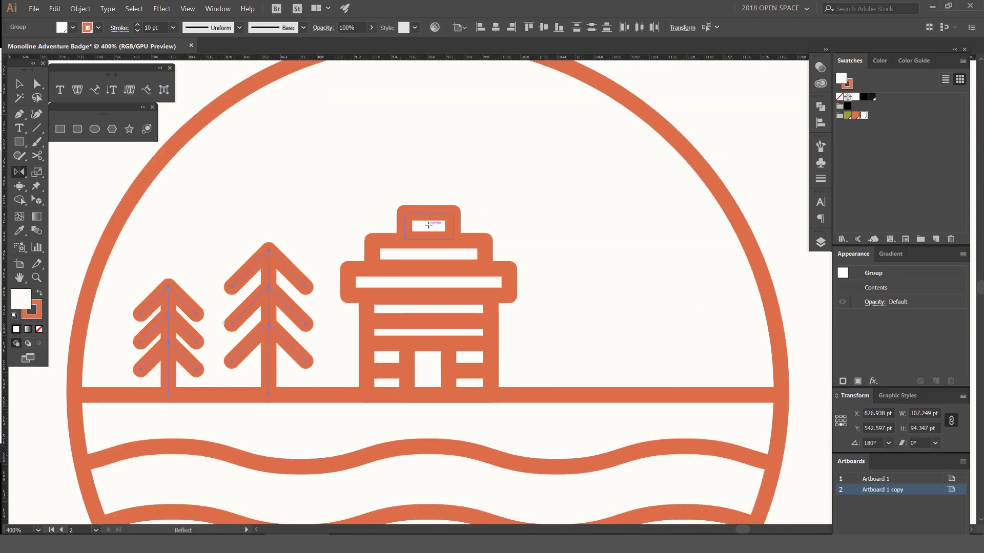
pyautogui.scroll(1, 428, 226)
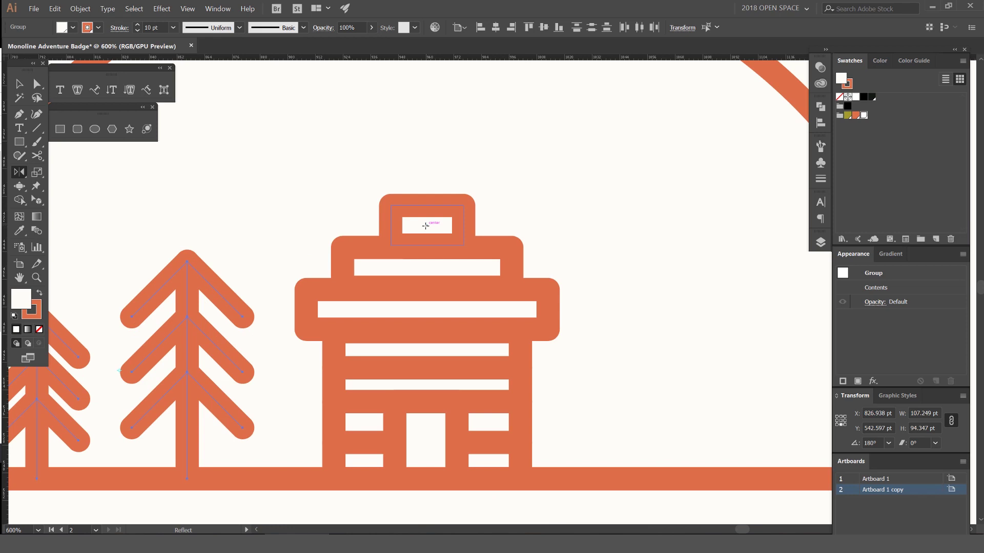
pyautogui.keyDown('alt'); pyautogui.click(427, 226); pyautogui.keyUp('alt')
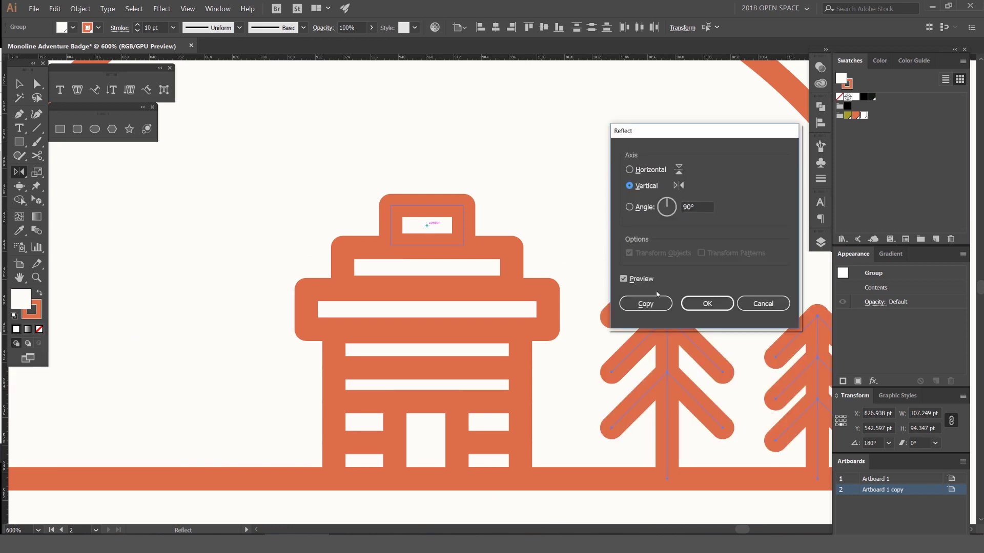
pyautogui.moveTo(702, 136); pyautogui.dragTo(519, 111)
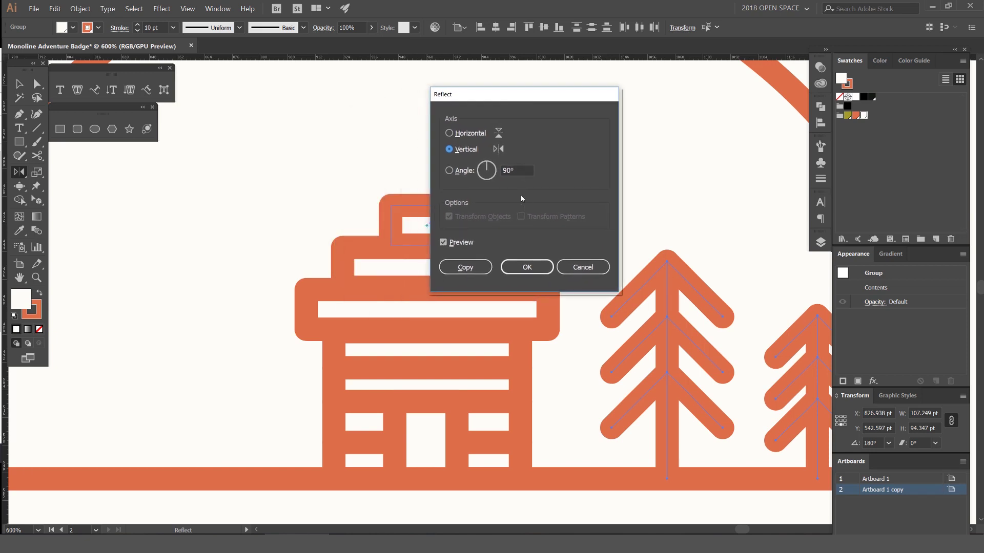
pyautogui.click(465, 267)
pyautogui.hotkey('ctrl', '1')
pyautogui.press('v')
pyautogui.click(603, 213)
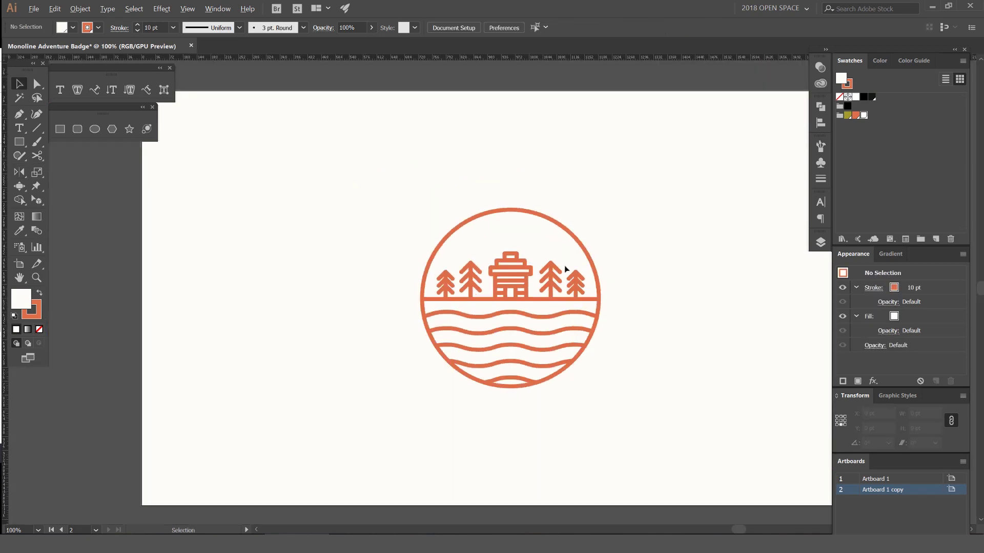
# - Draw a straight 45° line about 136 pt long with the Pen tool from the circle's upper-left edge to the left corner of the building's widest roof tier
pyautogui.scroll(2, 495, 239)
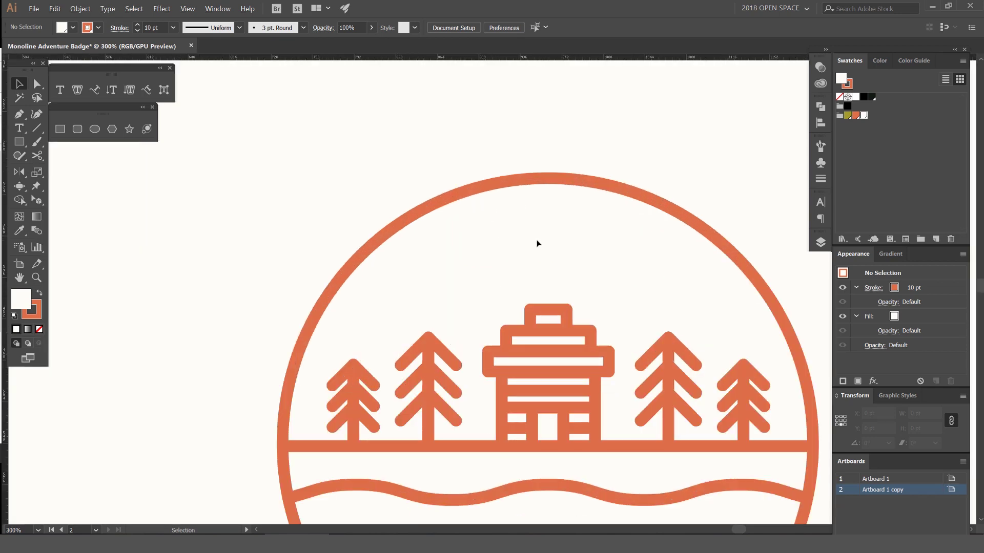
pyautogui.scroll(1, 538, 244)
pyautogui.moveTo(555, 262); pyautogui.dragTo(479, 221)
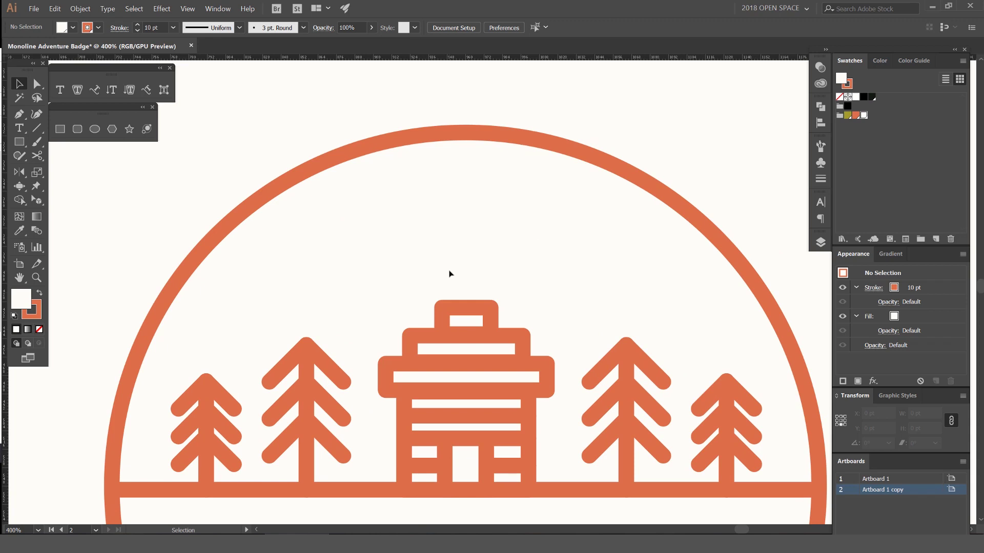
pyautogui.press('p')
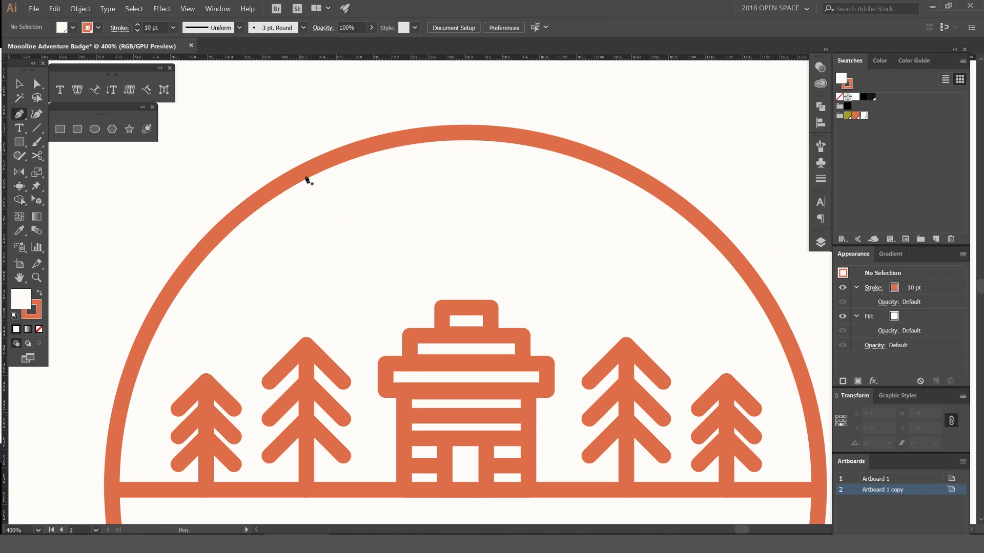
pyautogui.click(241, 216)
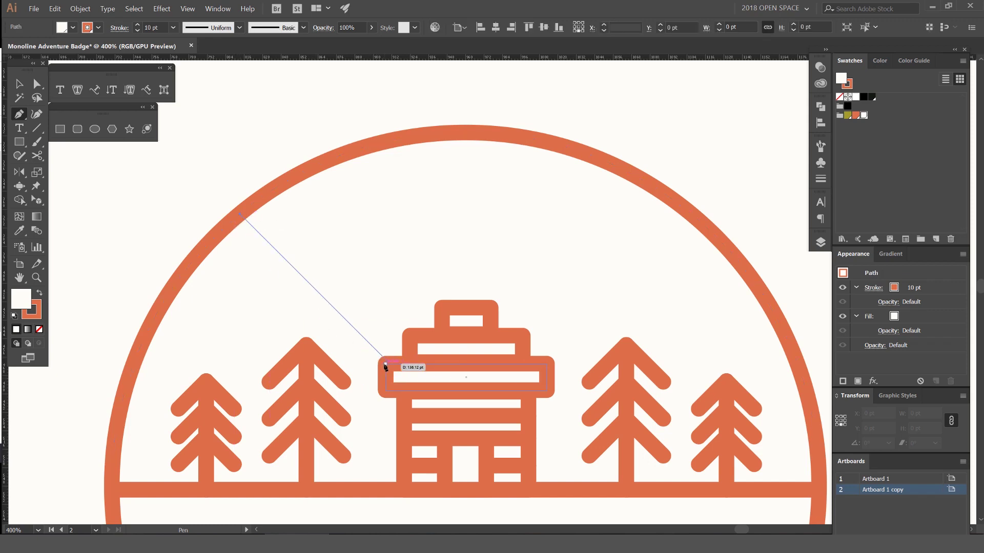
pyautogui.click(388, 362)
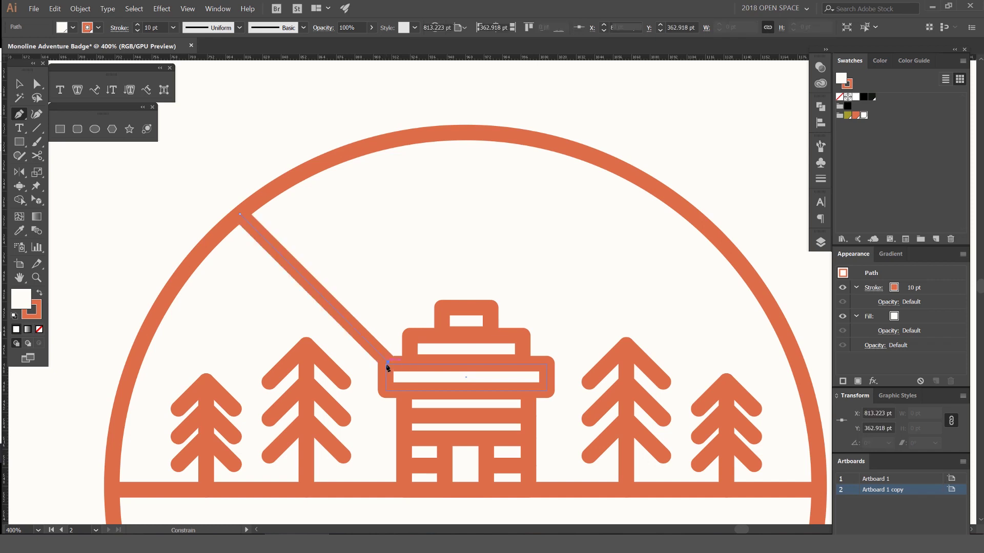
# - Reflect a copy of the diagonal line across a vertical axis through the building's centre
pyautogui.hotkey('ctrl', '-')
pyautogui.hotkey('ctrl', '-')
pyautogui.hotkey('ctrl', '+')
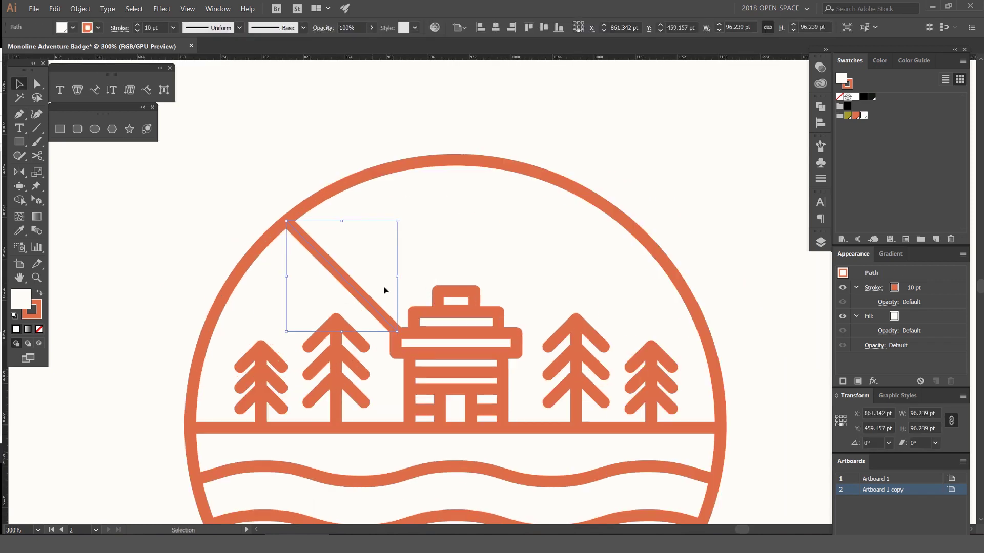
pyautogui.press('o')
pyautogui.keyDown('alt'); pyautogui.click(455, 301); pyautogui.keyUp('alt')
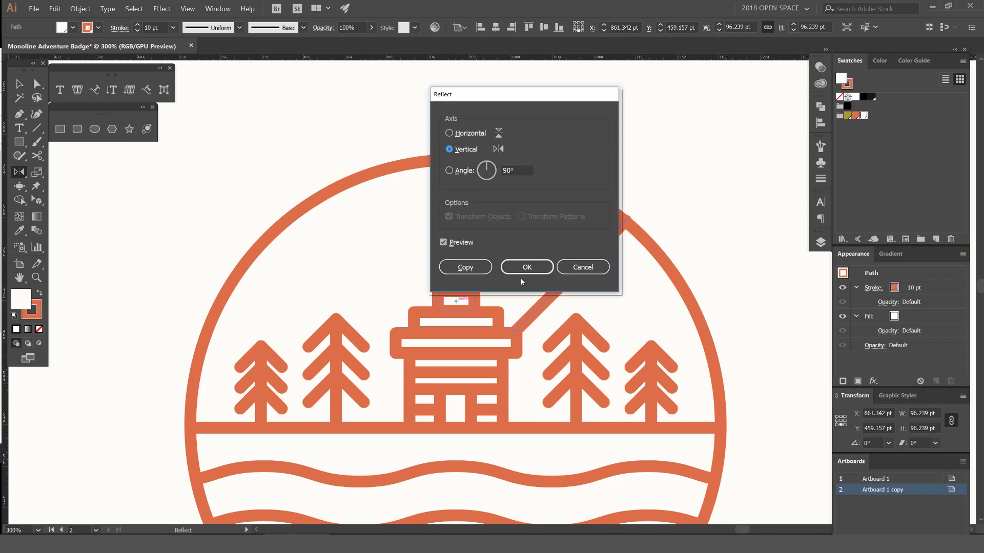
pyautogui.click(465, 267)
pyautogui.press('v')
pyautogui.click(596, 177)
pyautogui.scroll(-3, 597, 178)
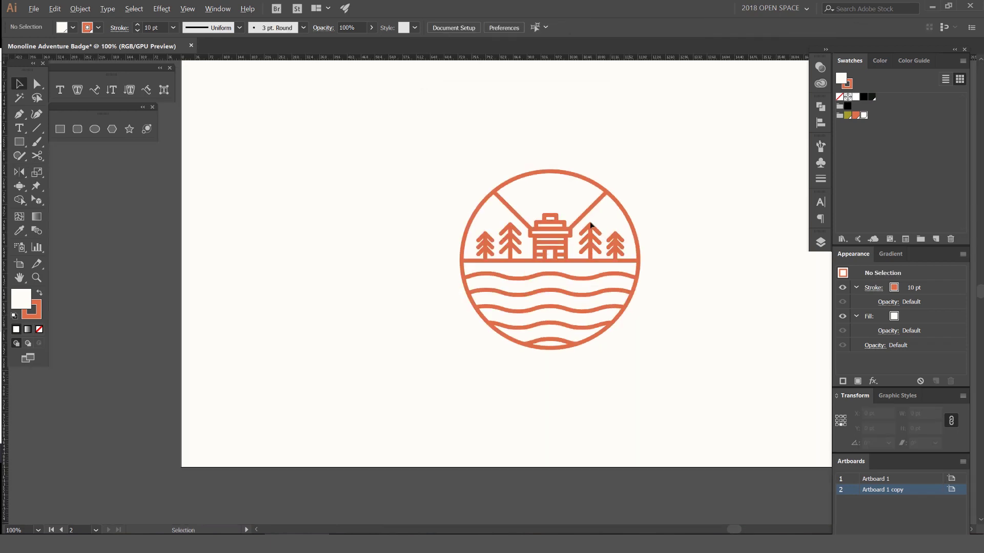
# - Move the two pine trees left of the building about 4 pt outward, away from it
pyautogui.scroll(3, 606, 219)
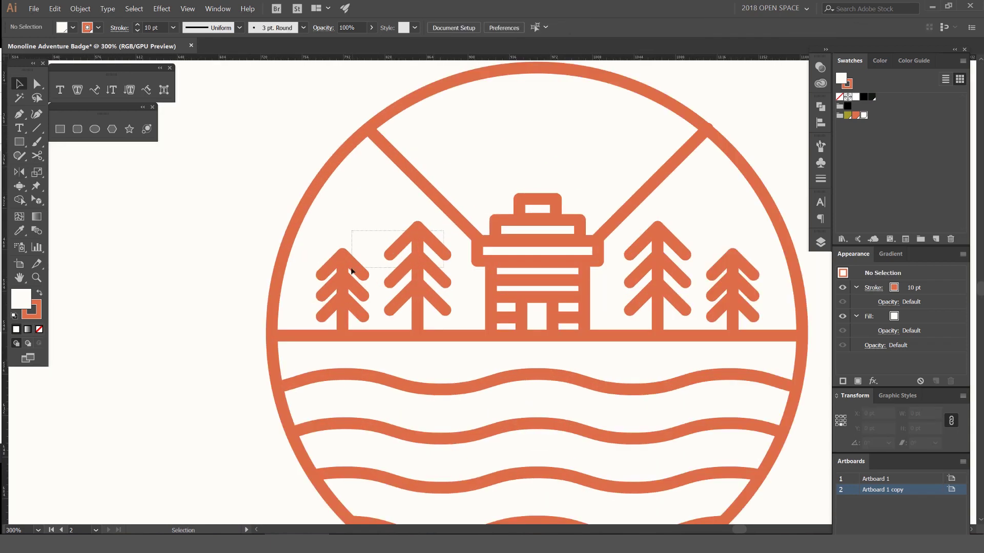
pyautogui.moveTo(420, 218); pyautogui.dragTo(344, 281)
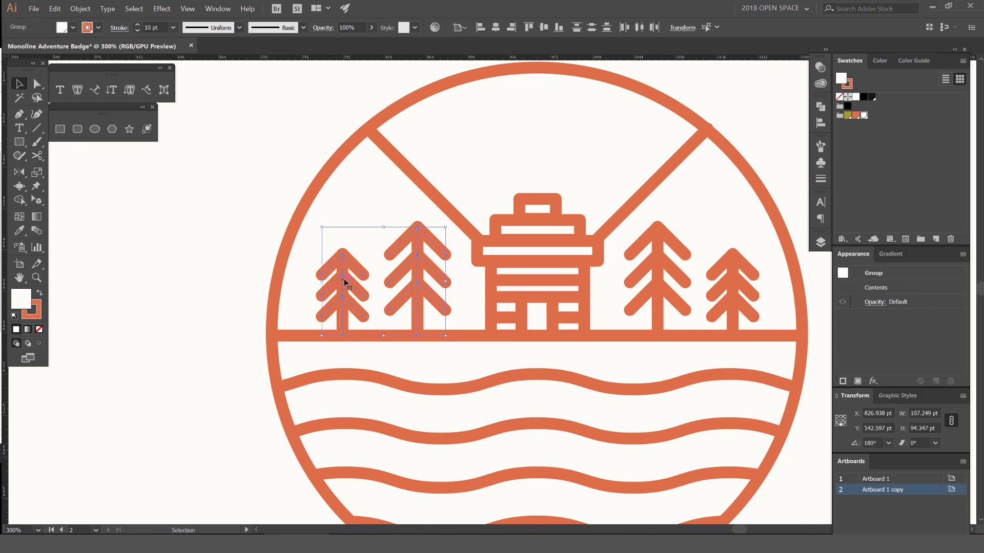
pyautogui.scroll(1, 344, 281)
pyautogui.press('Left')
pyautogui.press('Left')
pyautogui.press('Left')
pyautogui.press('Left')
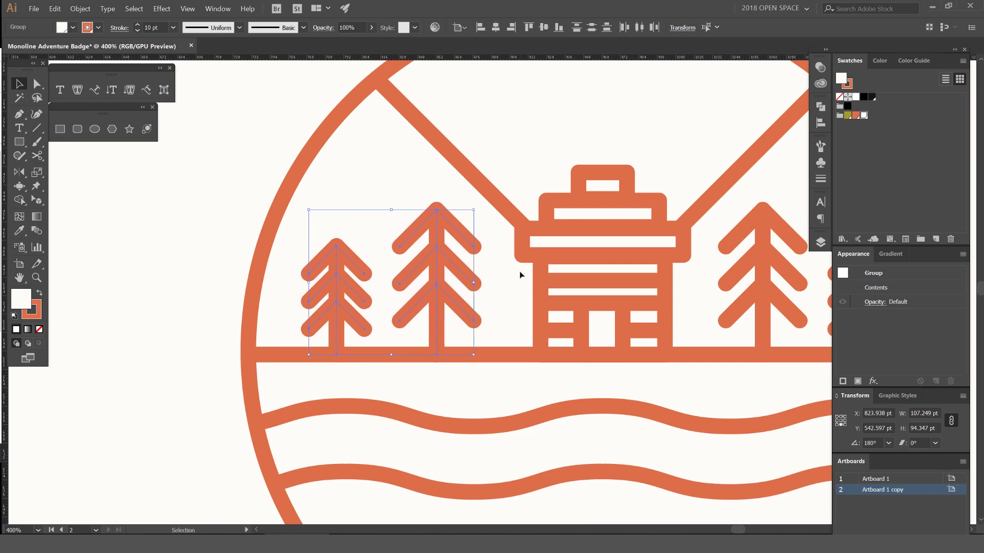
# - Move the two pine trees right of the building about 4 pt outward to match the left pair
pyautogui.moveTo(568, 227); pyautogui.dragTo(324, 253)
pyautogui.click(492, 293)
pyautogui.press('Right')
pyautogui.press('Right')
pyautogui.press('Right')
pyautogui.press('Right')
pyautogui.click(562, 231)
pyautogui.click(544, 256)
pyautogui.moveTo(544, 255); pyautogui.dragTo(576, 248)
pyautogui.hotkey('ctrl', 'z')
pyautogui.click(595, 238)
pyautogui.scroll(-2, 596, 236)
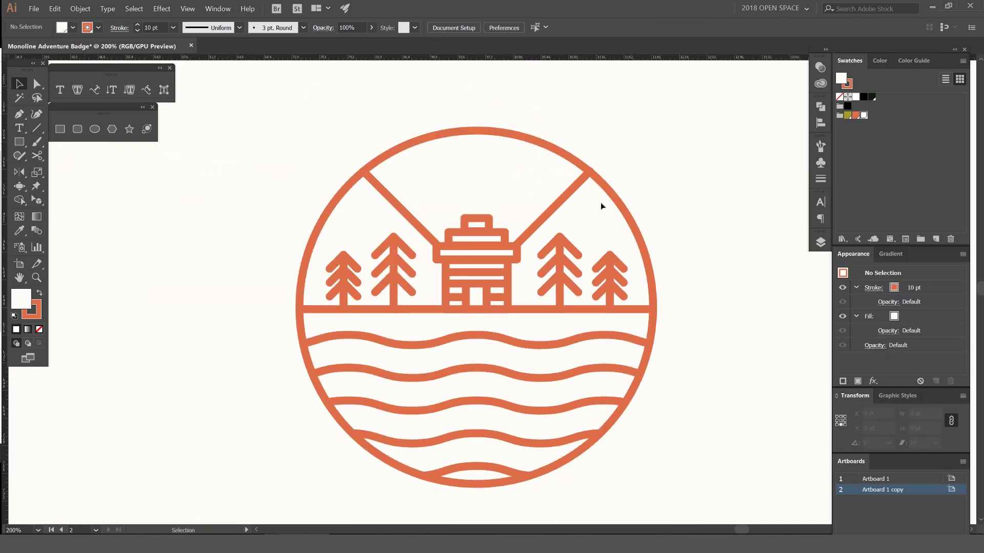
# - Draw a circle about 38 pt in diameter on the empty artboard area left of the badge
pyautogui.moveTo(660, 169); pyautogui.dragTo(669, 208)
pyautogui.scroll(-3, 670, 209)
pyautogui.scroll(3, 670, 209)
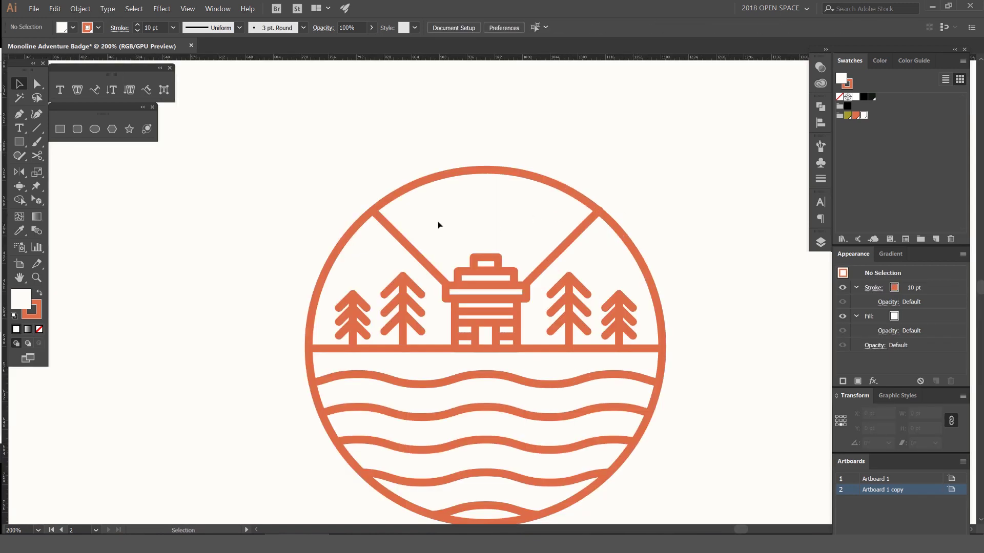
pyautogui.scroll(2, 438, 224)
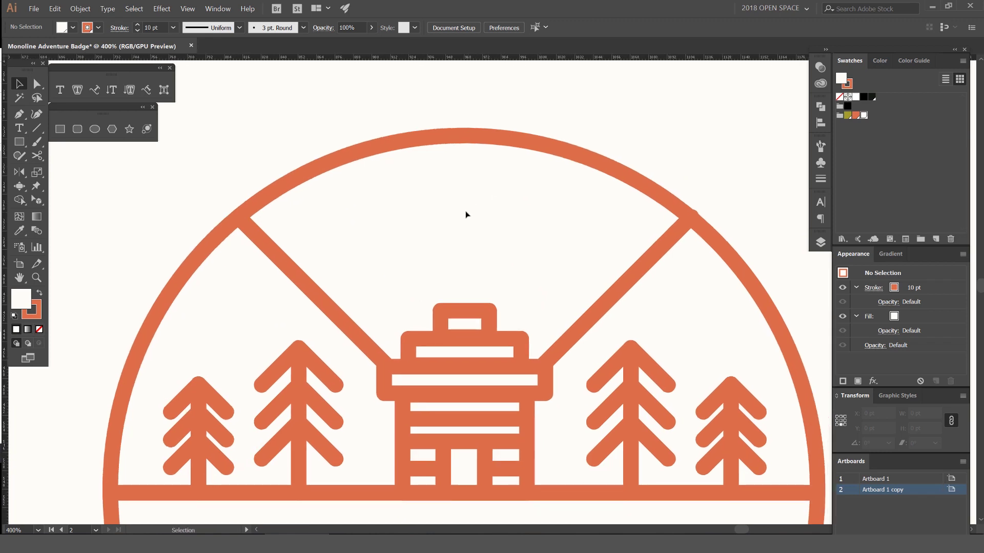
pyautogui.moveTo(311, 241); pyautogui.dragTo(322, 280)
pyautogui.scroll(1, 310, 243)
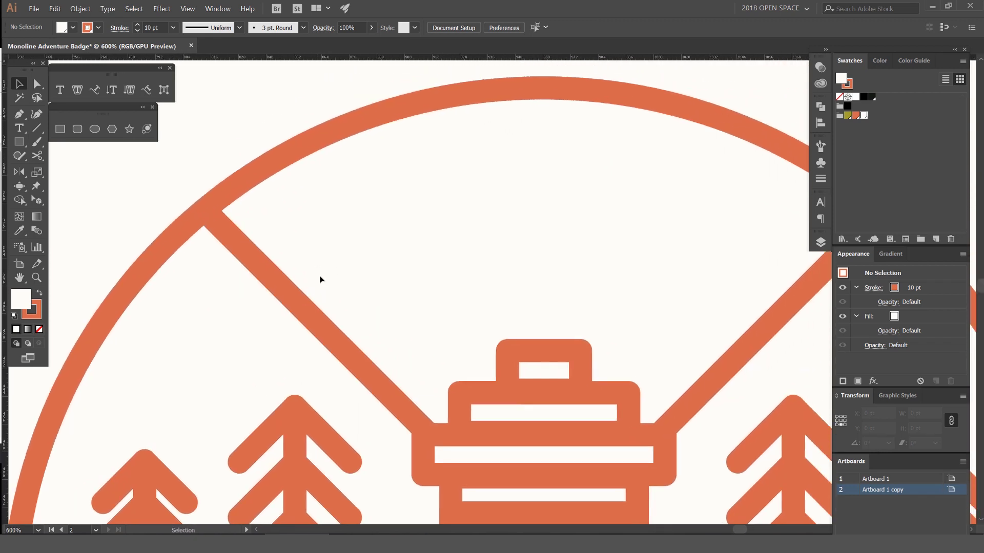
pyautogui.press('l')
pyautogui.hscroll(-8, 378, 256)
pyautogui.moveTo(325, 260); pyautogui.dragTo(369, 287)
pyautogui.press('v')
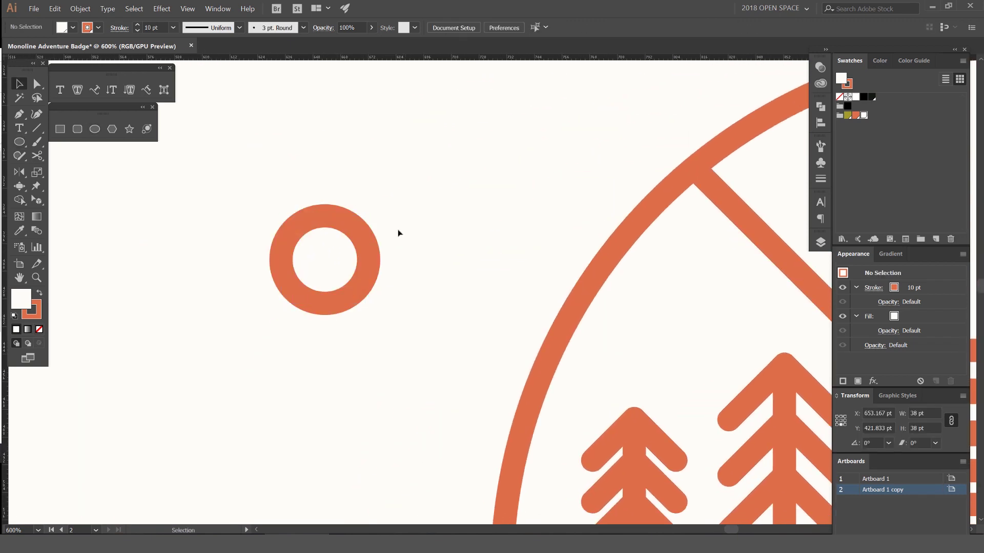
# - Duplicate the small circle horizontally to its right so that the two paths touch side by side
pyautogui.moveTo(364, 241)
pyautogui.mouseDown()
pyautogui.moveTo(439, 252)
pyautogui.moveTo(453, 250)
pyautogui.moveTo(408, 251)
pyautogui.moveTo(511, 245)
pyautogui.moveTo(492, 241)
pyautogui.mouseUp()
pyautogui.scroll(1, 323, 231)
pyautogui.click(524, 206)
pyautogui.moveTo(539, 196); pyautogui.dragTo(304, 274)
pyautogui.click(525, 256)
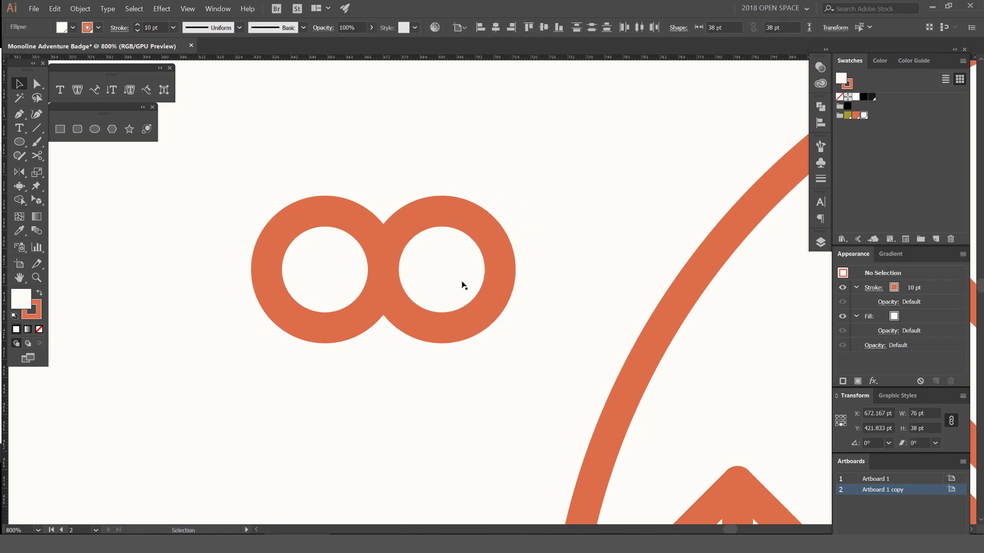
# - Draw a rectangle about 96.5 pt wide over the two circles' lower halves and cut those halves away with the Shape Builder
pyautogui.press('m')
pyautogui.moveTo(235, 269); pyautogui.dragTo(532, 383)
pyautogui.press('v')
pyautogui.moveTo(120, 344); pyautogui.dragTo(123, 342)
pyautogui.hotkey('shift', 'm')
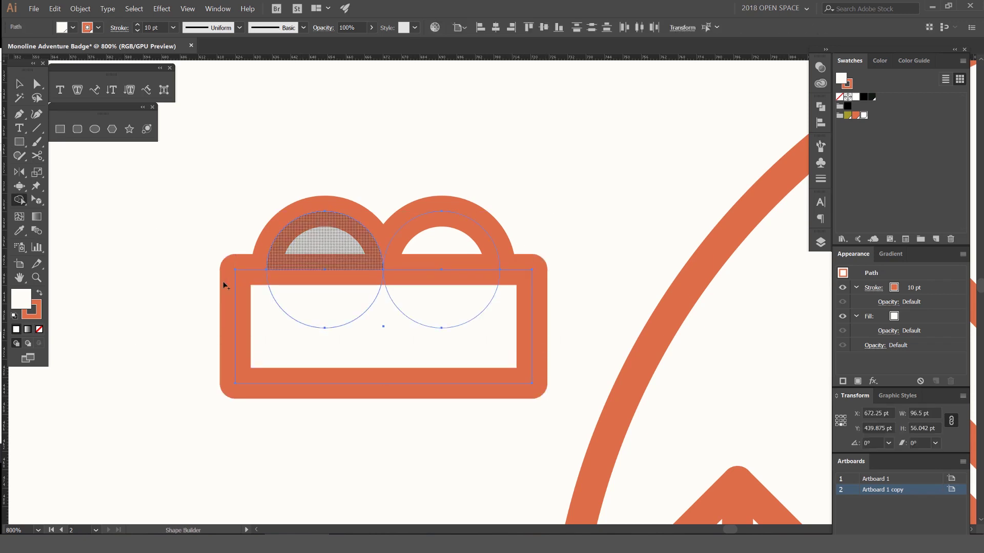
pyautogui.moveTo(199, 316)
pyautogui.mouseDown()
pyautogui.moveTo(509, 292)
pyautogui.moveTo(429, 302)
pyautogui.mouseUp()
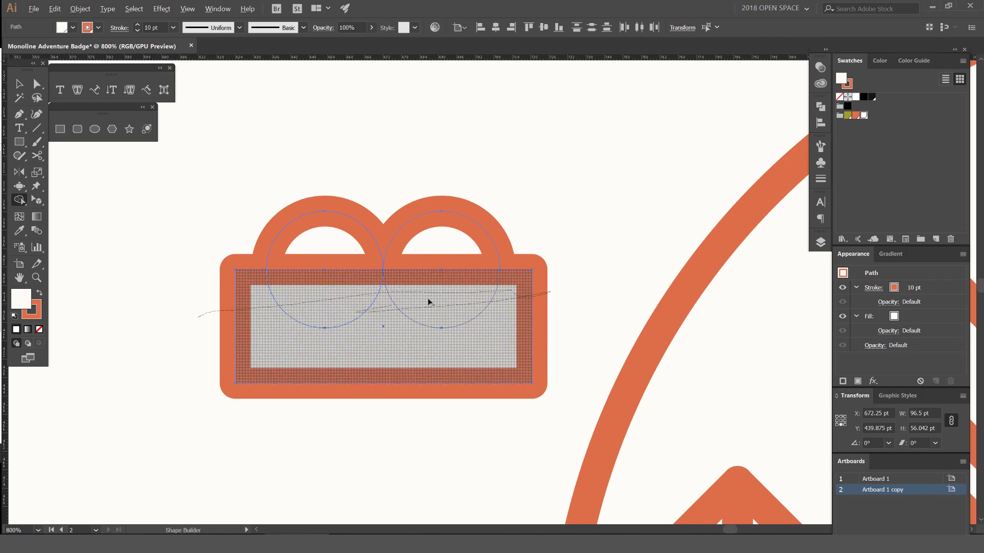
# - Scale the right half circle up proportionally to about 52 by 26 pt, keeping its lower-left corner fixed
pyautogui.press('v')
pyautogui.click(502, 178)
pyautogui.moveTo(507, 177); pyautogui.dragTo(428, 232)
pyautogui.moveTo(499, 211); pyautogui.dragTo(543, 189)
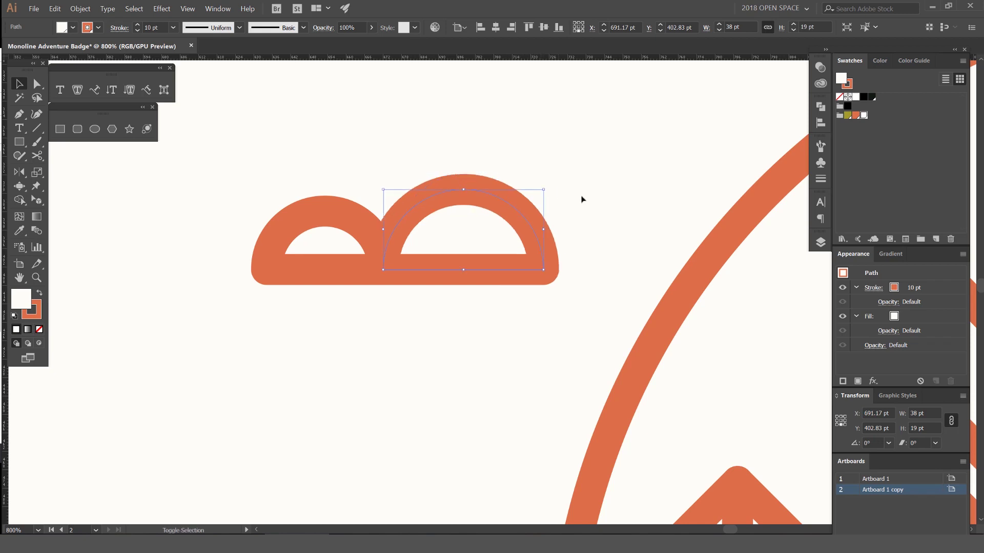
# - Move the larger half circle about 12 pt left so that it overlaps the smaller one
pyautogui.press('Left')
pyautogui.press('Left')
pyautogui.press('Left')
pyautogui.press('Left')
pyautogui.press('Left')
pyautogui.press('Left')
pyautogui.press('Left')
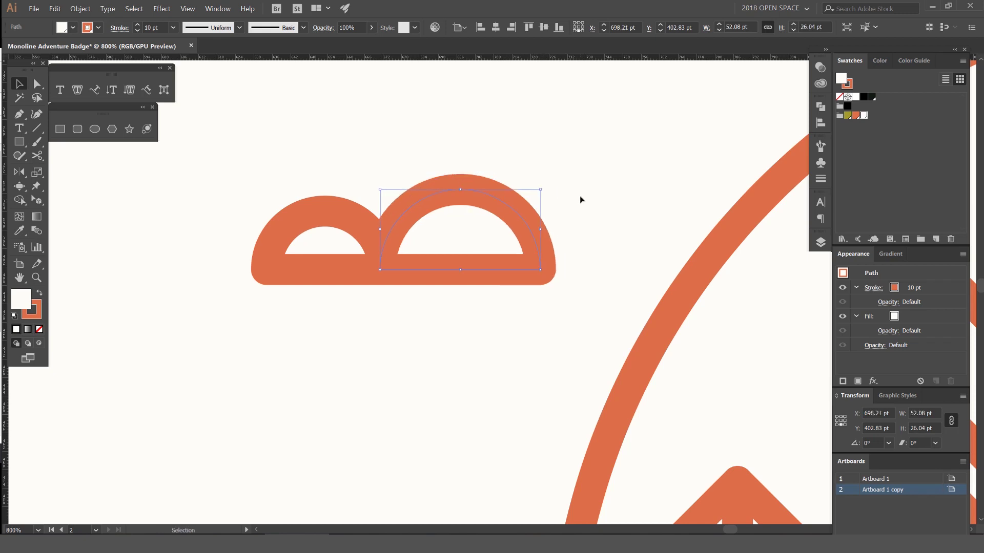
pyautogui.press('Left')
pyautogui.press('Left')
pyautogui.press('Left')
pyautogui.press('Left')
pyautogui.press('Left')
# - Unite the two overlapping half circles into a single cloud outline
pyautogui.moveTo(514, 157); pyautogui.dragTo(488, 195)
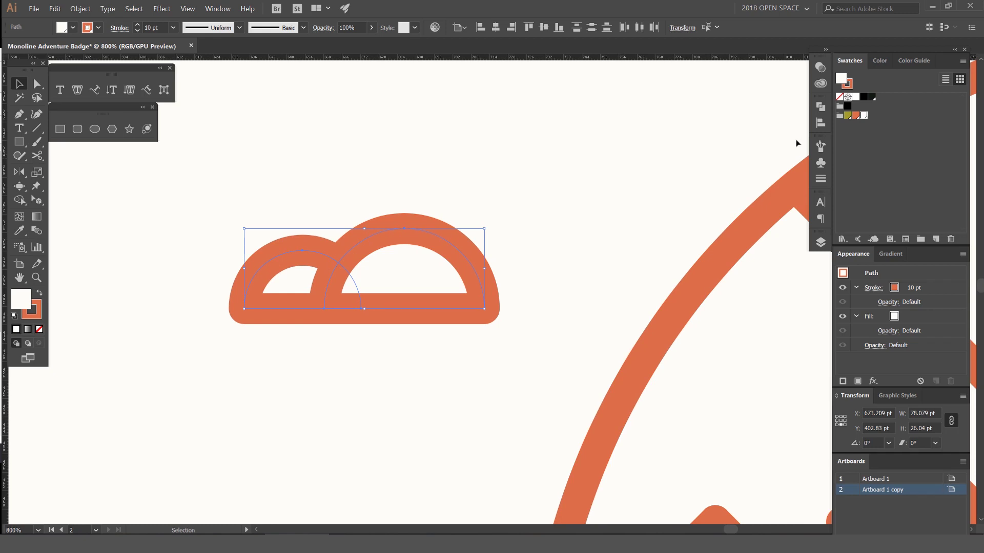
pyautogui.click(820, 108)
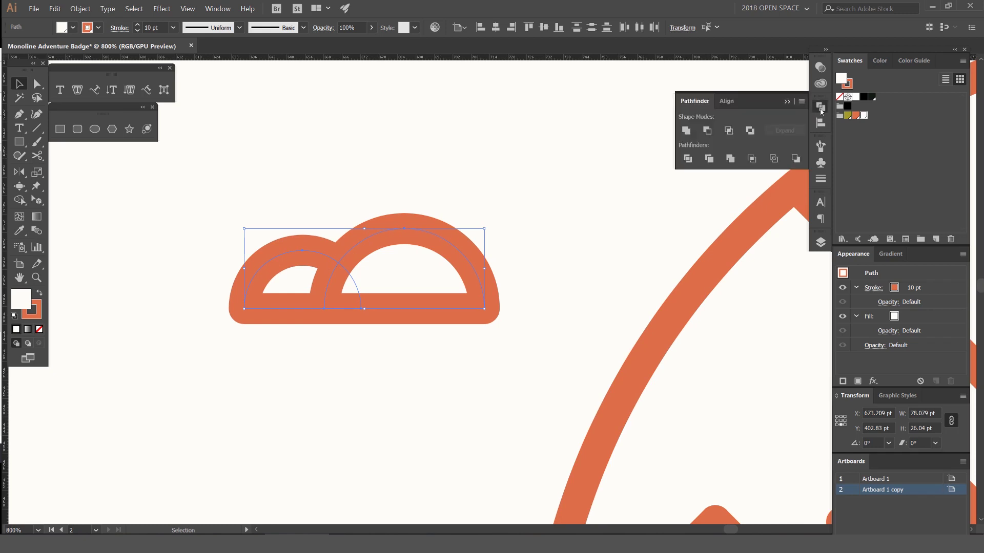
pyautogui.click(686, 131)
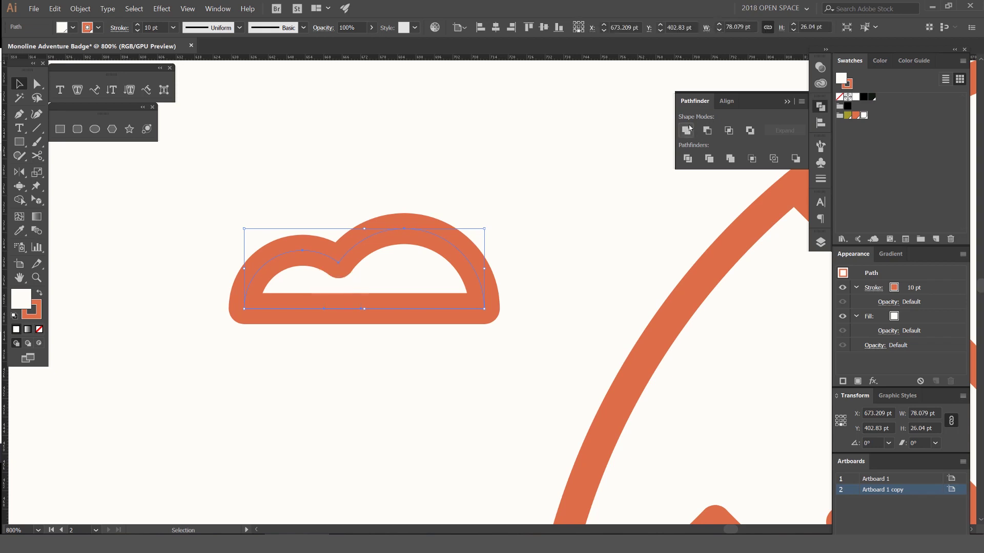
pyautogui.click(467, 215)
pyautogui.scroll(-6, 467, 215)
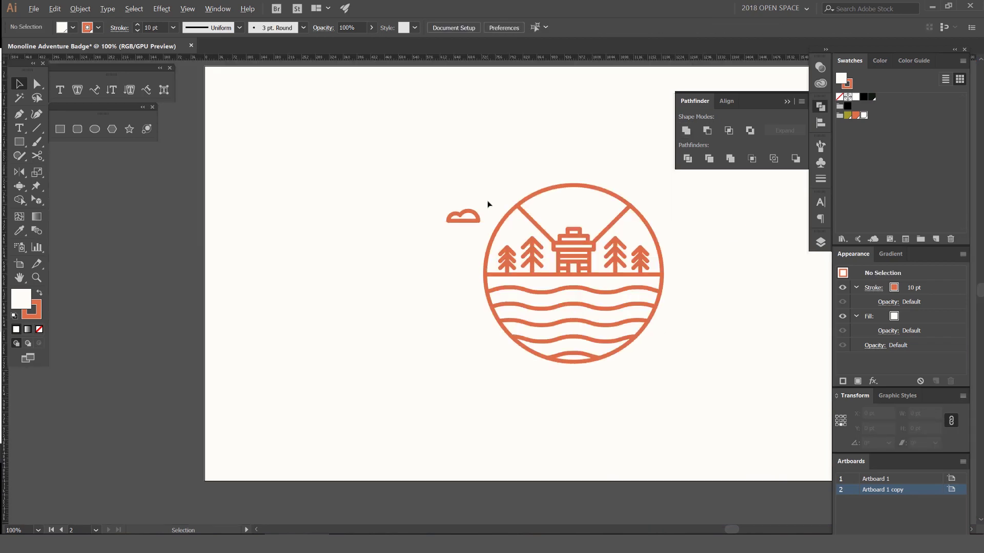
# - Move the cloud into the badge so that it overlaps the left diagonal line above the pine trees
pyautogui.scroll(4, 486, 202)
pyautogui.moveTo(474, 208); pyautogui.dragTo(377, 208)
pyautogui.click(336, 257)
pyautogui.moveTo(345, 256); pyautogui.dragTo(558, 282)
pyautogui.click(591, 255)
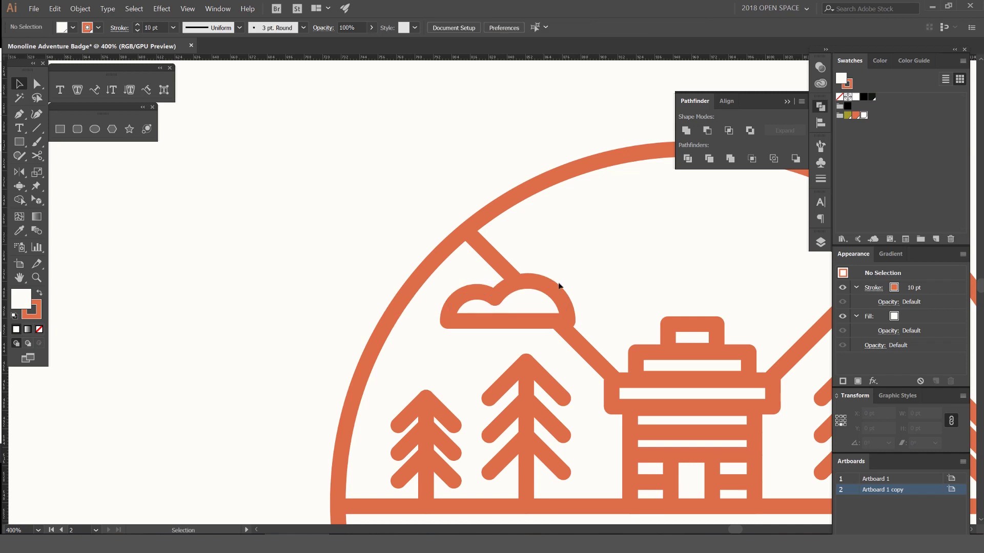
pyautogui.moveTo(541, 289); pyautogui.dragTo(461, 262)
pyautogui.click(579, 262)
pyautogui.scroll(-3, 584, 262)
# - Mirror a copy of the cloud across the building's vertical centre line onto the right diagonal line
pyautogui.click(487, 288)
pyautogui.scroll(2, 484, 286)
pyautogui.press('o')
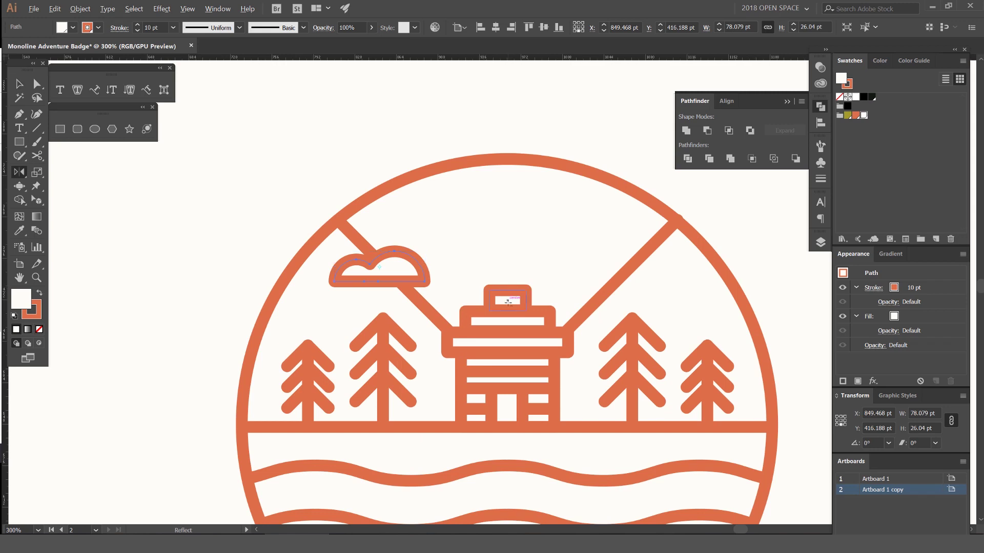
pyautogui.keyDown('alt'); pyautogui.click(508, 301); pyautogui.keyUp('alt')
pyautogui.click(465, 269)
pyautogui.hscroll(2, 564, 164)
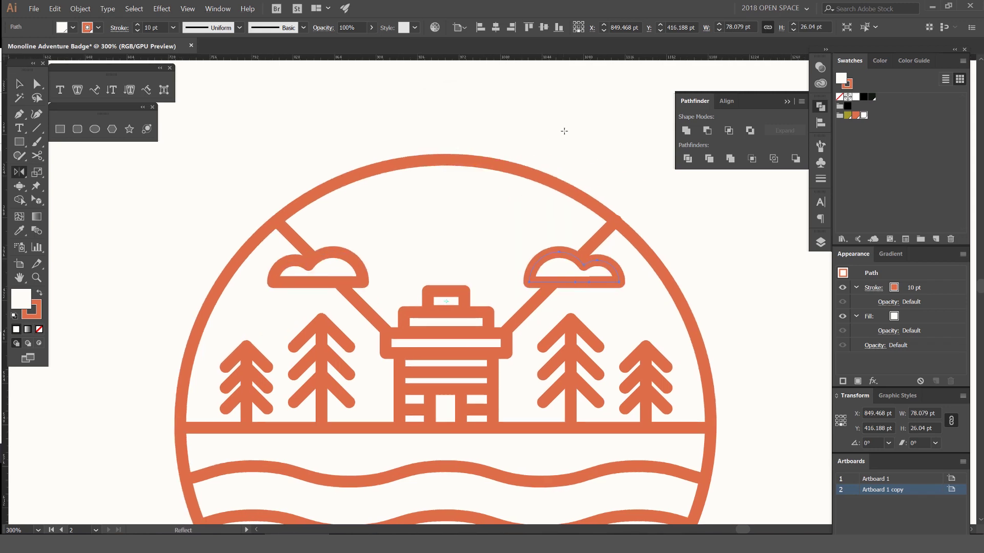
# - Draw a sun circle about 41 pt in diameter, centred above the building between the two clouds
pyautogui.click(821, 107)
pyautogui.press('l')
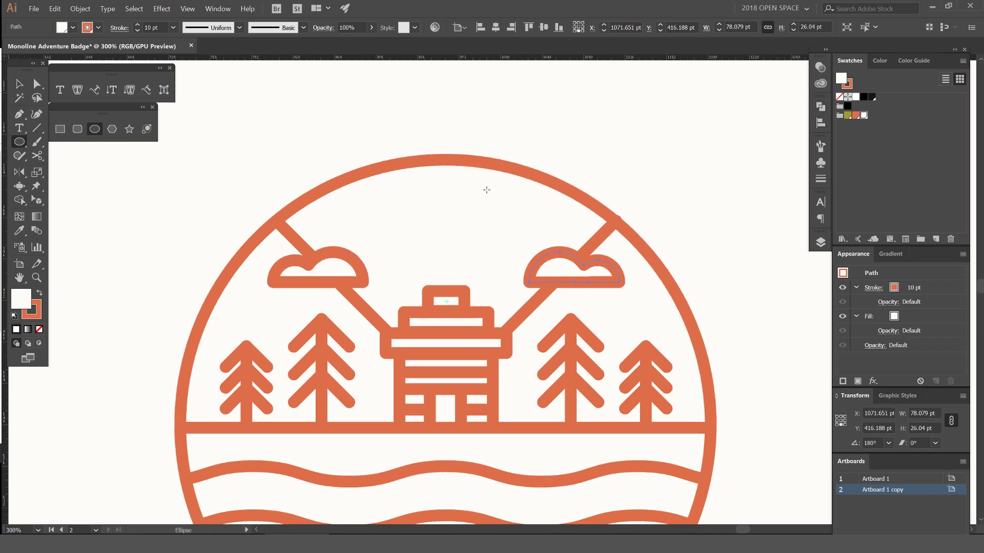
pyautogui.moveTo(446, 228); pyautogui.dragTo(469, 251)
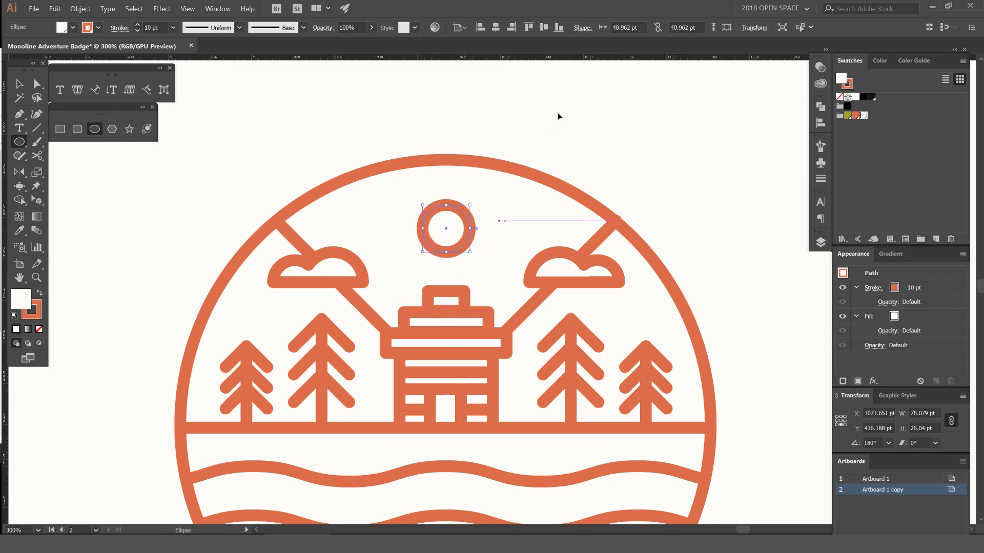
pyautogui.press('v')
pyautogui.click(534, 152)
pyautogui.scroll(-4, 533, 152)
pyautogui.scroll(5, 520, 159)
pyautogui.click(512, 207)
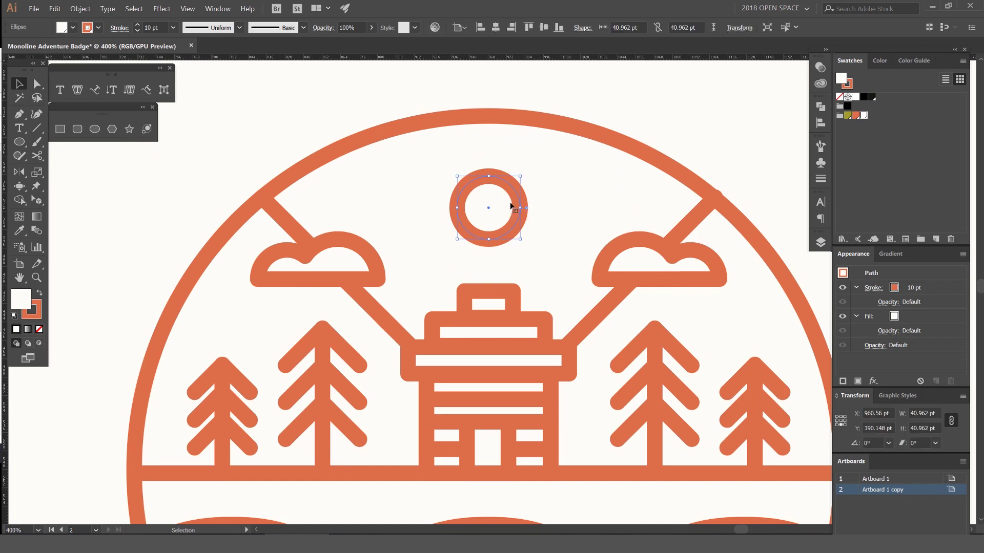
# - Draw a straight vertical ray about 24 pt long upward from the top anchor of the sun circle
pyautogui.click(630, 107)
pyautogui.scroll(5, 514, 162)
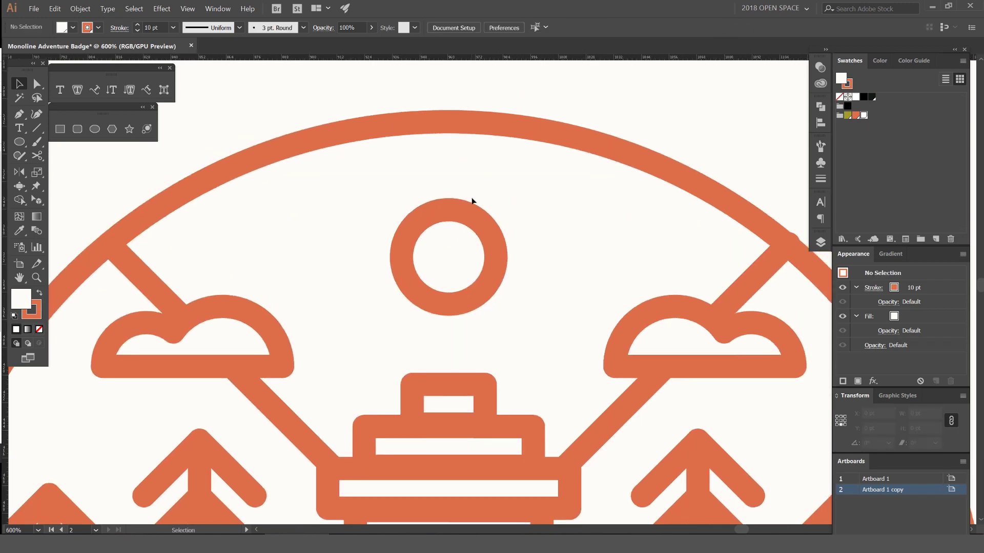
pyautogui.press('p')
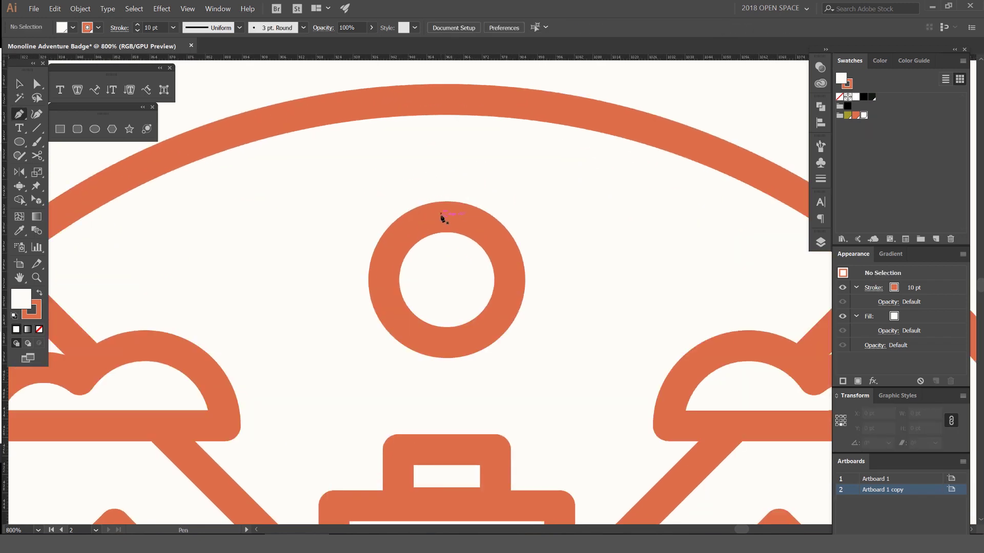
pyautogui.click(446, 216)
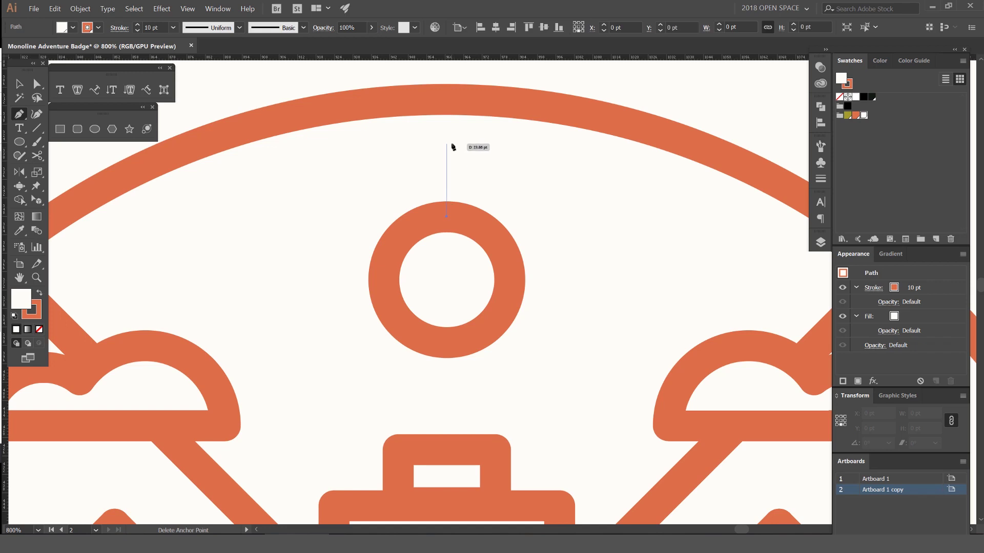
pyautogui.keyDown('shift'); pyautogui.click(452, 141); pyautogui.keyUp('shift')
pyautogui.press('v')
pyautogui.click(506, 166)
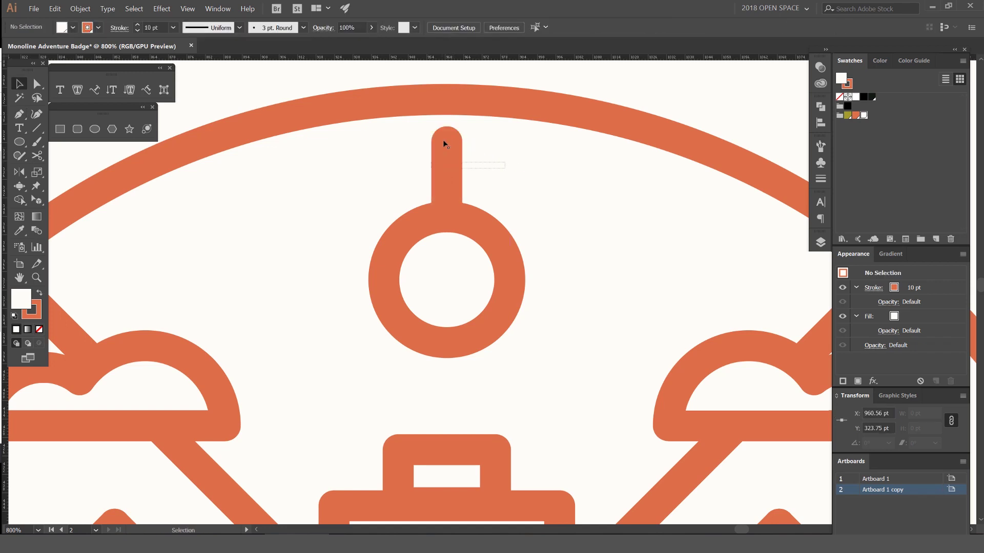
# - Shorten the vertical ray to about 14 pt by lowering its upper anchor point
pyautogui.press('a')
pyautogui.click(447, 142)
pyautogui.moveTo(448, 143); pyautogui.dragTo(446, 174)
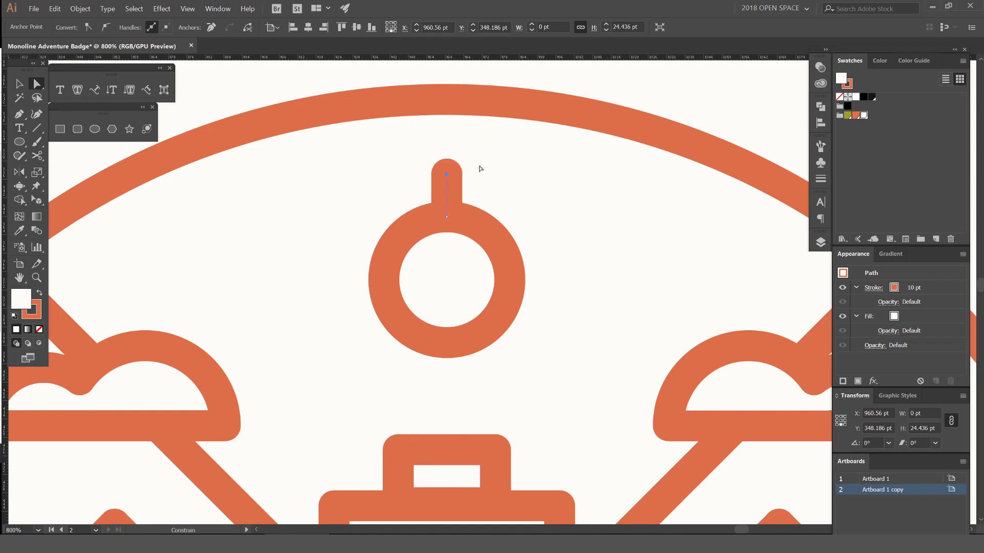
pyautogui.click(482, 169)
pyautogui.moveTo(522, 171); pyautogui.dragTo(417, 180)
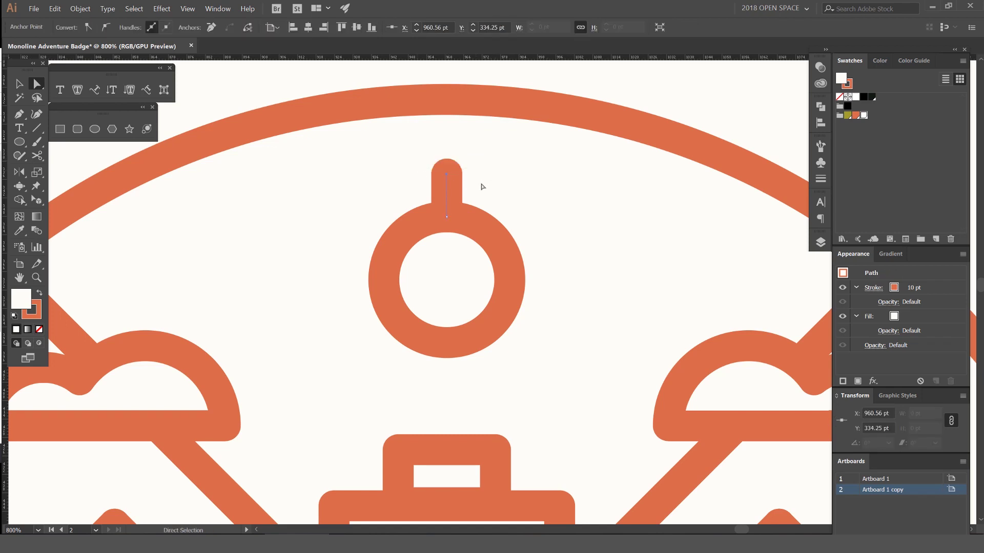
pyautogui.moveTo(496, 204); pyautogui.dragTo(463, 199)
pyautogui.click(463, 199)
pyautogui.press('v')
pyautogui.click(413, 184)
# - Create a copy of the ray rotated 40° about the centre of the sun circle
pyautogui.press('r')
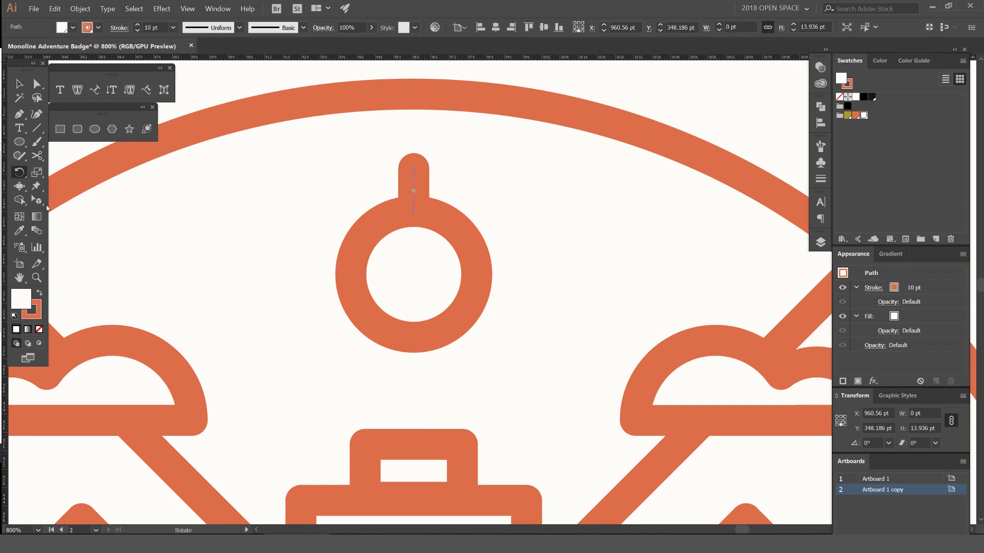
pyautogui.click(20, 174)
pyautogui.scroll(1, 407, 276)
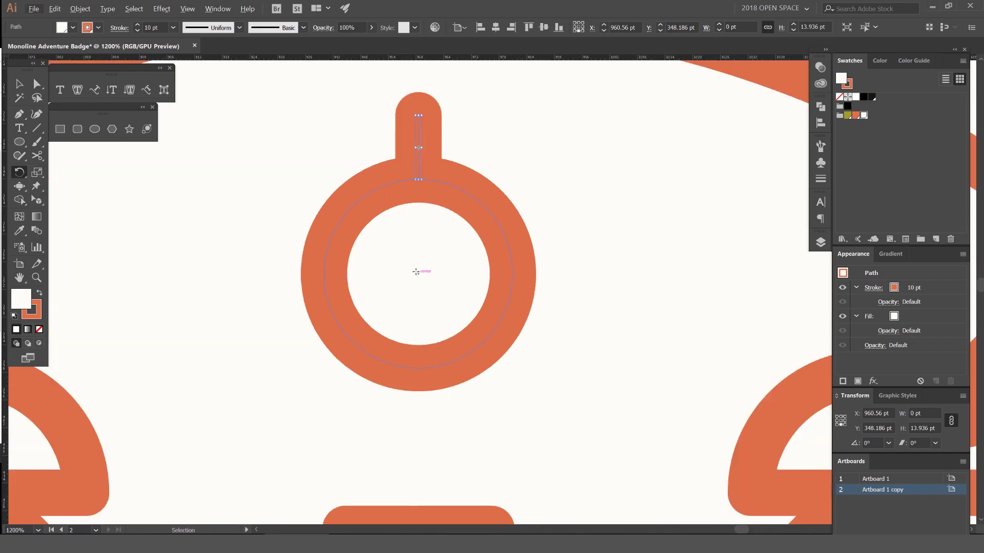
pyautogui.hotkey('ctrl', 'y')
pyautogui.hotkey('ctrl', 'y')
pyautogui.hotkey('ctrl', 'y')
pyautogui.keyDown('alt'); pyautogui.click(418, 273); pyautogui.keyUp('alt')
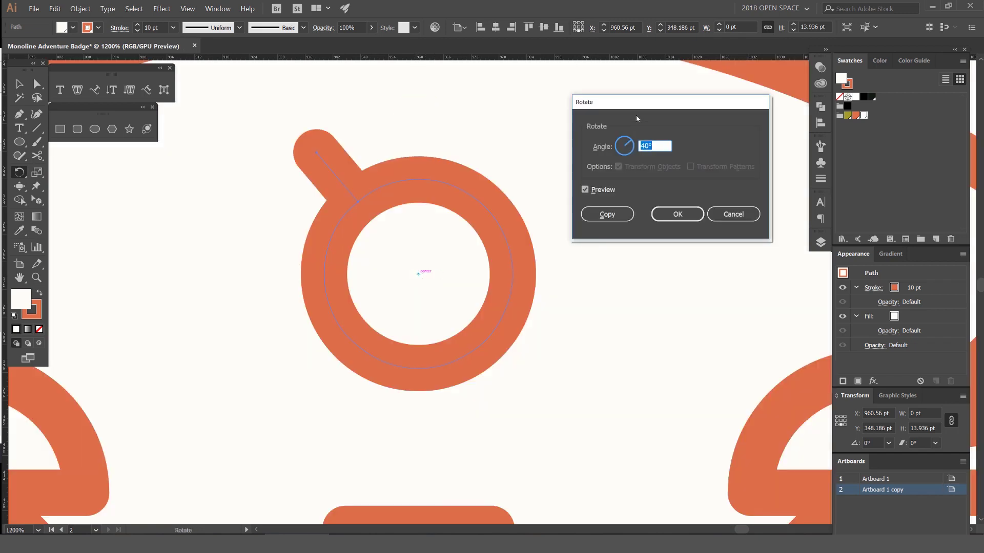
pyautogui.moveTo(658, 103); pyautogui.dragTo(658, 131)
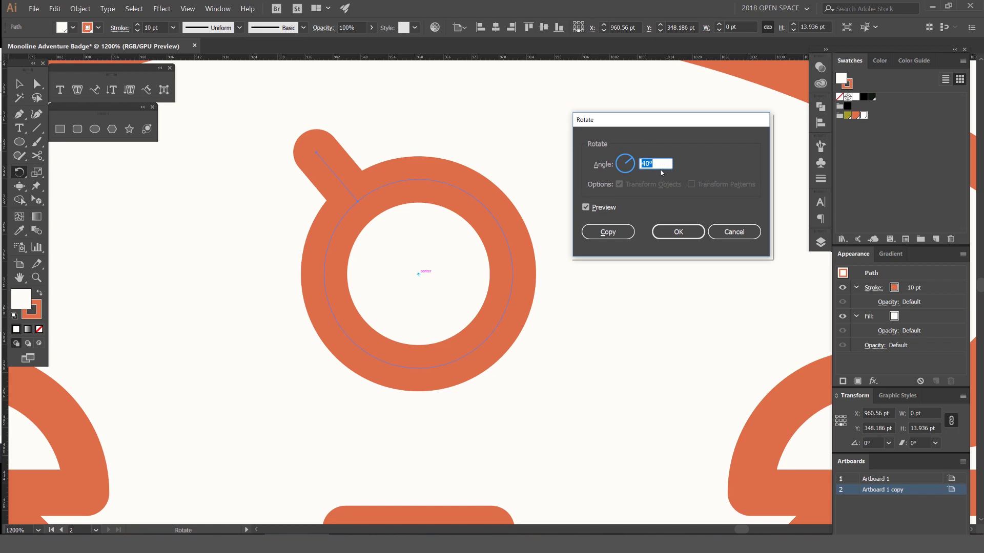
pyautogui.click(607, 232)
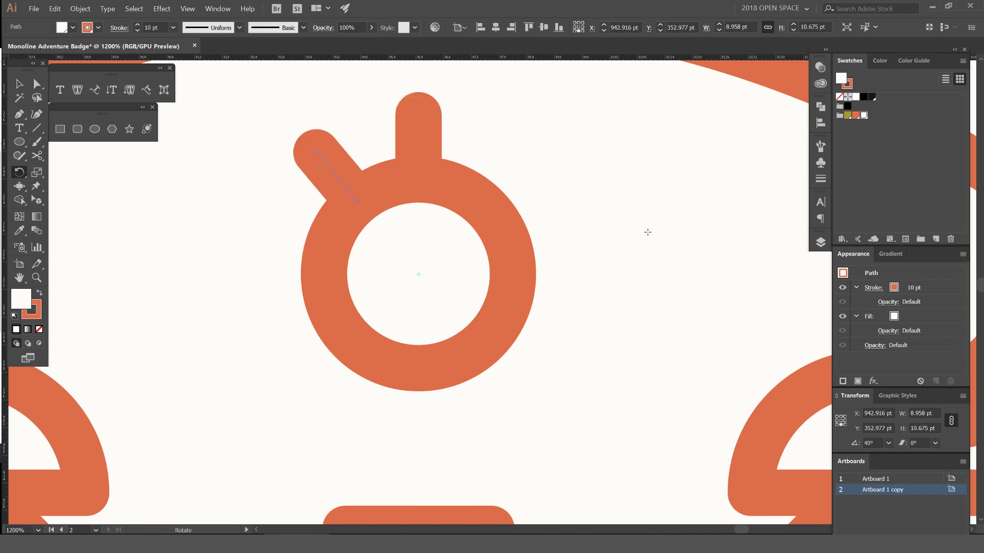
# - Repeat the rotated ray copy around the sun circle until nine evenly spaced rays surround it
pyautogui.hotkey('ctrl', 'd')
pyautogui.hotkey('ctrl', 'd')
pyautogui.hotkey('ctrl', 'd')
pyautogui.hotkey('ctrl', 'd')
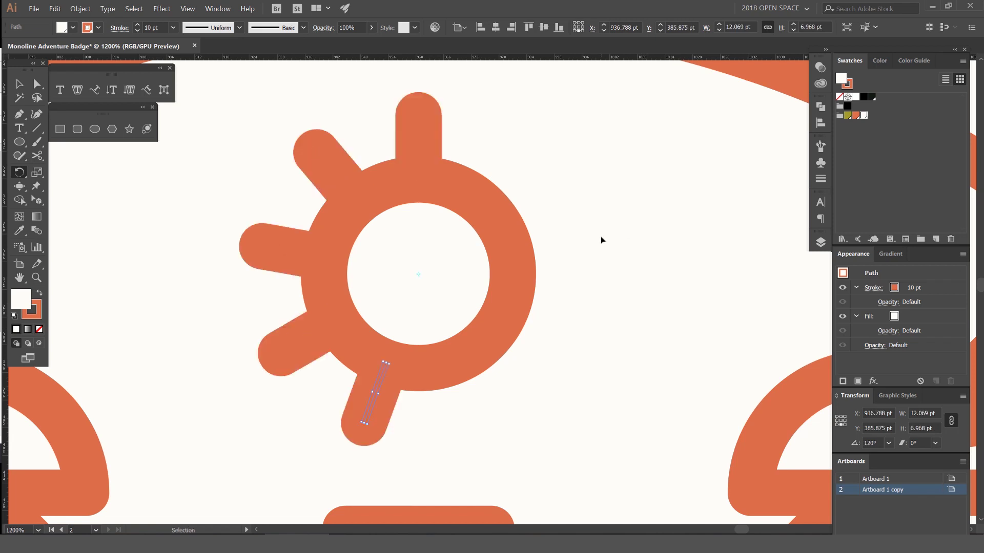
pyautogui.hotkey('ctrl', 'd')
pyautogui.hotkey('ctrl', 'd')
pyautogui.hotkey('ctrl', 'd')
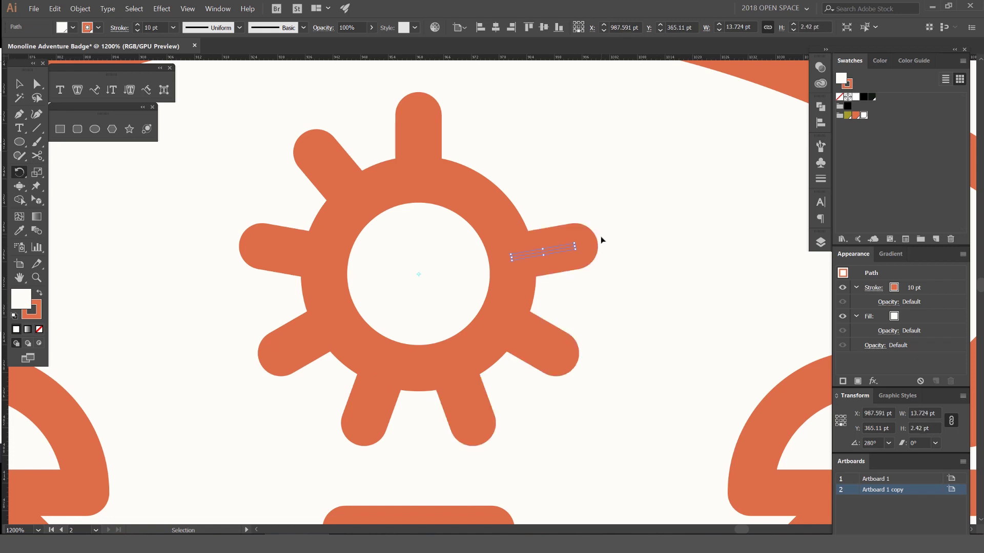
pyautogui.press('v')
pyautogui.click(608, 184)
# - Examine how the sun with its rays sits in the whole badge on the artboard
pyautogui.hotkey('ctrl', '-')
pyautogui.hotkey('ctrl', '-')
pyautogui.hotkey('ctrl', '-')
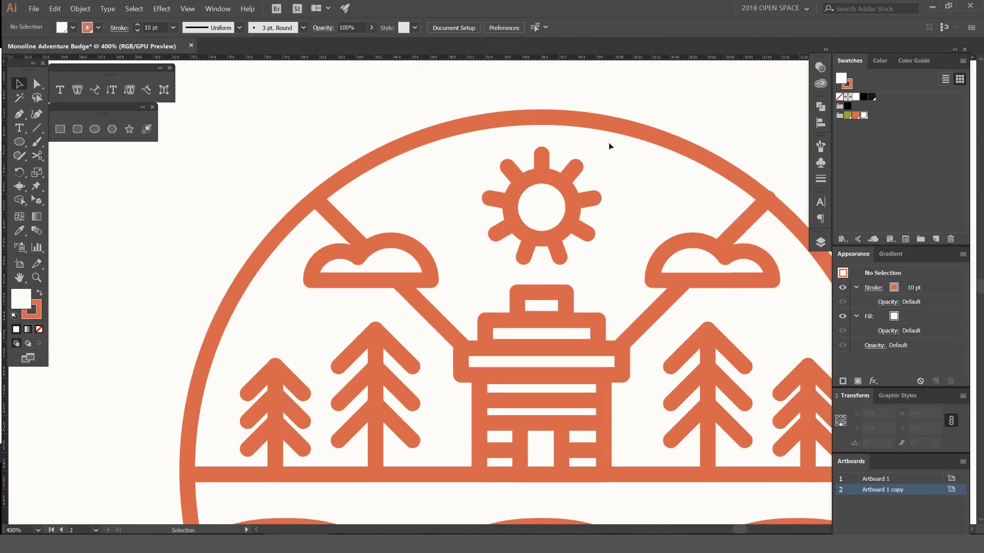
pyautogui.hotkey('ctrl', '-')
pyautogui.hotkey('ctrl', '-')
pyautogui.hotkey('ctrl', '-')
pyautogui.hotkey('ctrl', '-')
pyautogui.hotkey('ctrl', '-')
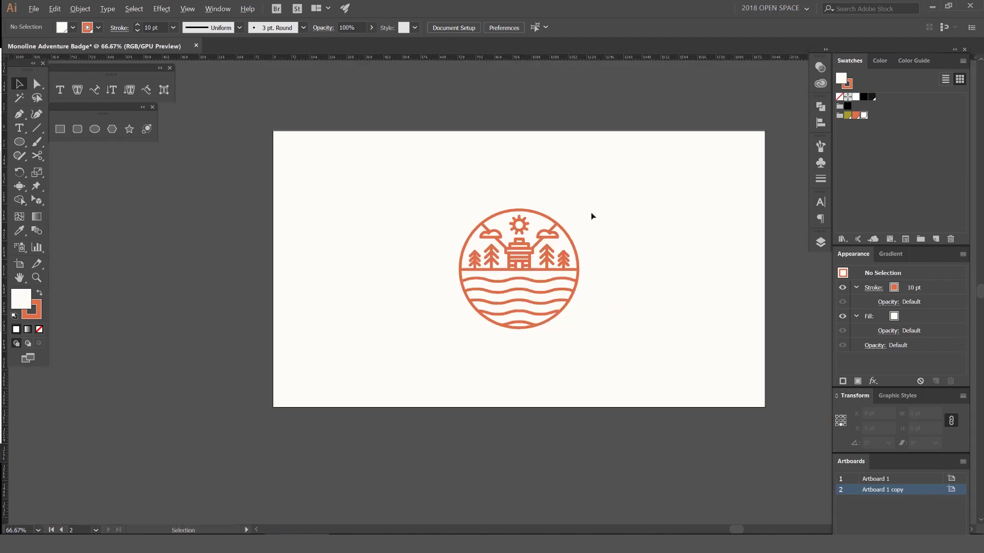
# - Lengthen the nearly horizontal right ray by moving its outer anchor to about X 994.5 pt, Y 362.7 pt
pyautogui.scroll(-1, 592, 211)
pyautogui.scroll(6, 532, 210)
pyautogui.press('a')
pyautogui.moveTo(590, 252); pyautogui.dragTo(564, 260)
pyautogui.scroll(2, 634, 274)
pyautogui.moveTo(627, 346); pyautogui.dragTo(689, 333)
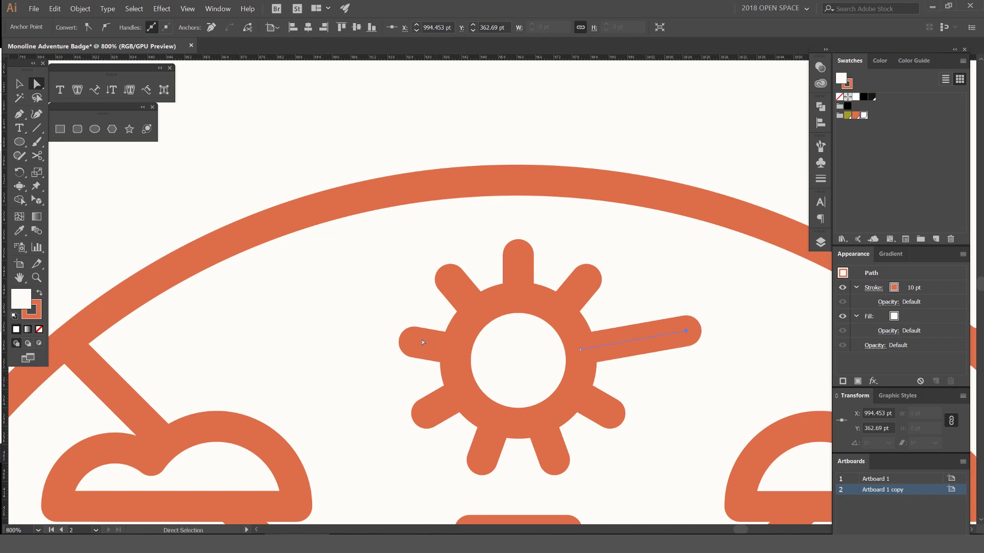
# - Try to lengthen the nearly horizontal ray on the sun's left side
pyautogui.hotkey('ctrl', 'shift', 'a')
pyautogui.moveTo(414, 343); pyautogui.dragTo(357, 324)
pyautogui.hotkey('ctrl', 'shift', 'a')
pyautogui.hotkey('ctrl', 'z')
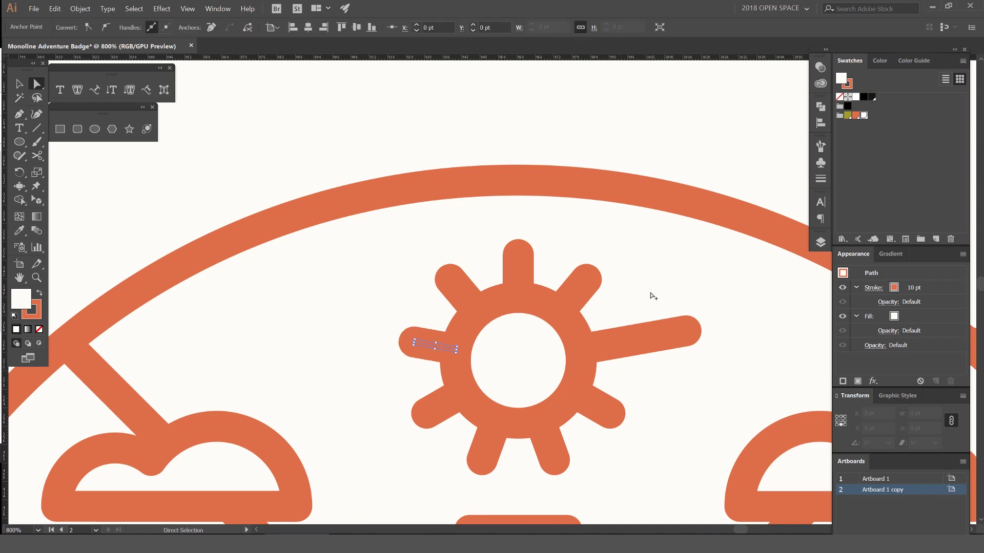
# - Delete the four rays on the left side of the sun, from the upper-left one to the lower-left one
pyautogui.click(683, 294)
pyautogui.moveTo(683, 294); pyautogui.dragTo(555, 272)
pyautogui.scroll(-1, 556, 272)
pyautogui.click(381, 260)
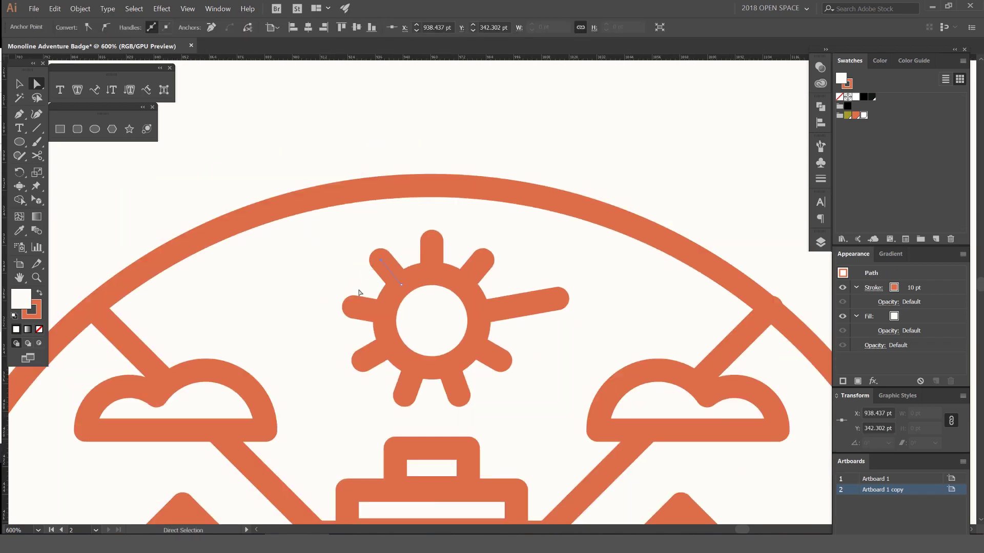
pyautogui.press('Delete')
pyautogui.press('Delete')
pyautogui.click(353, 308)
pyautogui.press('Delete')
pyautogui.press('Delete')
pyautogui.click(363, 360)
pyautogui.press('Delete')
pyautogui.press('Delete')
pyautogui.click(410, 392)
pyautogui.press('Delete')
pyautogui.hotkey('ctrl', '+')
pyautogui.click(568, 275)
pyautogui.click(518, 333)
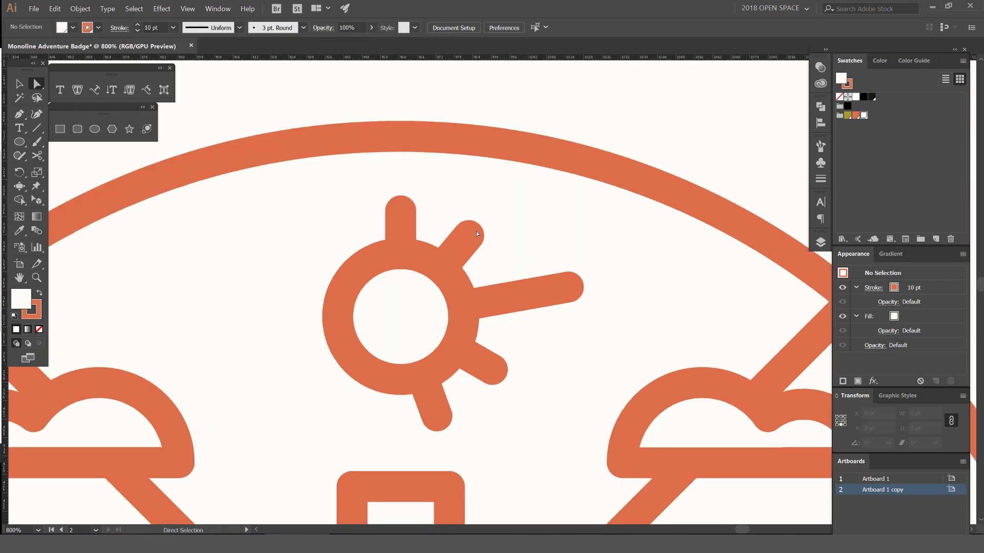
pyautogui.moveTo(472, 237); pyautogui.dragTo(489, 216)
pyautogui.scroll(2, 492, 218)
pyautogui.hotkey('ctrl', 'z')
# - Lengthen the sun's upper-right diagonal ray outward, keeping it shorter than the long right ray
pyautogui.moveTo(441, 251); pyautogui.dragTo(476, 203)
pyautogui.hotkey('ctrl', '-')
pyautogui.hotkey('ctrl', '-')
pyautogui.hotkey('ctrl', '-')
pyautogui.click(571, 219)
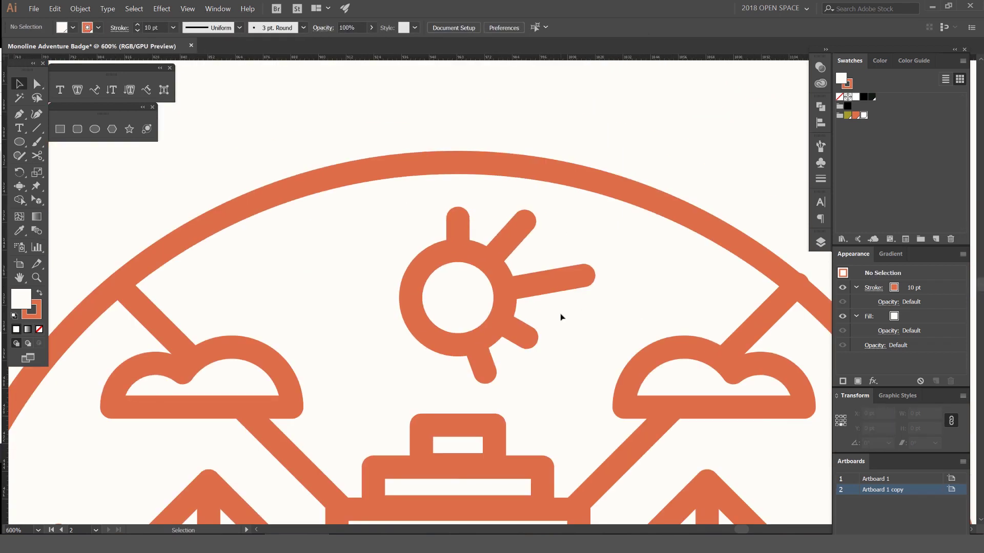
# - Delete the two remaining rays on the lower right of the sun
pyautogui.scroll(1, 572, 310)
pyautogui.moveTo(552, 331); pyautogui.dragTo(507, 359)
pyautogui.keyDown('shift'); pyautogui.click(447, 390); pyautogui.keyUp('shift')
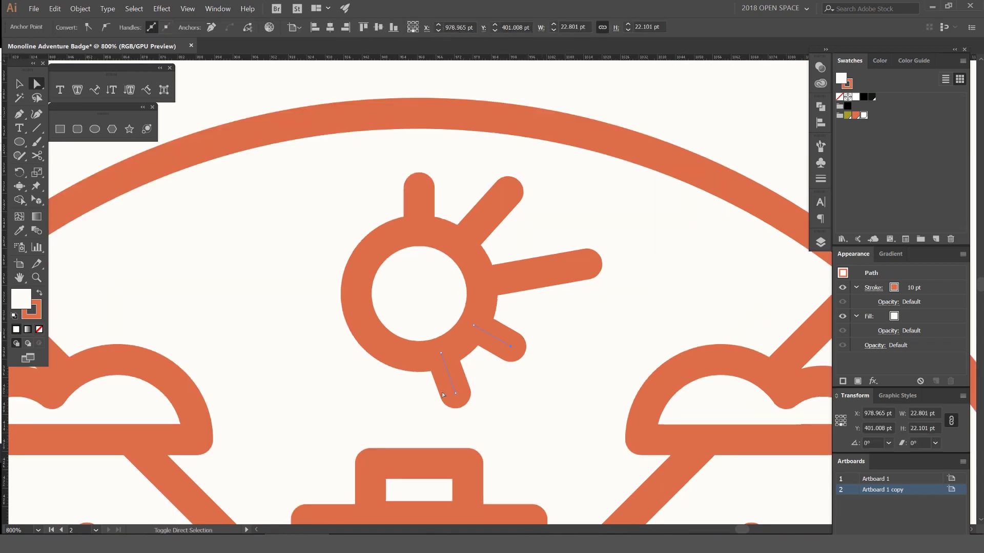
pyautogui.press('Delete')
pyautogui.press('Delete')
# - Group the sun's three remaining rays of different lengths
pyautogui.press('v')
pyautogui.click(490, 215)
pyautogui.keyDown('shift'); pyautogui.click(555, 264); pyautogui.keyUp('shift')
pyautogui.keyDown('shift'); pyautogui.click(414, 195); pyautogui.keyUp('shift')
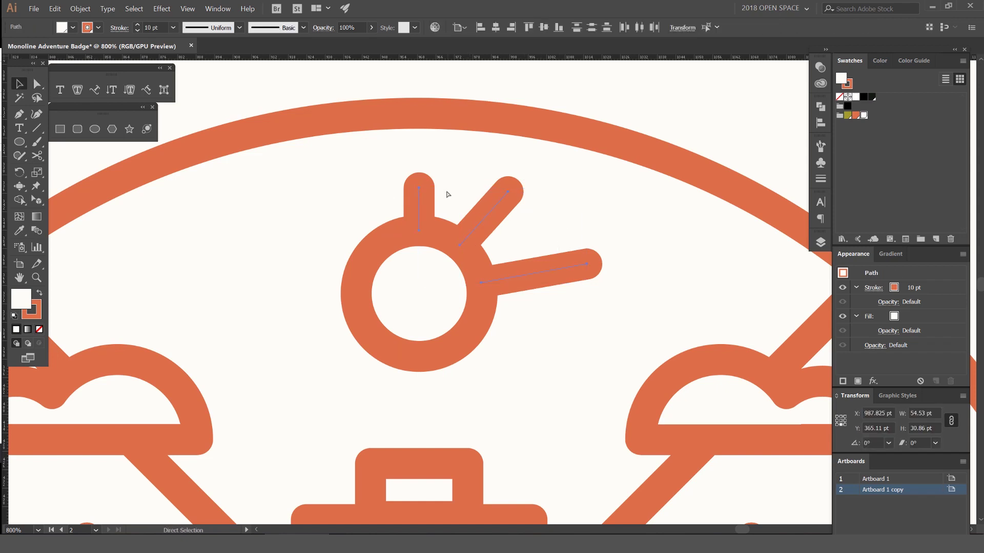
pyautogui.hotkey('ctrl', 'g')
# - Create a copy of the ray group rotated 120° about the sun circle's centre, and repeat the copy once
pyautogui.press('r')
pyautogui.press('v')
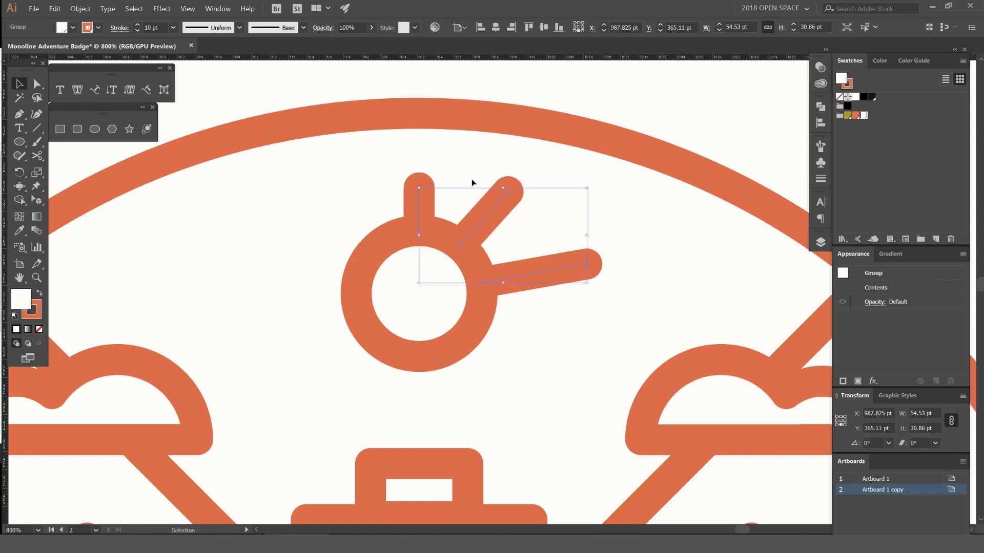
pyautogui.press('r')
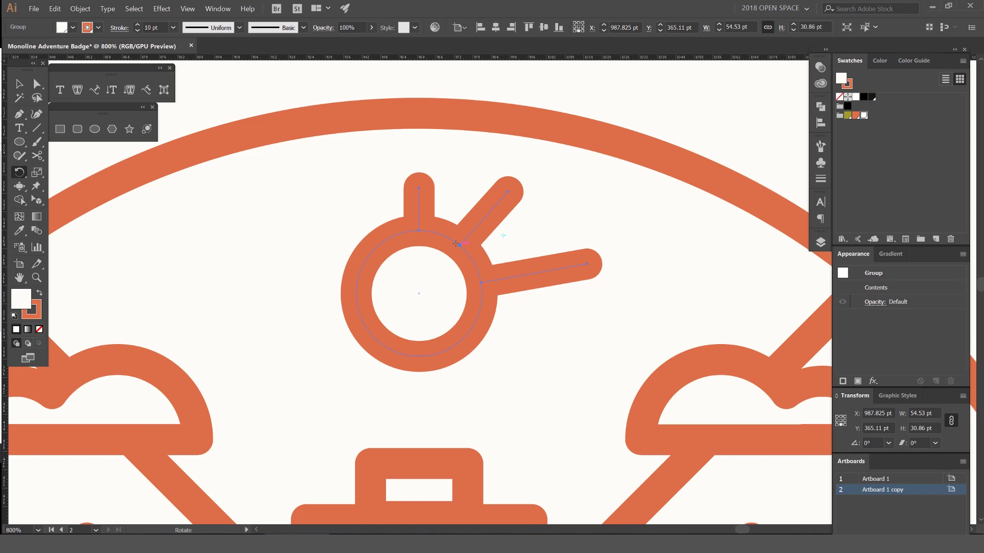
pyautogui.keyDown('alt'); pyautogui.click(420, 294); pyautogui.keyUp('alt')
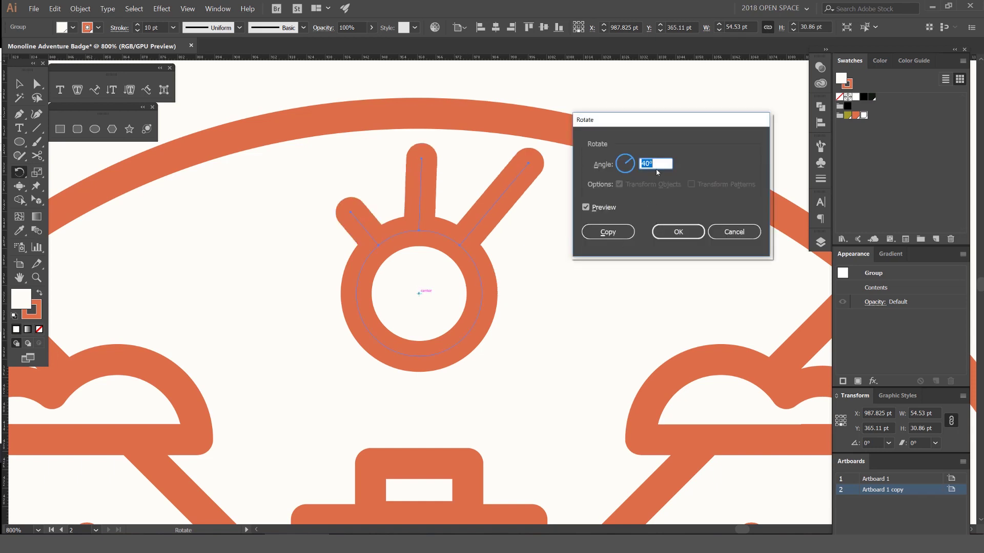
pyautogui.write('30')
pyautogui.hotkey('shift', 'Up')
pyautogui.hotkey('shift', 'Up')
pyautogui.hotkey('shift', 'Up')
pyautogui.hotkey('shift', 'Up')
pyautogui.hotkey('shift', 'Up')
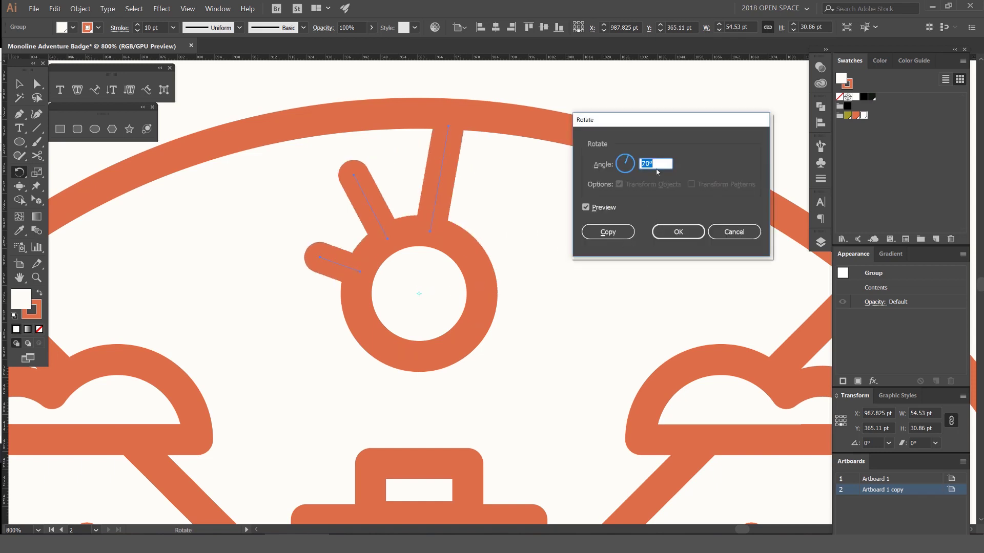
pyautogui.hotkey('shift', 'Up')
pyautogui.hotkey('shift', 'Up')
pyautogui.hotkey('shift', 'Up')
pyautogui.hotkey('shift', 'Up')
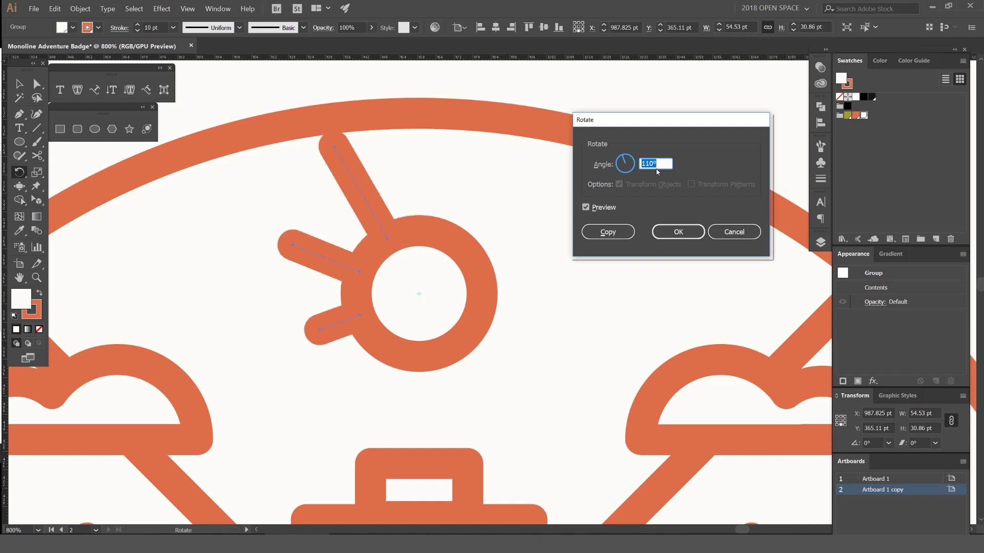
pyautogui.click(616, 231)
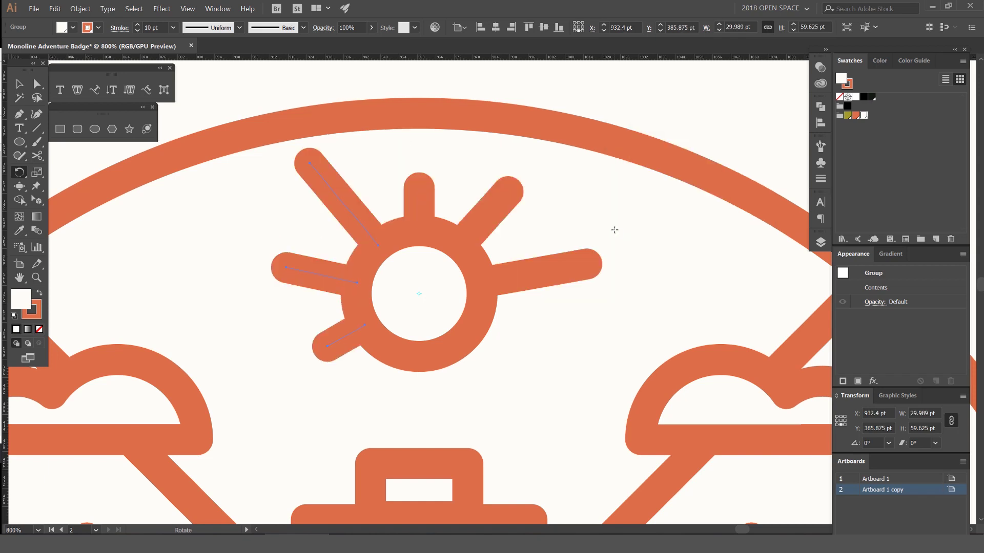
pyautogui.hotkey('ctrl', 'd')
pyautogui.scroll(-6, 618, 261)
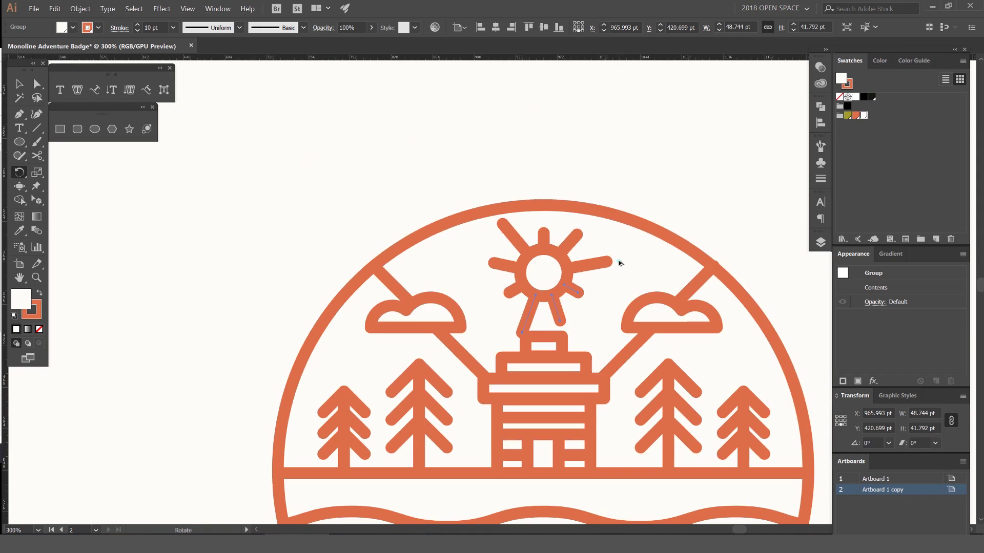
# - Undo the rotated copies of the sun's ray group, keeping only the original three rays
pyautogui.press('v')
pyautogui.click(699, 222)
pyautogui.scroll(4, 617, 266)
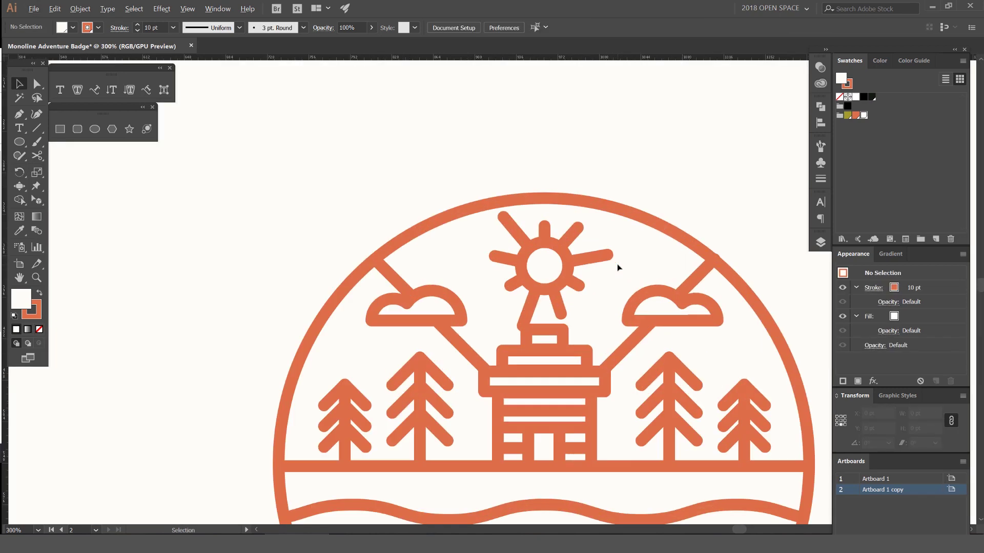
pyautogui.hotkey('ctrl', 'z')
pyautogui.hotkey('ctrl', 'z')
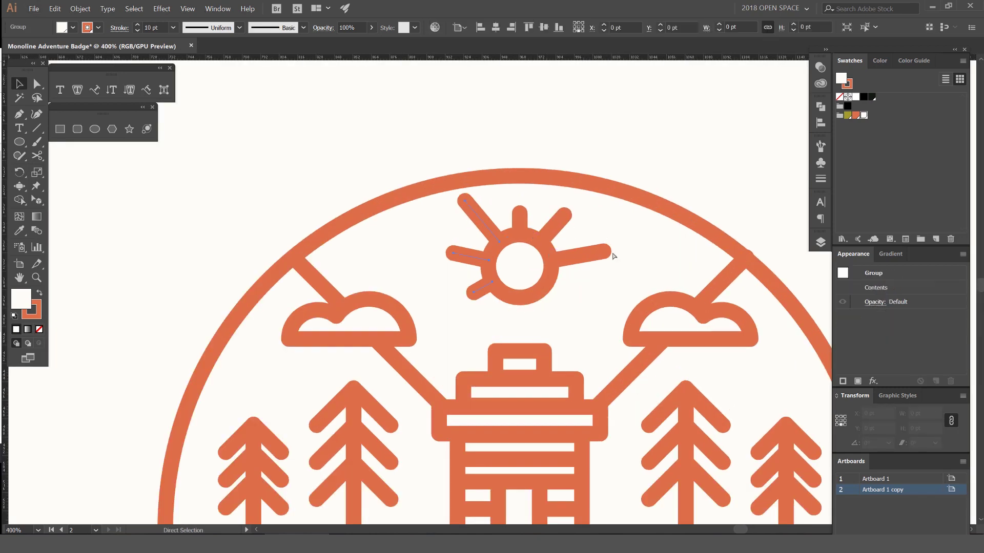
pyautogui.hotkey('ctrl', 'z')
# - Create a mirrored copy of the ray group across the vertical axis through the sun circle's centre
pyautogui.scroll(1, 568, 276)
pyautogui.press('o')
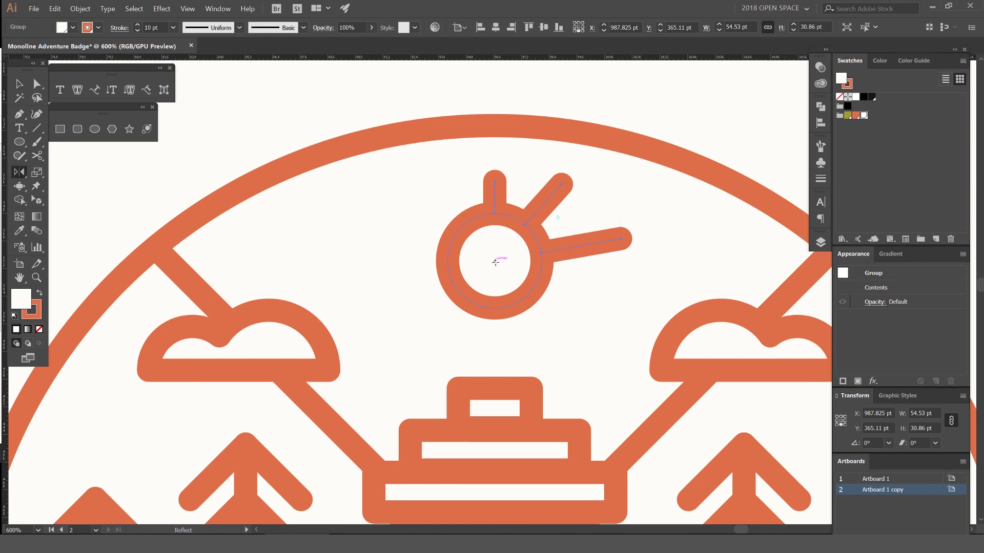
pyautogui.keyDown('alt'); pyautogui.click(495, 261); pyautogui.keyUp('alt')
pyautogui.moveTo(471, 87); pyautogui.dragTo(674, 88)
pyautogui.click(676, 263)
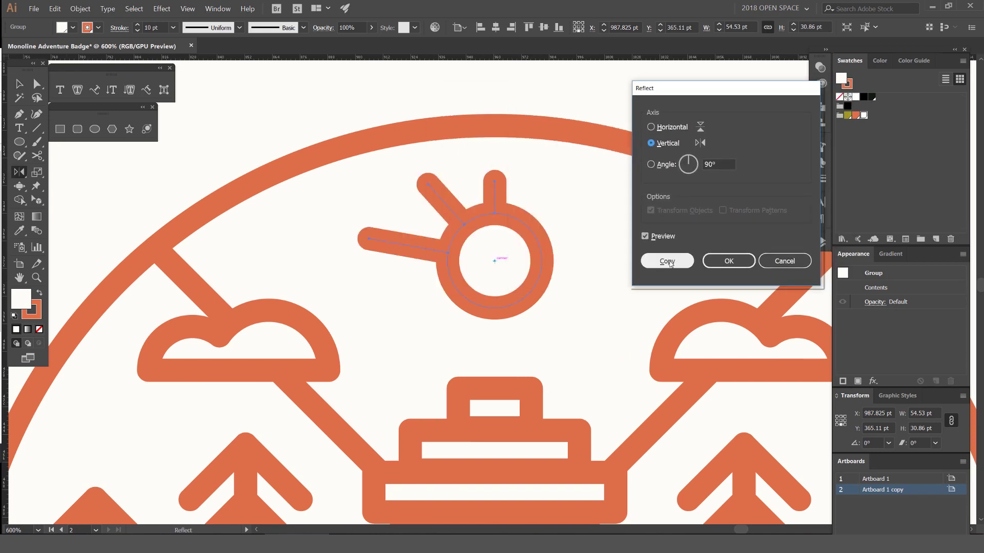
# - Reflect a copy of both upper ray groups across the horizontal axis through the sun circle's centre
pyautogui.press('v')
pyautogui.click(549, 204)
pyautogui.keyDown('shift'); pyautogui.click(442, 206); pyautogui.keyUp('shift')
pyautogui.press('o')
pyautogui.keyDown('alt'); pyautogui.click(494, 261); pyautogui.keyUp('alt')
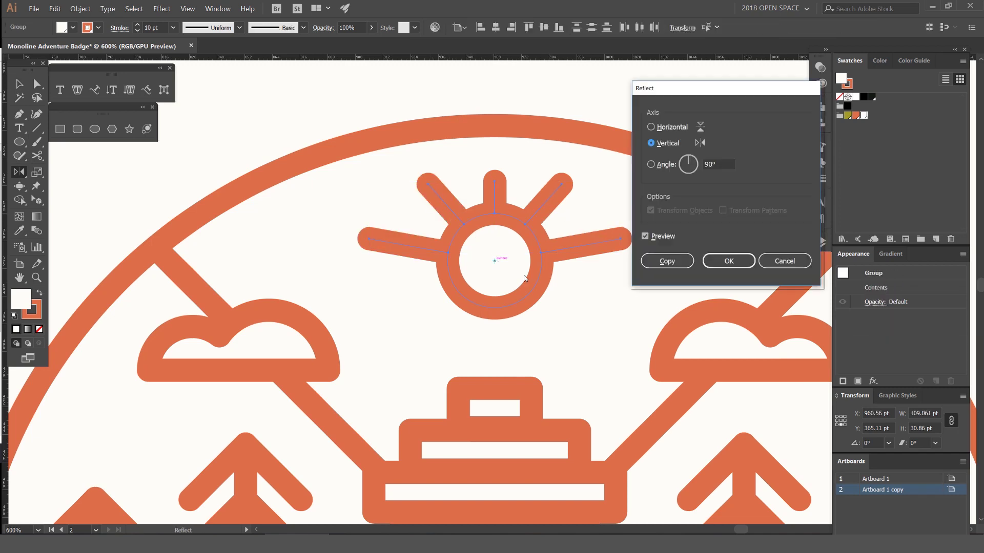
pyautogui.click(650, 127)
pyautogui.click(666, 261)
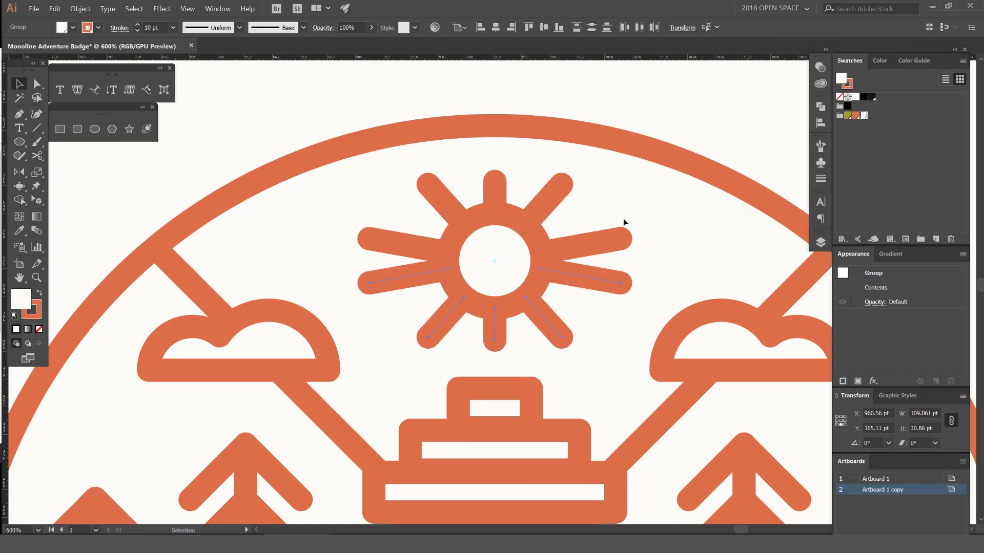
pyautogui.press('v')
pyautogui.click(686, 205)
# - Lengthen the sun's vertical bottom ray slightly by moving its outer end point downward
pyautogui.scroll(-2, 685, 204)
pyautogui.moveTo(646, 198); pyautogui.dragTo(560, 205)
pyautogui.scroll(-3, 641, 198)
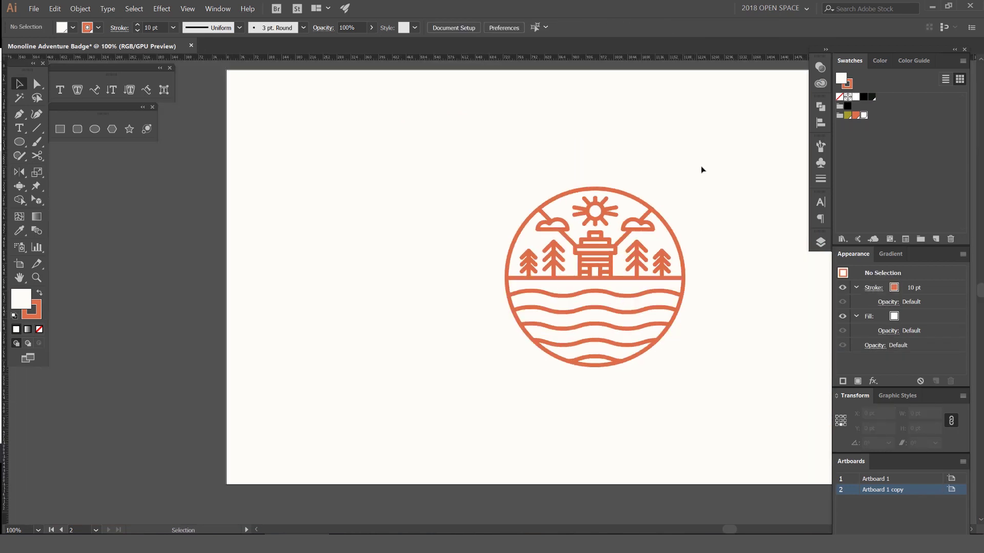
pyautogui.scroll(1, 677, 185)
pyautogui.scroll(3, 579, 207)
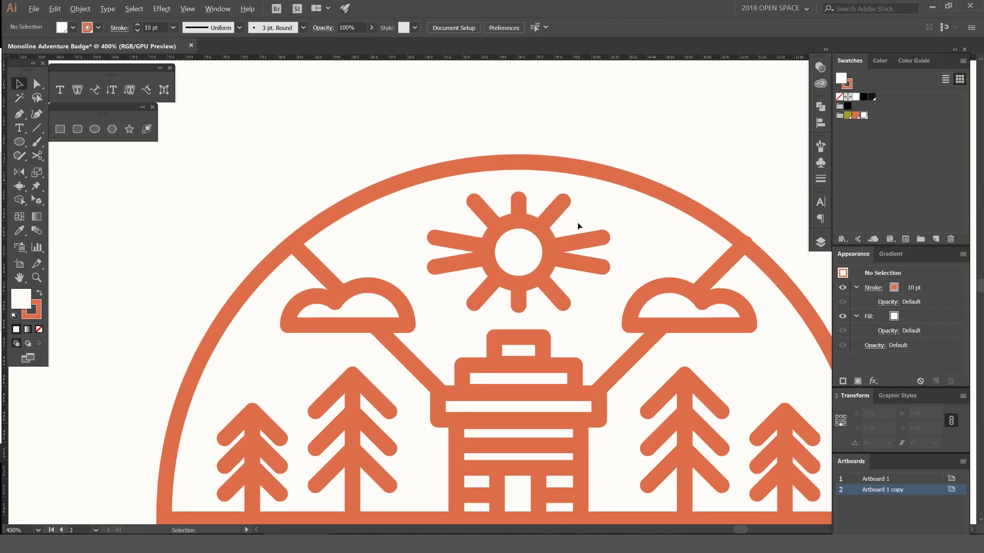
pyautogui.scroll(2, 548, 210)
pyautogui.press('a')
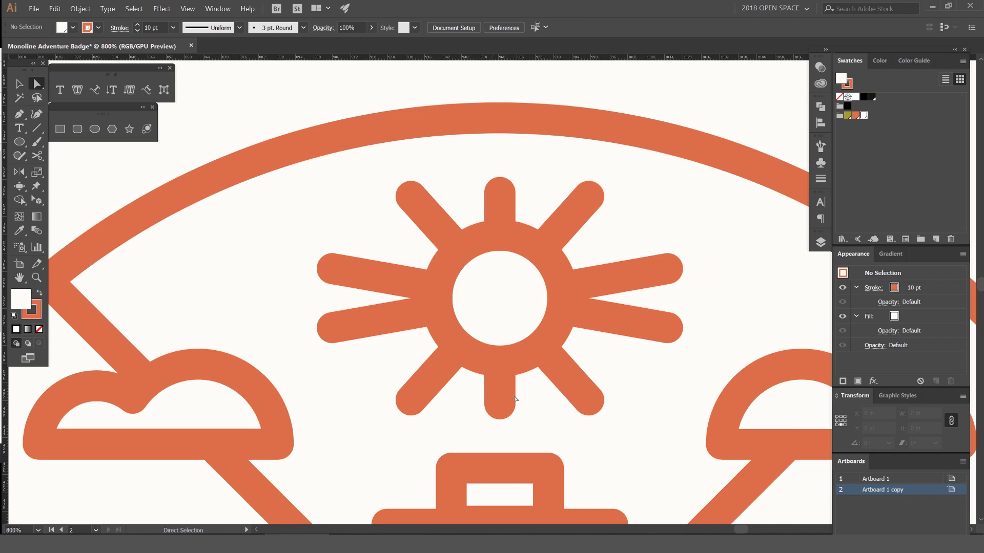
pyautogui.click(499, 403)
pyautogui.press('Down')
pyautogui.press('Down')
pyautogui.press('Down')
pyautogui.press('Down')
pyautogui.press('Down')
pyautogui.press('Down')
# - Lengthen the sun's vertical top ray slightly by moving its outer end point upward
pyautogui.click(500, 192)
pyautogui.press('Up')
pyautogui.press('Up')
pyautogui.press('Up')
pyautogui.press('Up')
pyautogui.press('Up')
pyautogui.hotkey('ctrl', 'shift', 'a')
pyautogui.scroll(-4, 647, 143)
pyautogui.press('v')
pyautogui.hotkey('ctrl', '1')
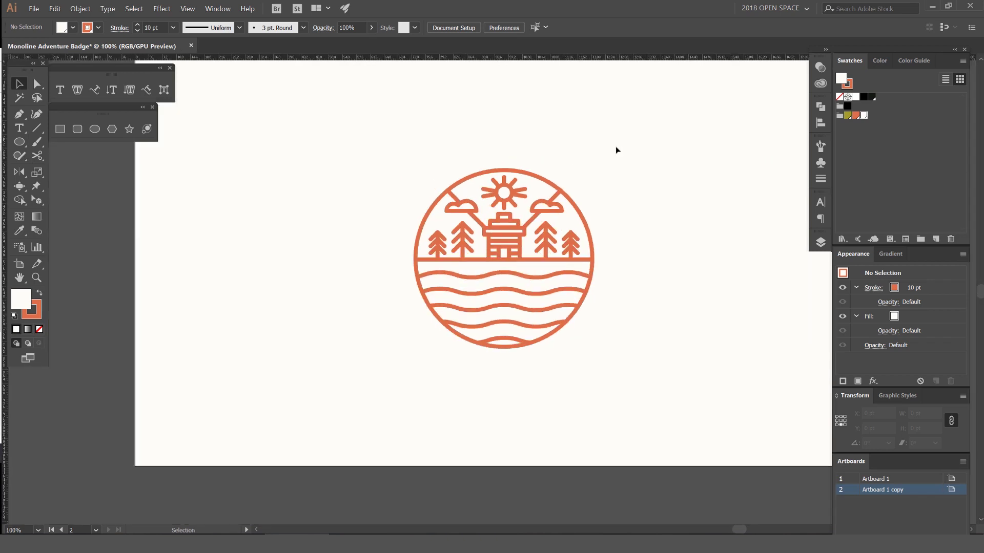
pyautogui.scroll(3, 567, 177)
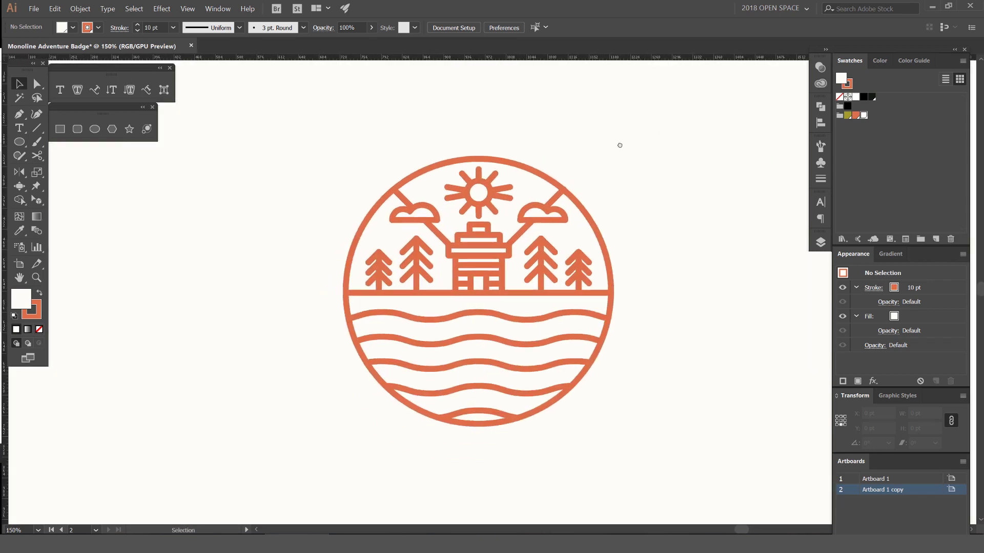